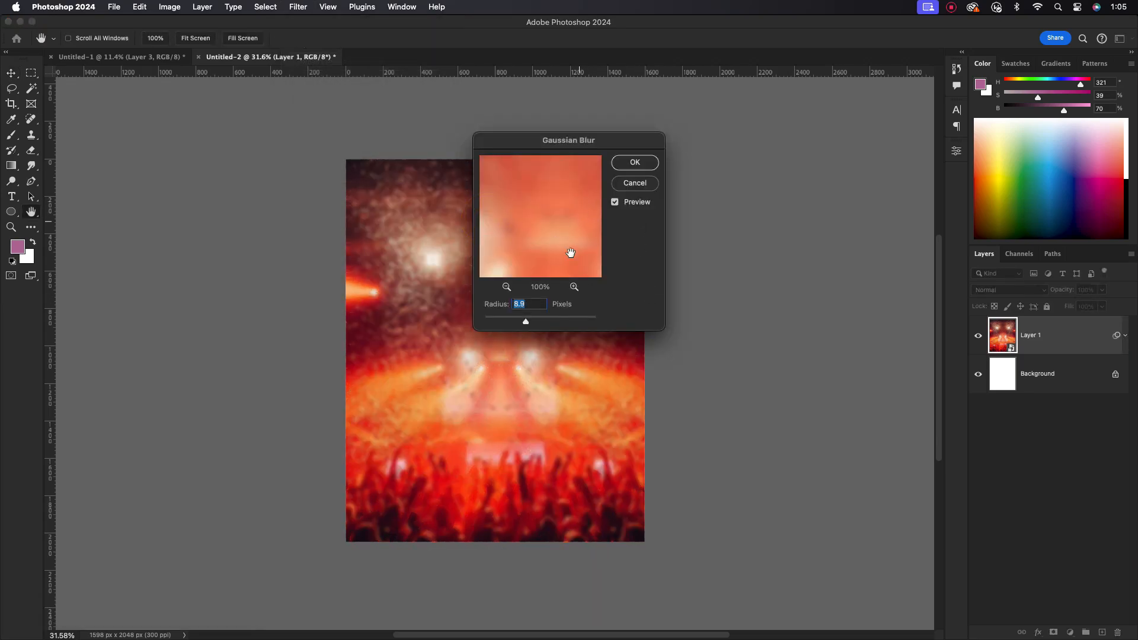
# - Apply the Gaussian Blur with a radius of 8.9 pixels to the concert crowd image
pyautogui.click(638, 163)
pyautogui.click(434, 232)
# - Bring the blurred red light image from Untitled-1 into Untitled-2, scale it to about 1792 x 2432 px and centre it over the canvas
pyautogui.click(137, 59)
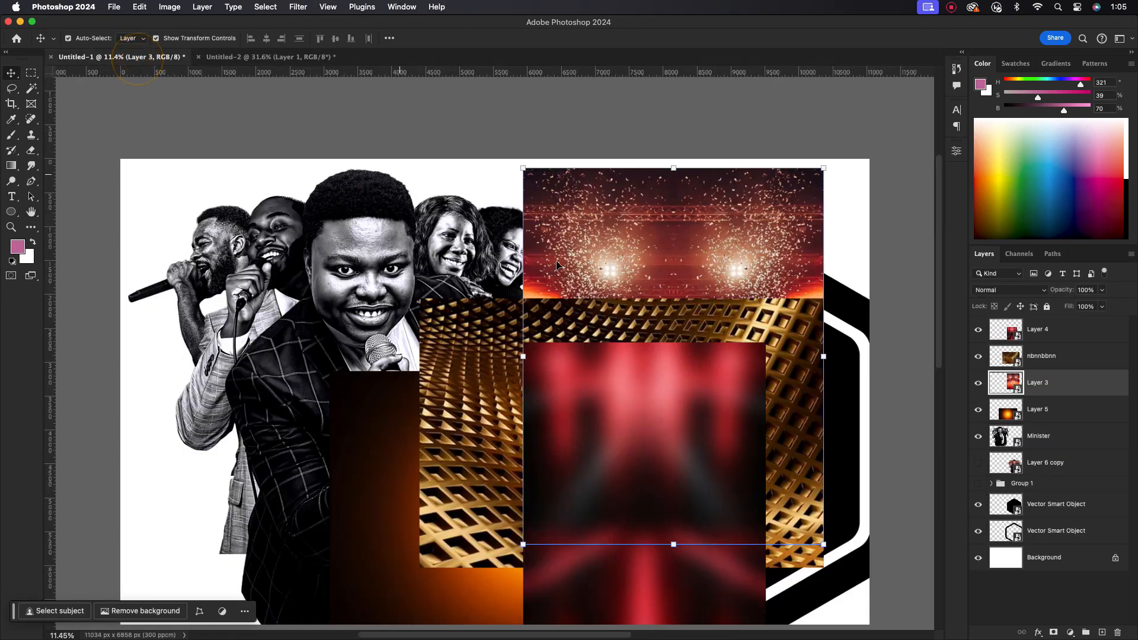
pyautogui.click(652, 412)
pyautogui.moveTo(653, 413); pyautogui.dragTo(499, 285)
pyautogui.moveTo(733, 228); pyautogui.dragTo(671, 314)
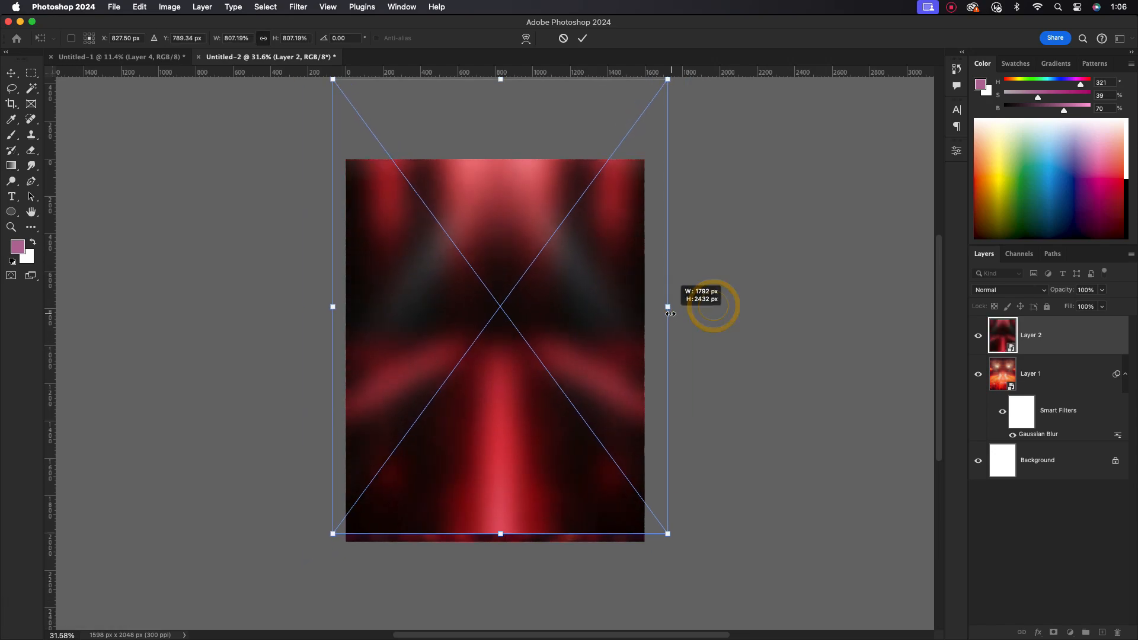
pyautogui.moveTo(572, 315); pyautogui.dragTo(571, 360)
pyautogui.press('Return')
# - Set the blend mode of the red light image layer to Hard Light
pyautogui.click(1027, 292)
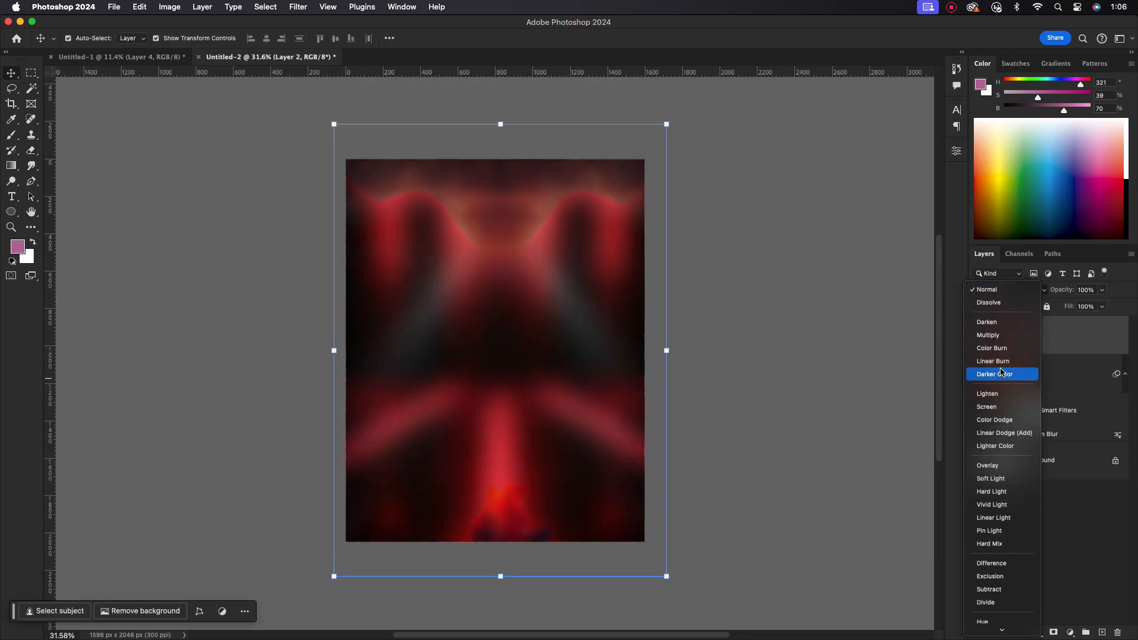
pyautogui.click(991, 491)
pyautogui.click(1057, 332)
pyautogui.scroll(1, 492, 356)
pyautogui.moveTo(470, 341); pyautogui.dragTo(471, 340)
# - Copy both hexagon vector shapes from Untitled-1 into Untitled-2 and scale them together to span most of the canvas width
pyautogui.click(717, 290)
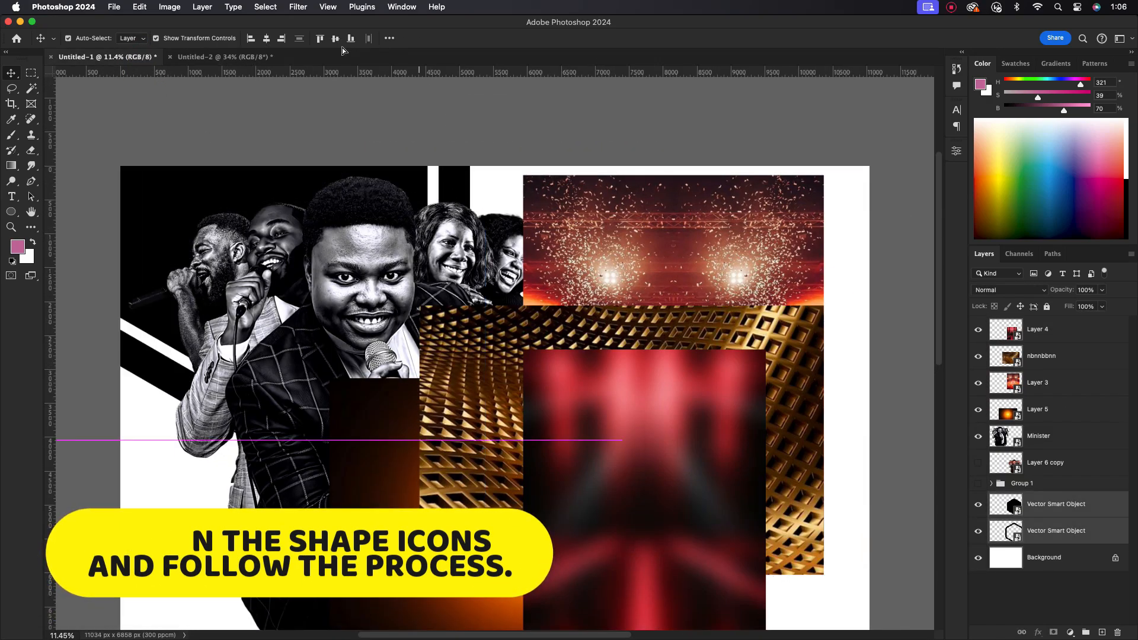
pyautogui.click(332, 57)
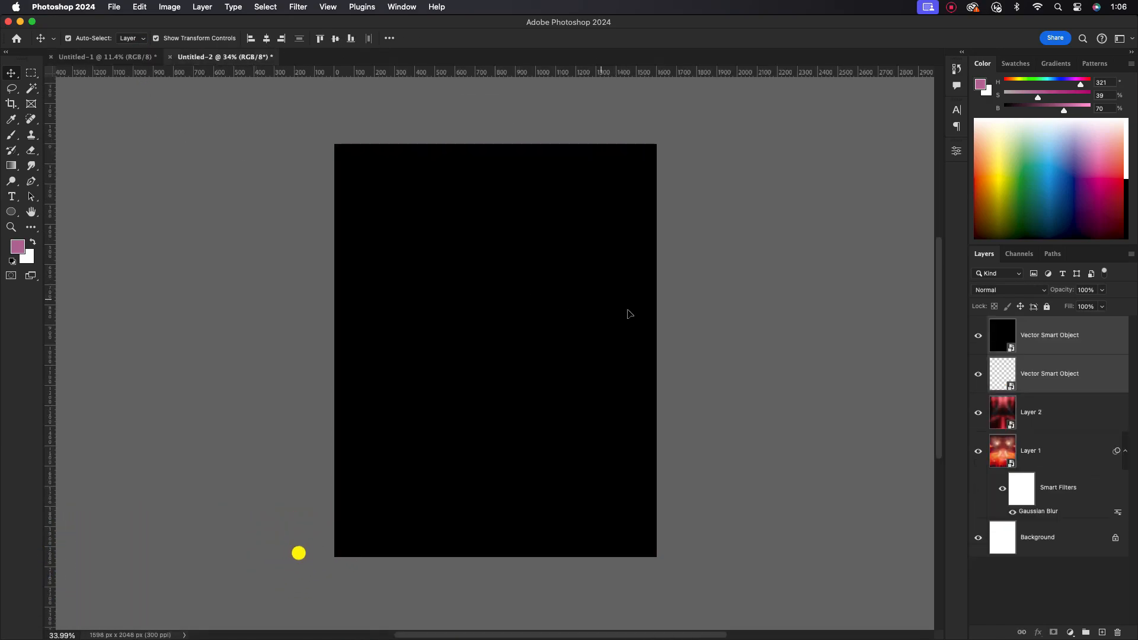
pyautogui.scroll(-5, 556, 343)
pyautogui.moveTo(759, 304); pyautogui.dragTo(476, 310)
pyautogui.scroll(7, 462, 336)
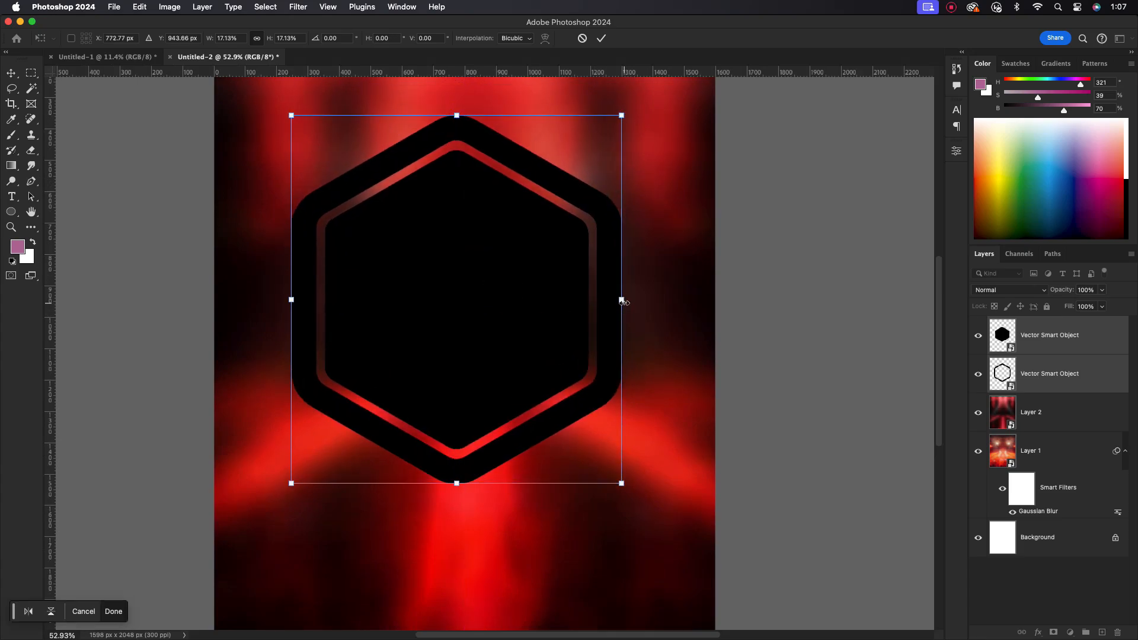
pyautogui.moveTo(620, 298); pyautogui.dragTo(657, 297)
pyautogui.click(601, 39)
pyautogui.scroll(-2, 543, 236)
pyautogui.click(704, 232)
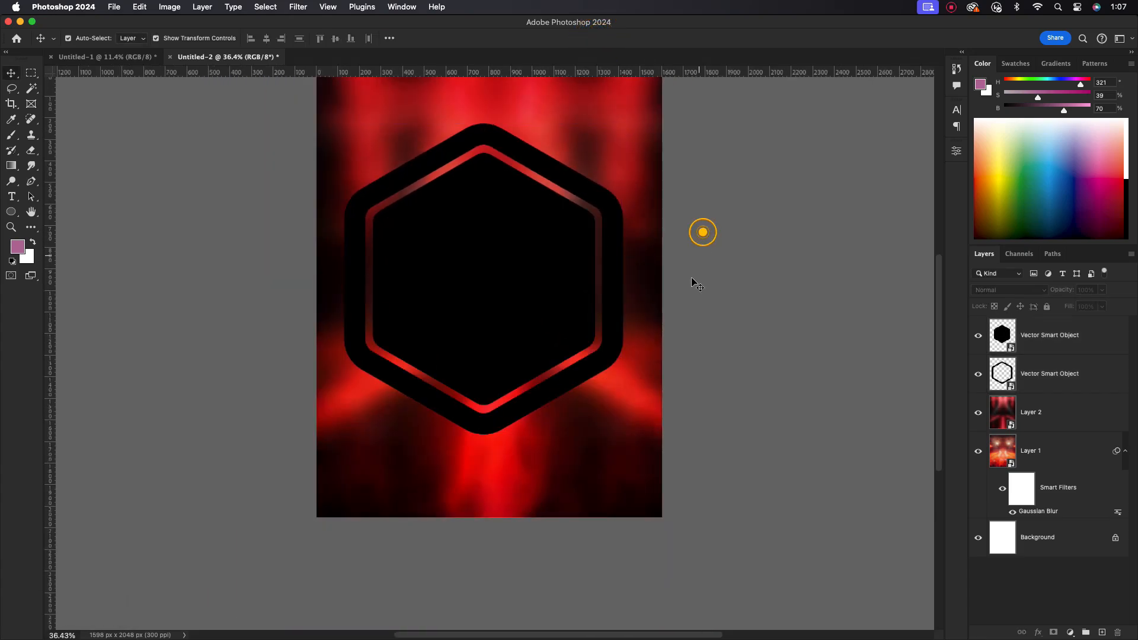
# - Select both hexagon layers and nudge them to the horizontal centre of the canvas
pyautogui.scroll(1, 507, 288)
pyautogui.moveTo(499, 261); pyautogui.dragTo(505, 331)
pyautogui.scroll(1, 495, 332)
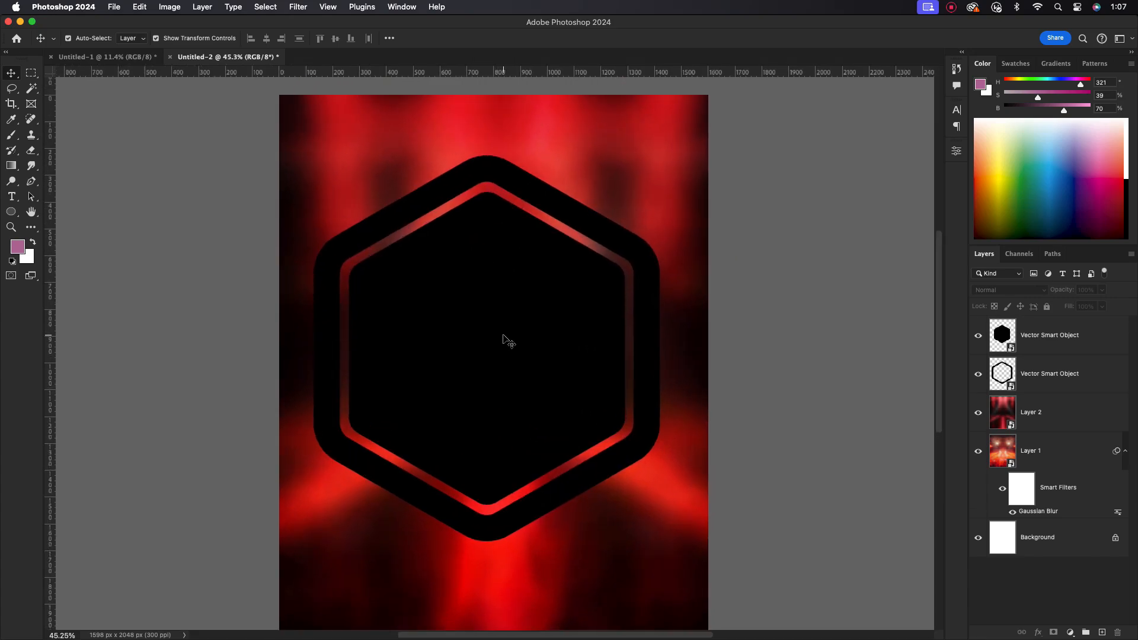
pyautogui.click(1067, 370)
pyautogui.keyDown('shift'); pyautogui.click(1051, 332); pyautogui.keyUp('shift')
pyautogui.moveTo(553, 337); pyautogui.dragTo(560, 330)
pyautogui.click(579, 328)
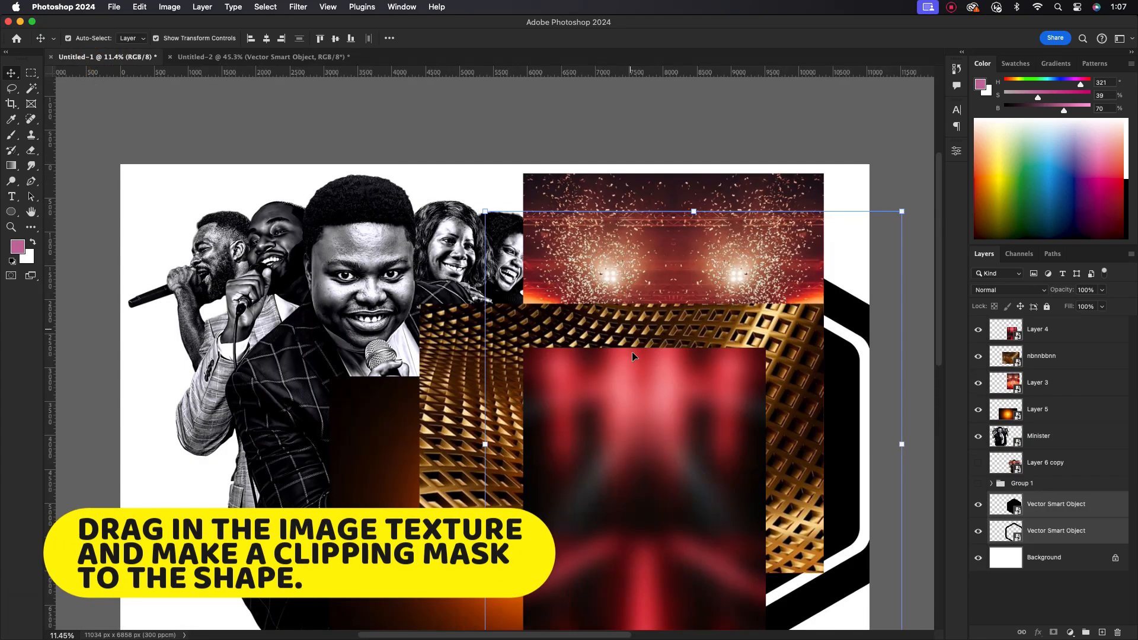
# - Bring the gold lattice texture into Untitled-2, scale it to about canvas width over the hexagon and clip it to the solid hexagon
pyautogui.moveTo(771, 330); pyautogui.dragTo(517, 252)
pyautogui.scroll(-8, 570, 308)
pyautogui.moveTo(903, 287); pyautogui.dragTo(644, 287)
pyautogui.moveTo(533, 307); pyautogui.dragTo(522, 336)
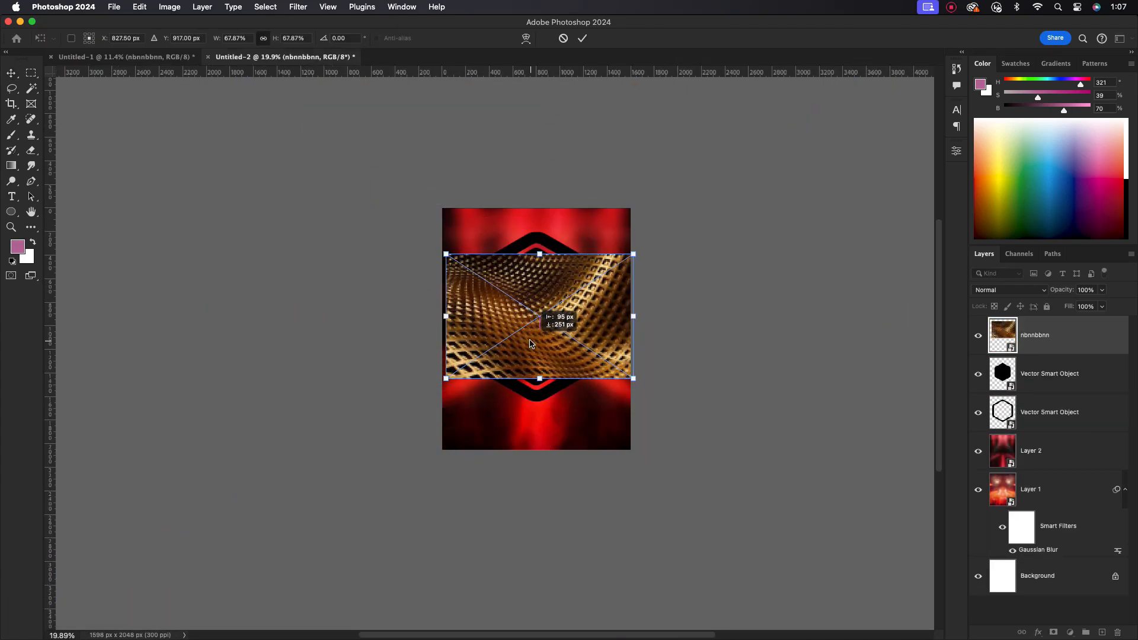
pyautogui.keyDown('alt'); pyautogui.click(1062, 355); pyautogui.keyUp('alt')
pyautogui.scroll(5, 552, 333)
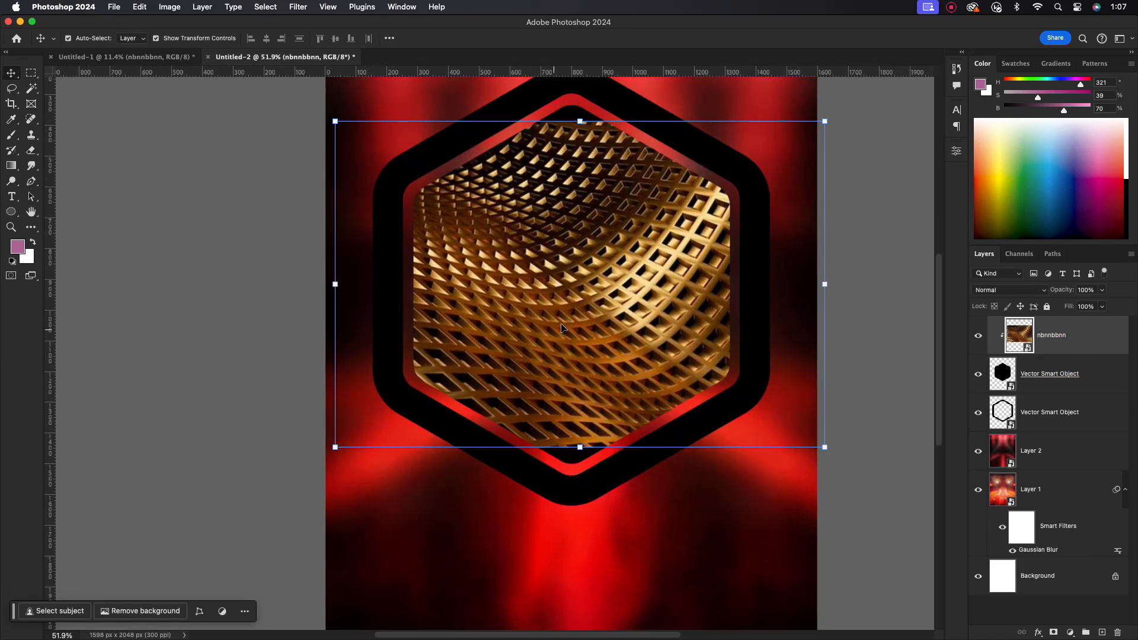
# - Stretch the clipped gold texture vertically and narrow its sides so it fills the solid hexagon completely
pyautogui.moveTo(581, 122); pyautogui.dragTo(581, 105)
pyautogui.moveTo(579, 447); pyautogui.dragTo(579, 468)
pyautogui.moveTo(579, 105); pyautogui.dragTo(580, 99)
pyautogui.moveTo(337, 285); pyautogui.dragTo(386, 284)
pyautogui.moveTo(824, 285); pyautogui.dragTo(779, 285)
pyautogui.click(581, 39)
pyautogui.scroll(-2, 803, 282)
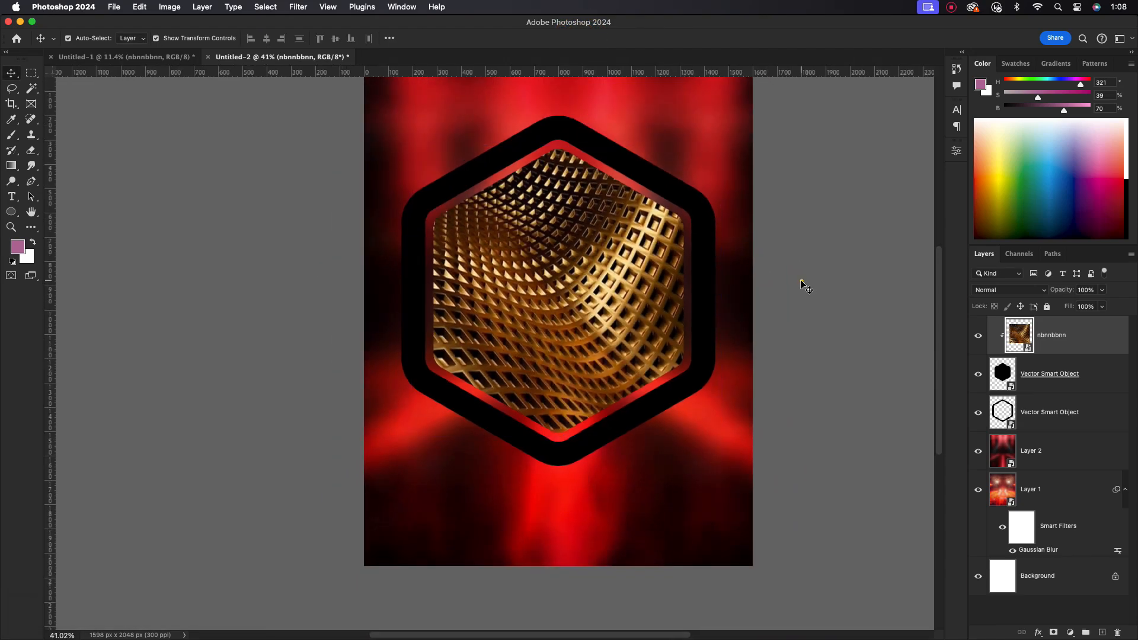
pyautogui.moveTo(628, 328); pyautogui.dragTo(597, 336)
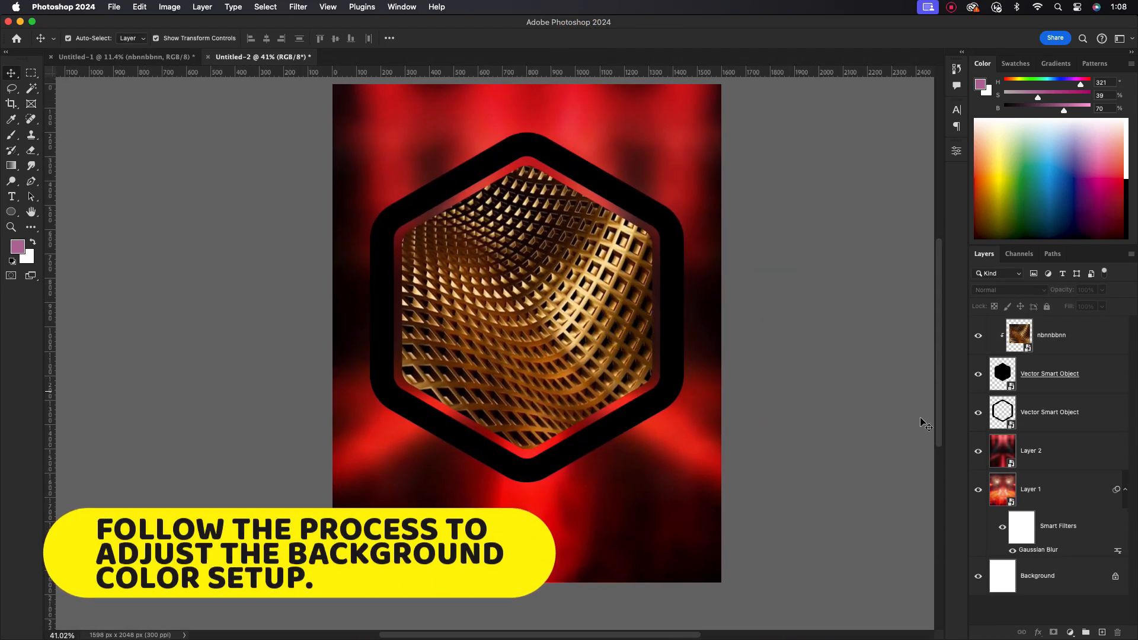
# - Add a linear gradient fill layer above Layer 2 and reverse the gradient
pyautogui.click(1052, 450)
pyautogui.click(1070, 632)
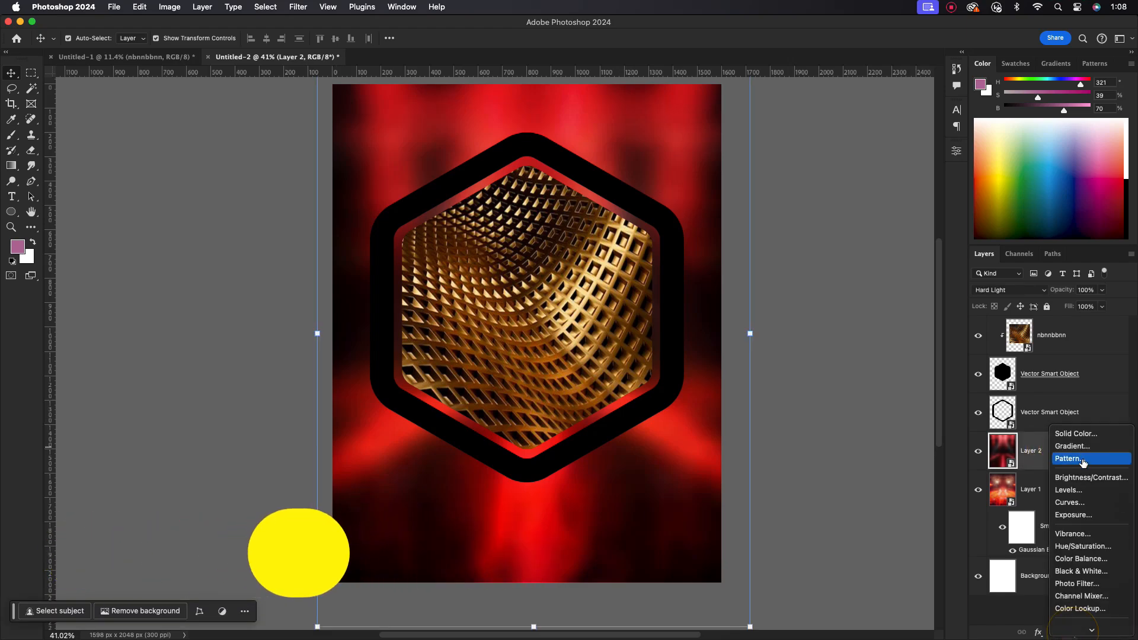
pyautogui.click(1008, 457)
pyautogui.moveTo(550, 244); pyautogui.dragTo(724, 248)
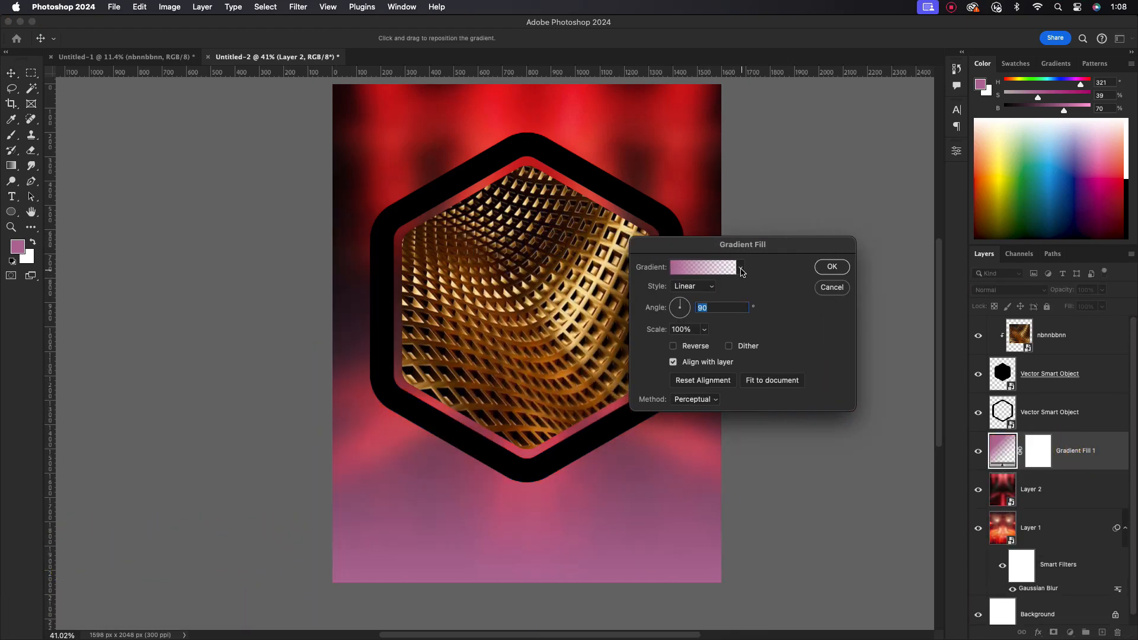
pyautogui.click(674, 346)
# - Change the gradient's opaque starting colour stop to a muted brownish red
pyautogui.click(703, 268)
pyautogui.moveTo(570, 183); pyautogui.dragTo(640, 194)
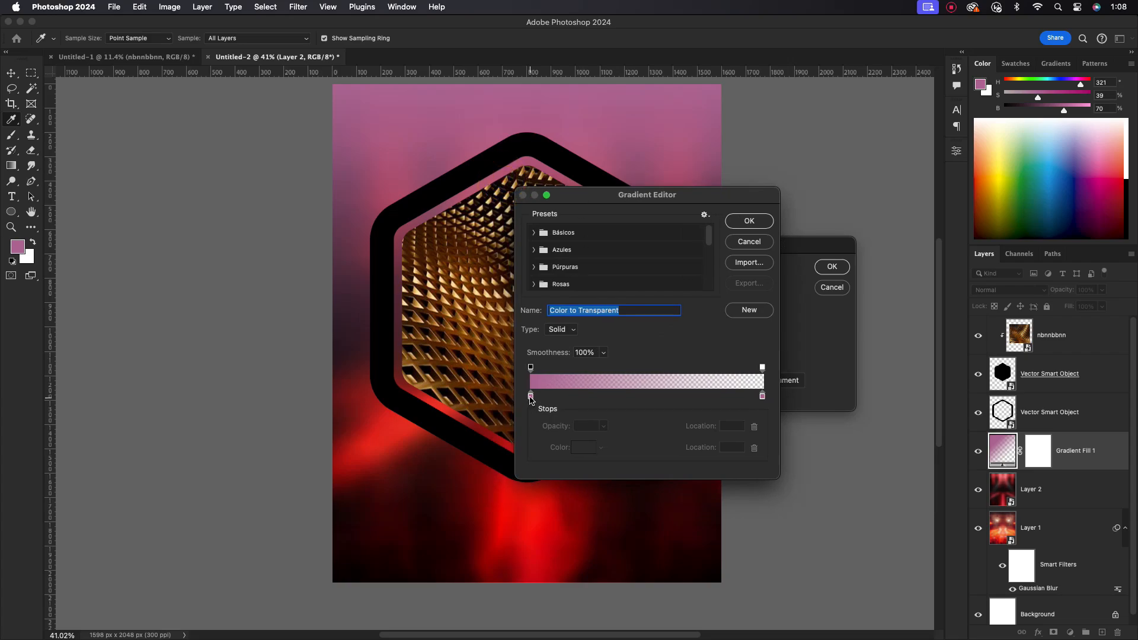
pyautogui.doubleClick(530, 396)
pyautogui.moveTo(871, 428); pyautogui.dragTo(872, 440)
pyautogui.moveTo(842, 341); pyautogui.dragTo(867, 323)
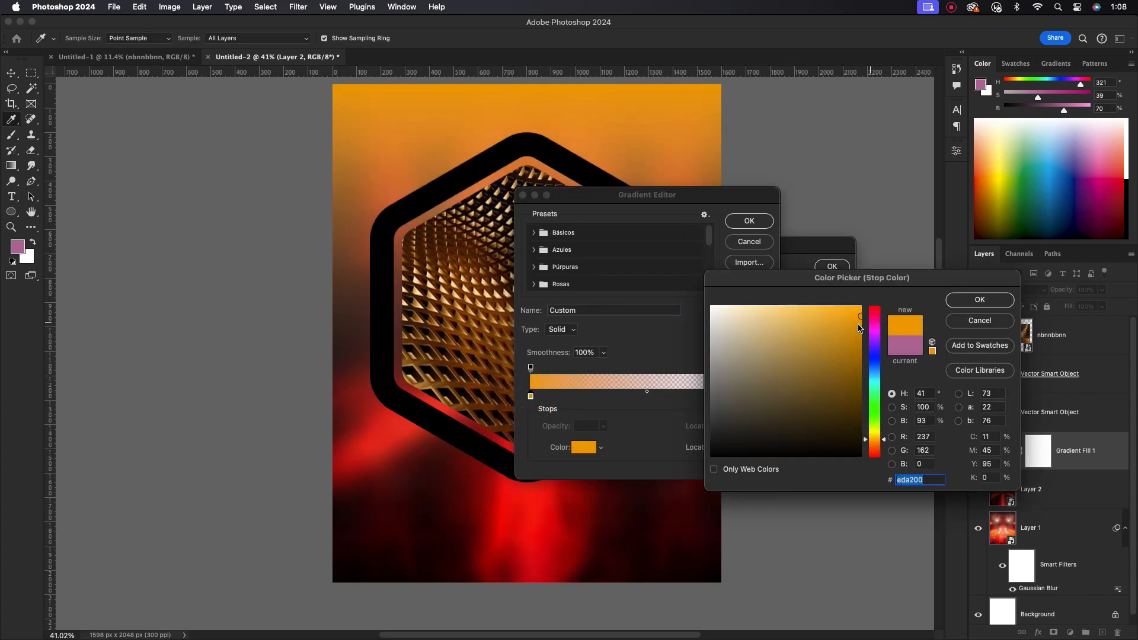
pyautogui.moveTo(873, 440); pyautogui.dragTo(876, 453)
pyautogui.moveTo(843, 344)
pyautogui.mouseDown()
pyautogui.moveTo(826, 377)
pyautogui.moveTo(798, 368)
pyautogui.mouseUp()
pyautogui.moveTo(800, 369); pyautogui.dragTo(640, 491)
pyautogui.click(980, 301)
# - Set the gradient's end colour stop to black (000000) and accept the gradient fill
pyautogui.doubleClick(761, 396)
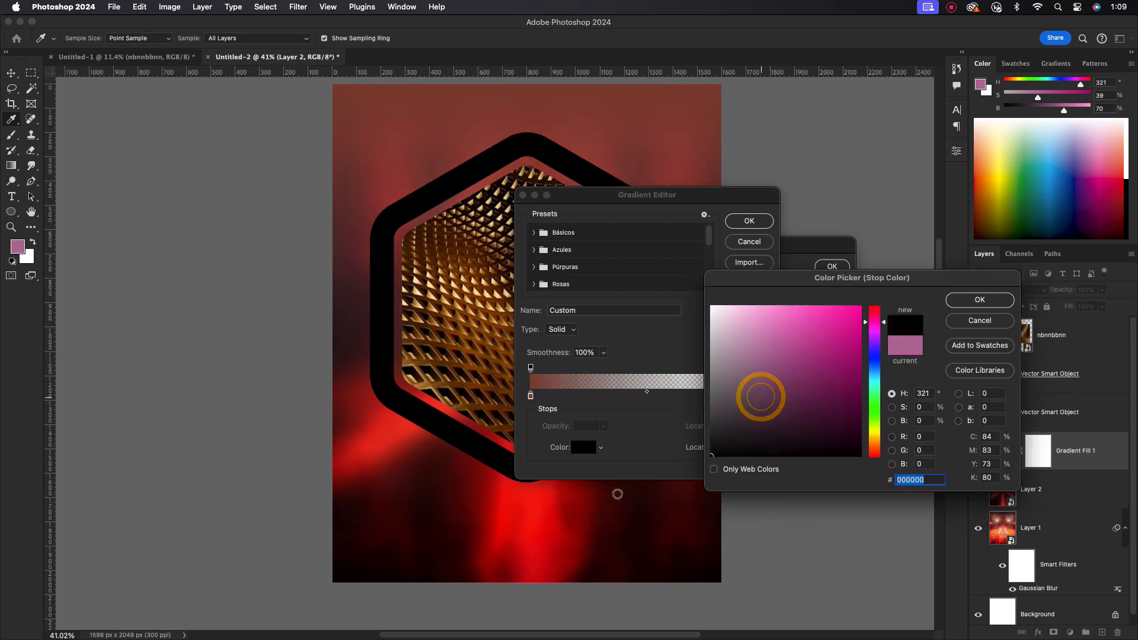
pyautogui.click(980, 299)
pyautogui.click(750, 221)
pyautogui.click(832, 267)
# - Set the blend mode of the Gradient Fill 1 layer to Screen
pyautogui.press('v')
pyautogui.click(1034, 290)
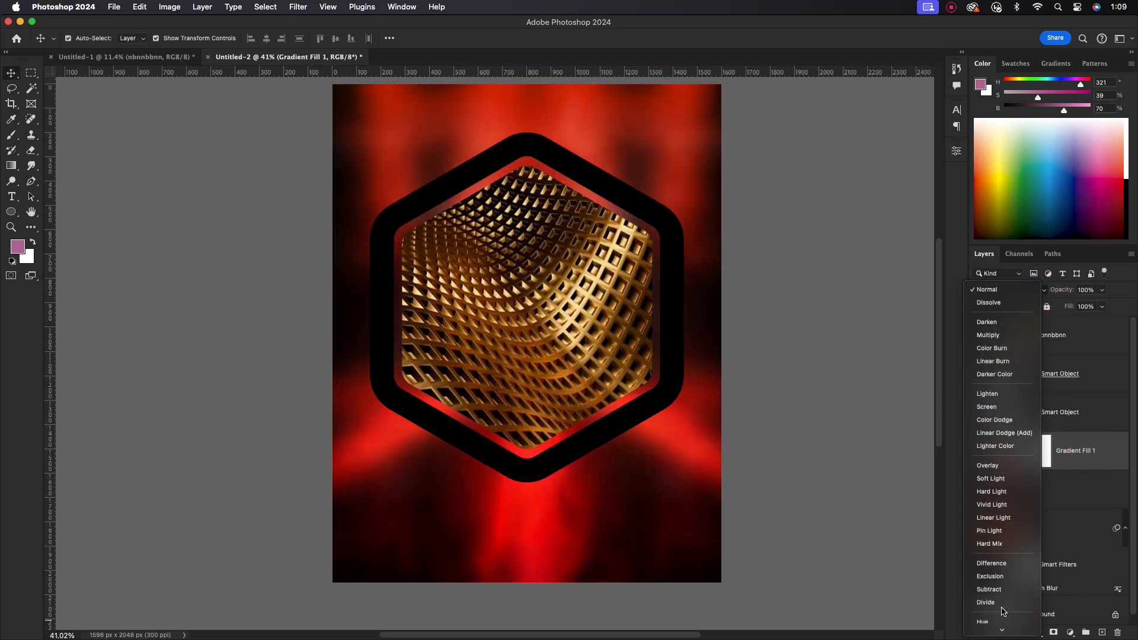
pyautogui.click(993, 407)
# - Add a layer mask to Layer 2 and ready a soft black brush at 150 px with 0% hardness
pyautogui.click(1050, 489)
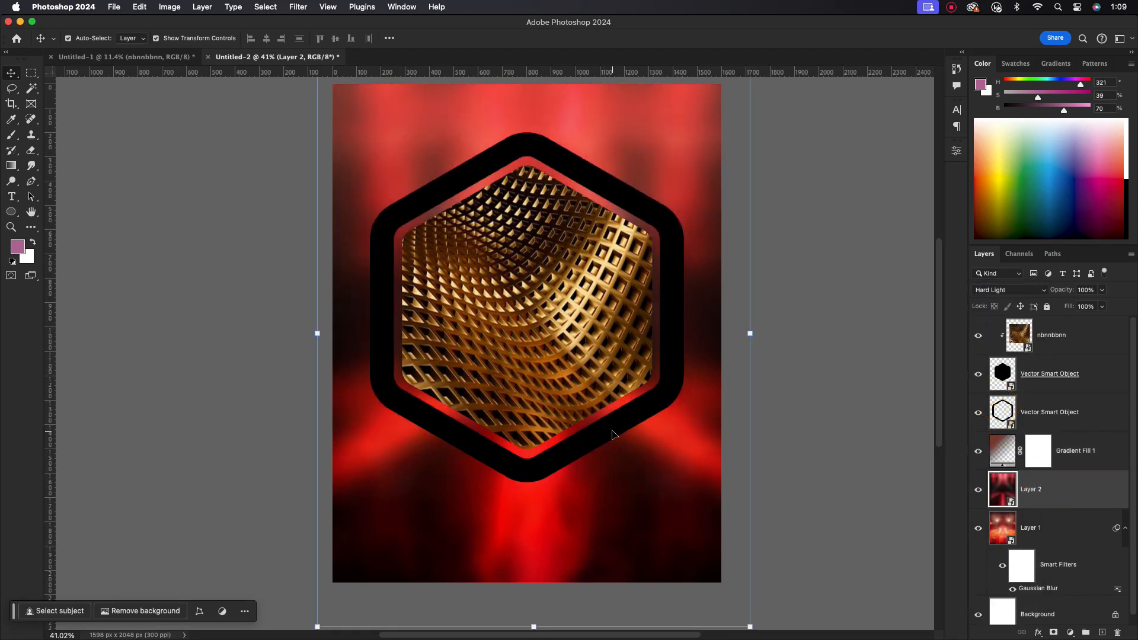
pyautogui.click(1053, 632)
pyautogui.click(1040, 495)
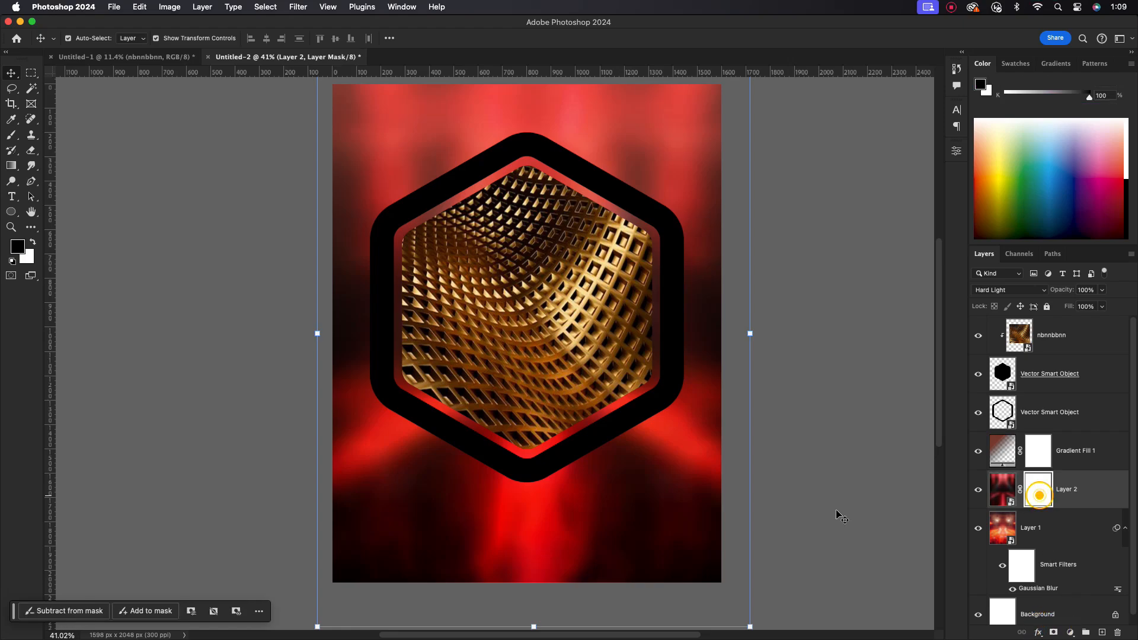
pyautogui.press('b')
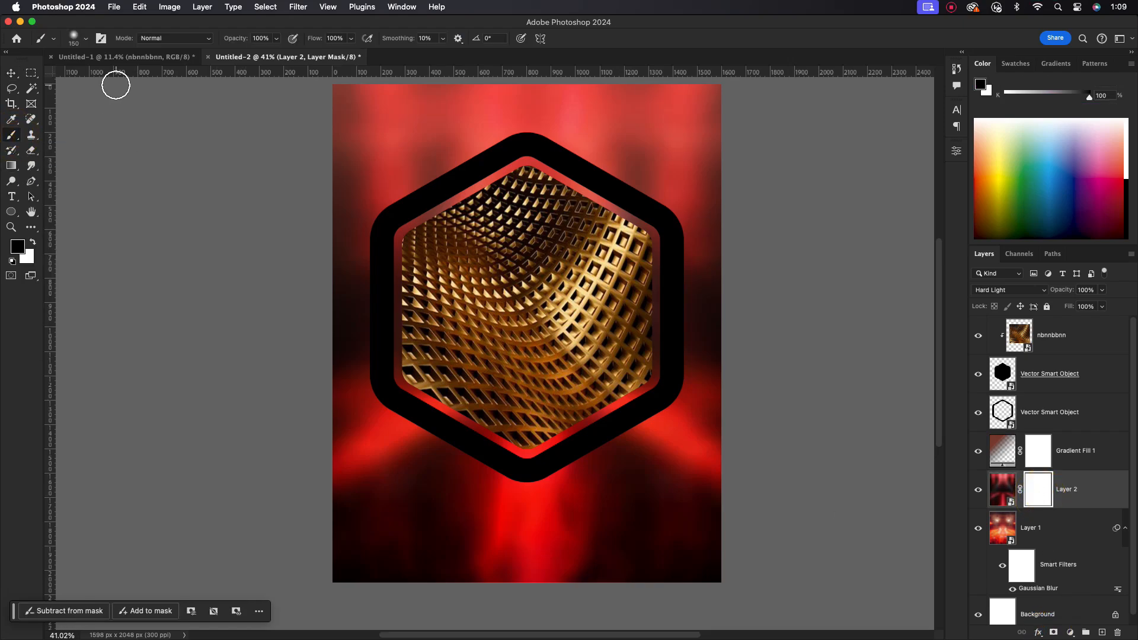
pyautogui.click(85, 38)
pyautogui.click(21, 239)
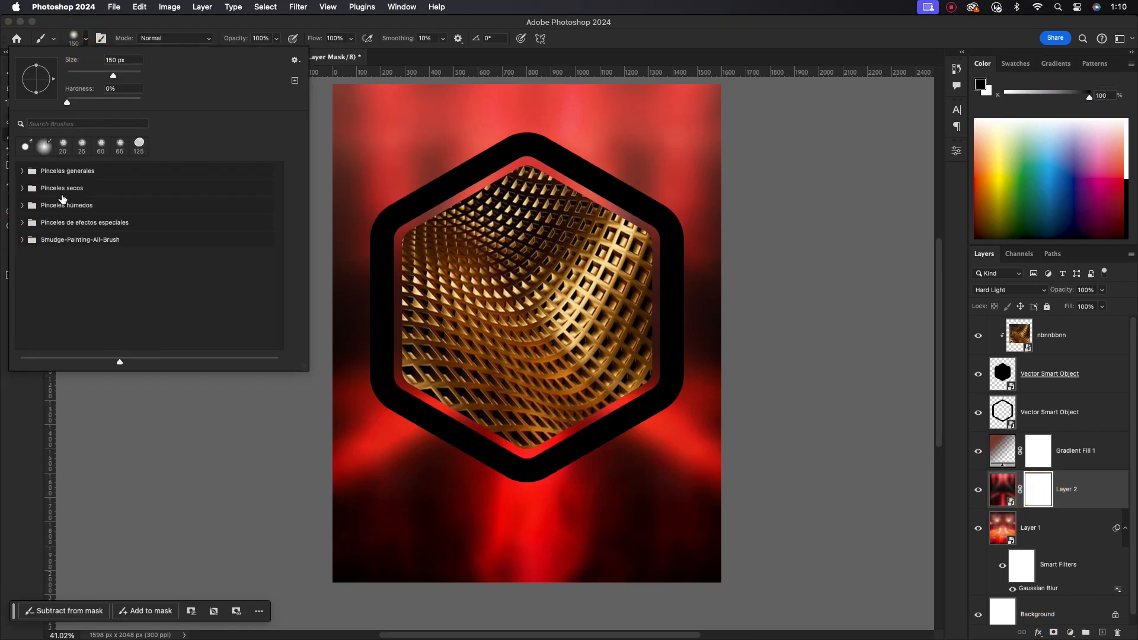
pyautogui.click(22, 171)
pyautogui.click(397, 165)
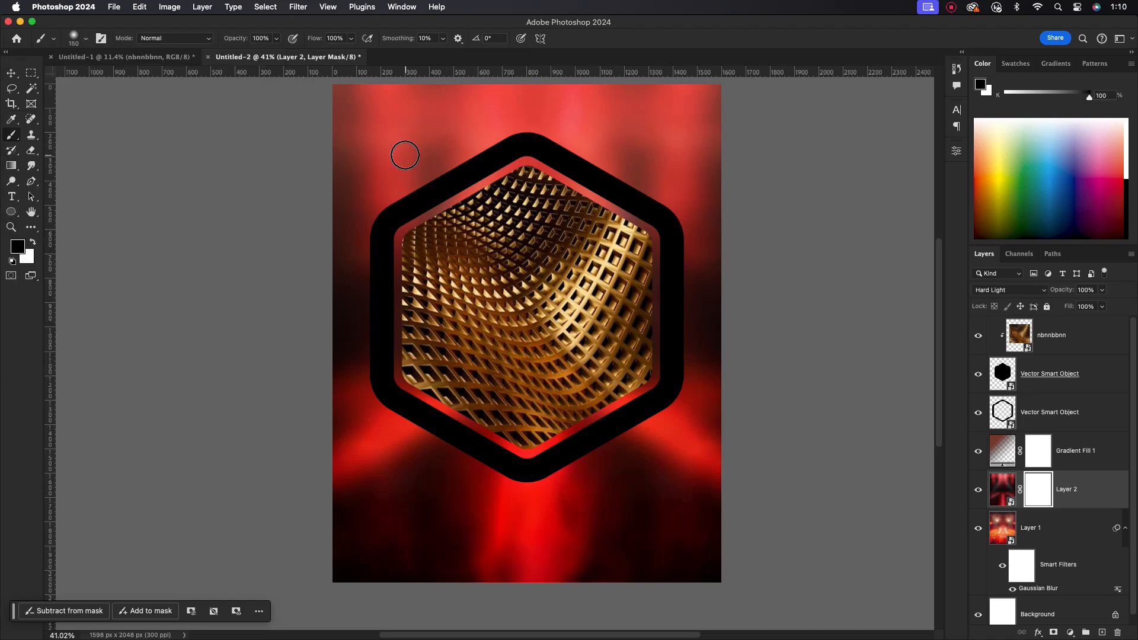
# - Enlarge the brush and paint black across the upper half of Layer 2's mask to reveal the concert image beneath
pyautogui.press(']')
pyautogui.press(']')
pyautogui.press(']')
pyautogui.press(']')
pyautogui.press(']')
pyautogui.press(']')
pyautogui.press(']')
pyautogui.press(']')
pyautogui.press(']')
pyautogui.press(']')
pyautogui.press(']')
pyautogui.press(']')
pyautogui.press(']')
pyautogui.moveTo(350, 52); pyautogui.dragTo(307, 53)
pyautogui.moveTo(373, 188)
pyautogui.mouseDown()
pyautogui.moveTo(554, 244)
pyautogui.moveTo(539, 183)
pyautogui.moveTo(469, 172)
pyautogui.moveTo(404, 261)
pyautogui.moveTo(599, 203)
pyautogui.moveTo(504, 238)
pyautogui.moveTo(522, 280)
pyautogui.moveTo(635, 204)
pyautogui.mouseUp()
# - Add a second gradient fill layer above Gradient Fill 1 and set its starting colour stop to a very dark red
pyautogui.click(1073, 447)
pyautogui.click(1069, 630)
pyautogui.click(1111, 449)
pyautogui.click(687, 268)
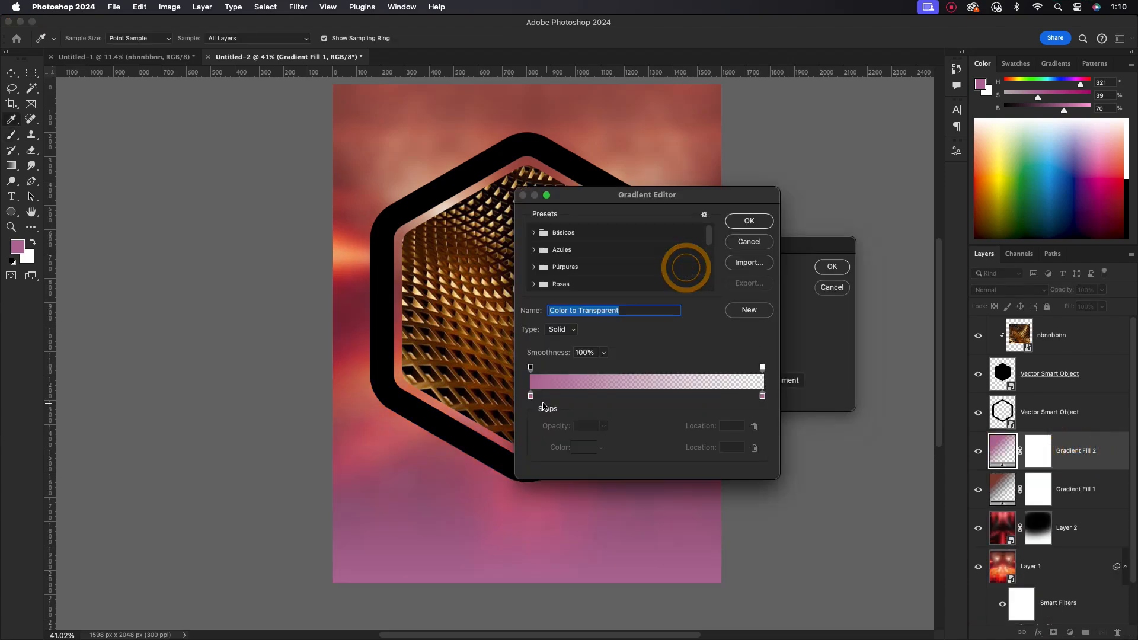
pyautogui.doubleClick(530, 396)
pyautogui.moveTo(874, 440); pyautogui.dragTo(795, 461)
pyautogui.click(983, 304)
# - Set the second gradient's end colour stop to red f20000 and accept the linear 90° fill
pyautogui.doubleClick(763, 396)
pyautogui.moveTo(880, 306); pyautogui.dragTo(872, 314)
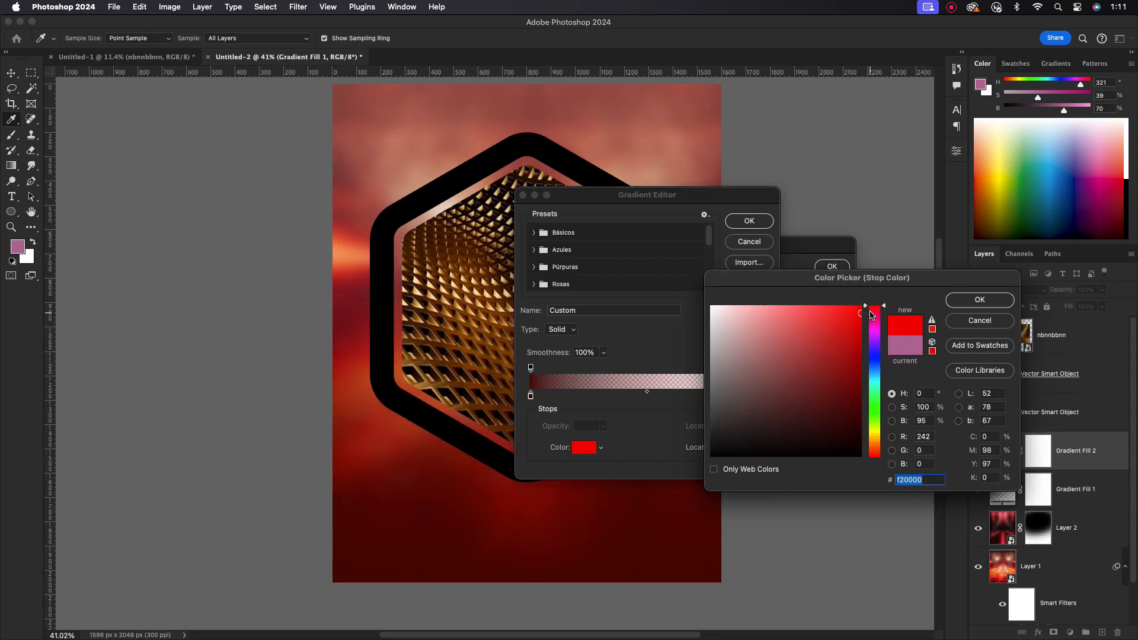
pyautogui.click(972, 306)
pyautogui.click(749, 223)
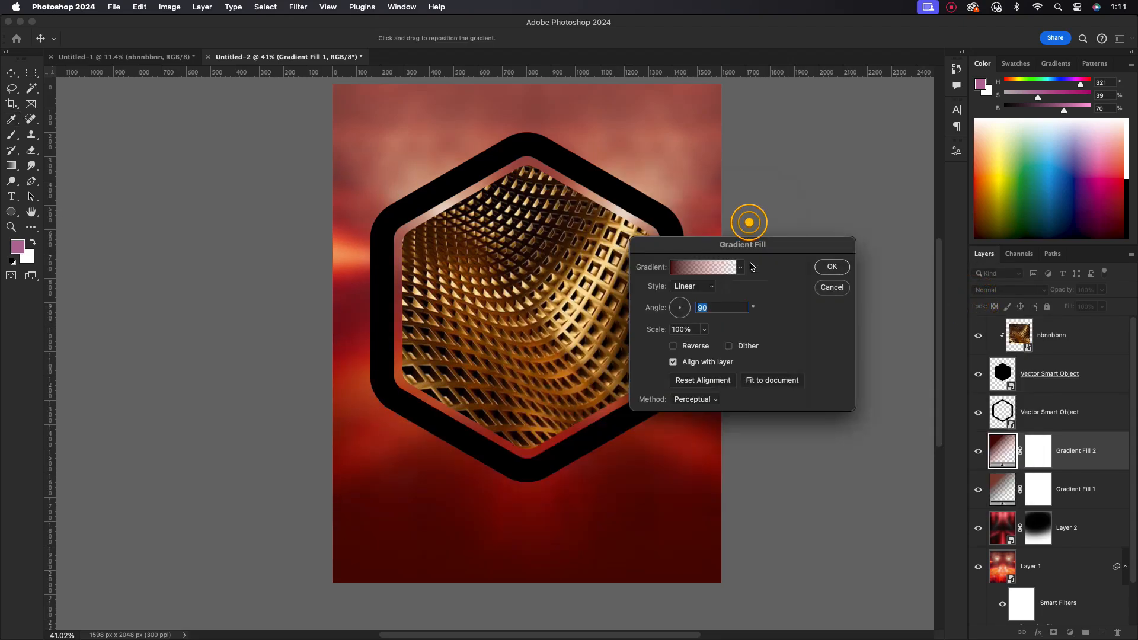
pyautogui.click(831, 266)
pyautogui.click(12, 73)
# - Add a Color Overlay effect to the hexagon outline layer, leaving Gradient Overlay off
pyautogui.click(433, 195)
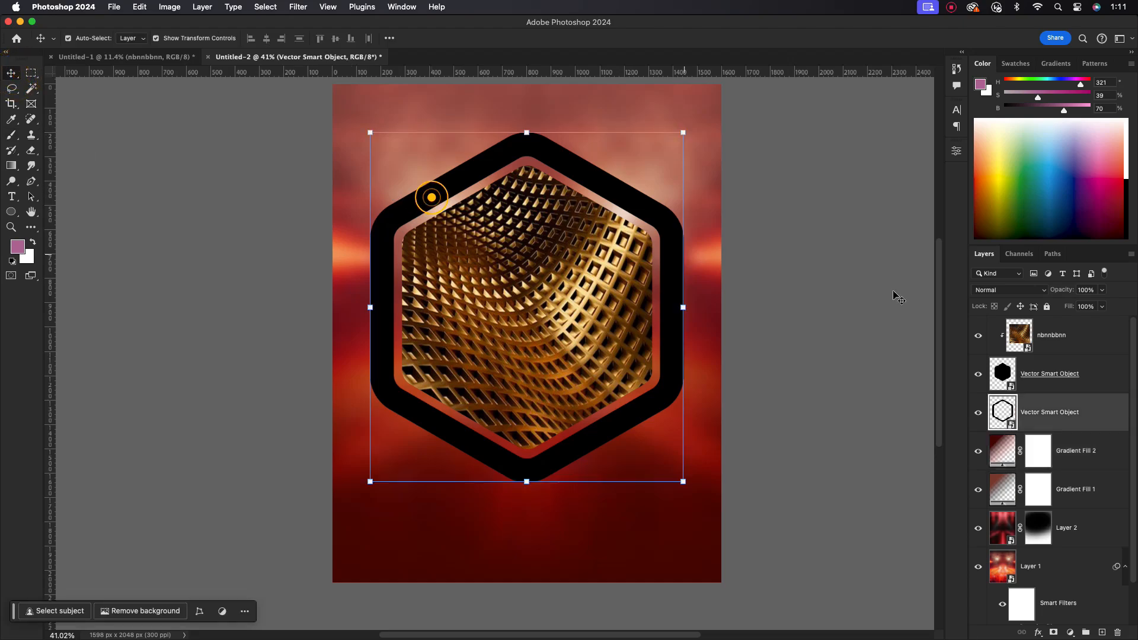
pyautogui.doubleClick(1099, 409)
pyautogui.click(701, 476)
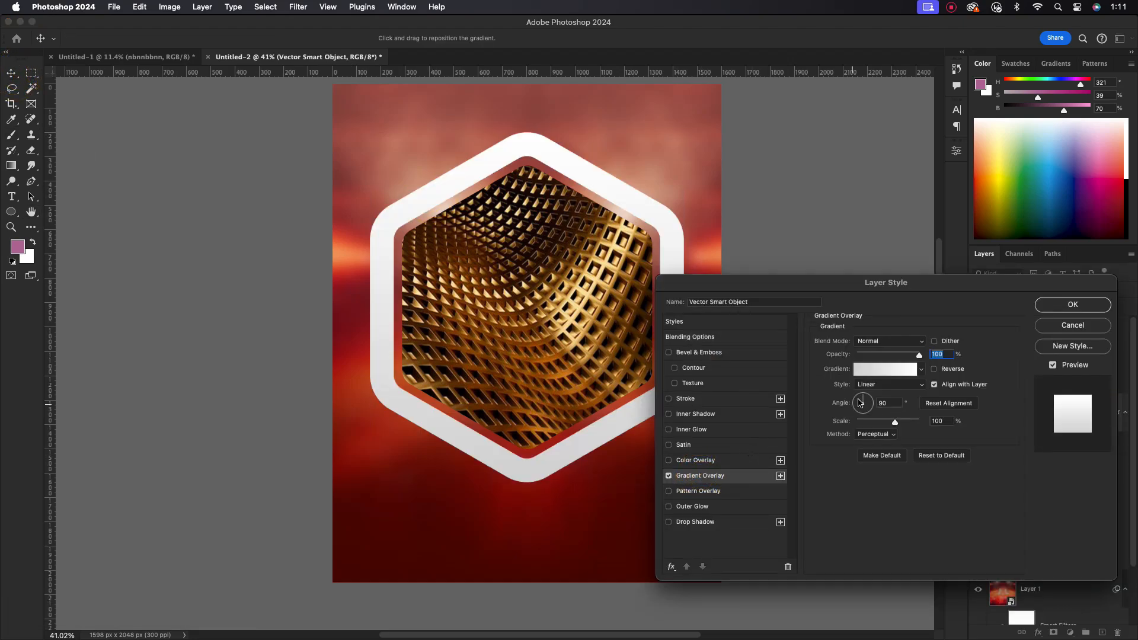
pyautogui.click(669, 476)
pyautogui.click(669, 460)
pyautogui.click(715, 458)
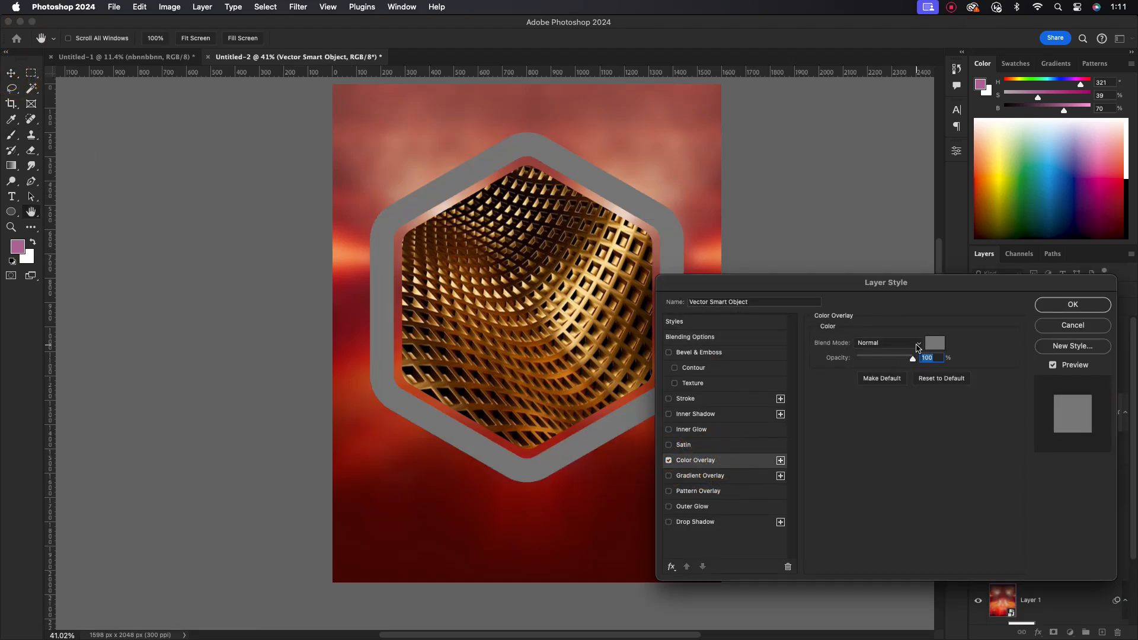
# - Set the hexagon outline's overlay colour to dark grey 1b1b1b and accept the layer style
pyautogui.click(930, 345)
pyautogui.moveTo(721, 387)
pyautogui.mouseDown()
pyautogui.moveTo(688, 342)
pyautogui.moveTo(698, 416)
pyautogui.moveTo(683, 432)
pyautogui.moveTo(694, 439)
pyautogui.mouseUp()
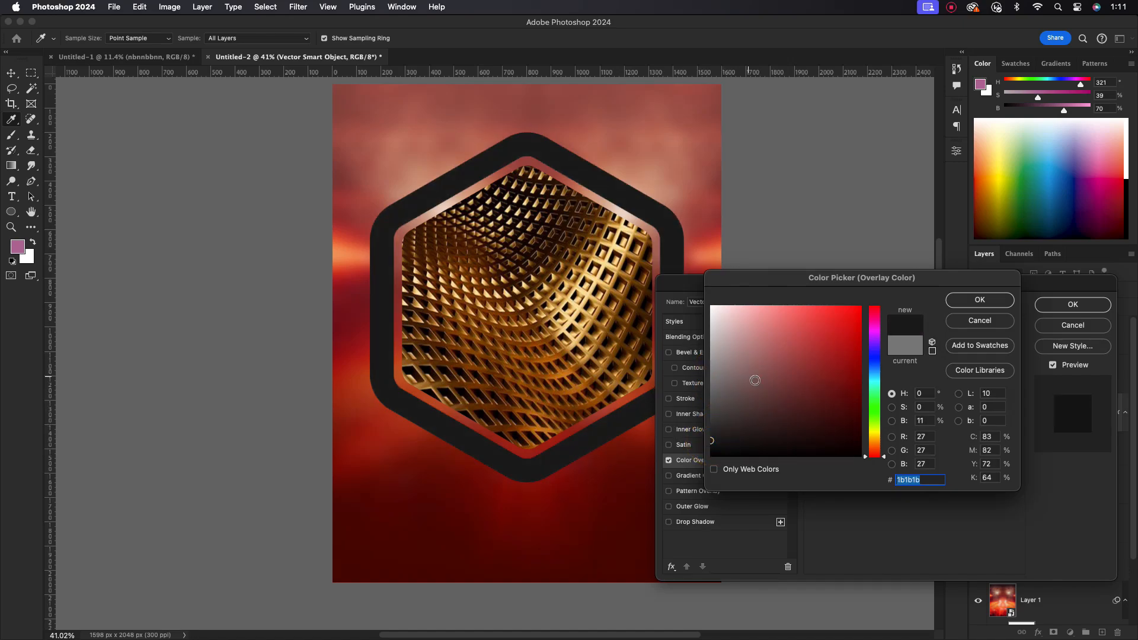
pyautogui.click(980, 300)
pyautogui.click(1073, 306)
pyautogui.press('v')
# - Add an orange outside stroke of 16 px to the solid hexagon layer
pyautogui.scroll(-1, 579, 367)
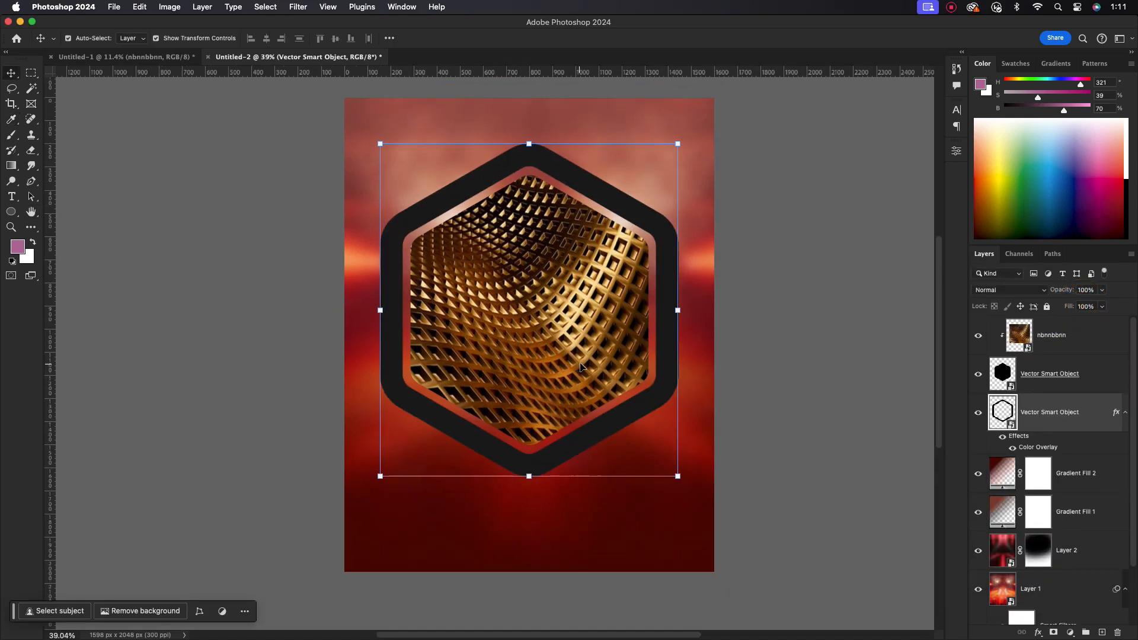
pyautogui.doubleClick(1087, 375)
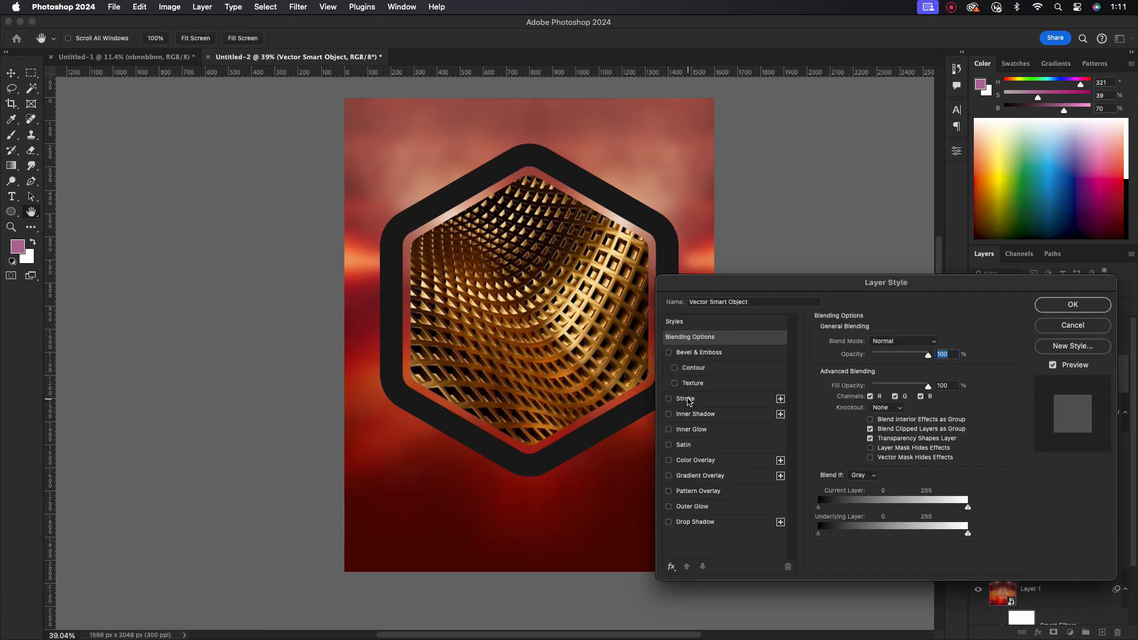
pyautogui.click(686, 400)
pyautogui.moveTo(861, 347); pyautogui.dragTo(865, 346)
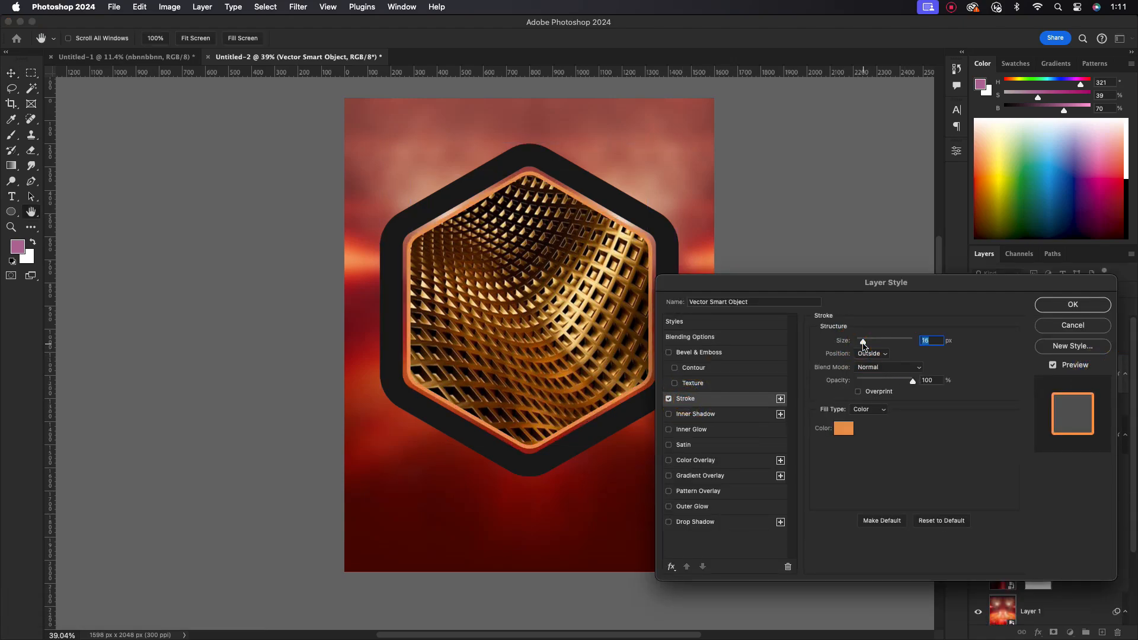
pyautogui.click(1074, 305)
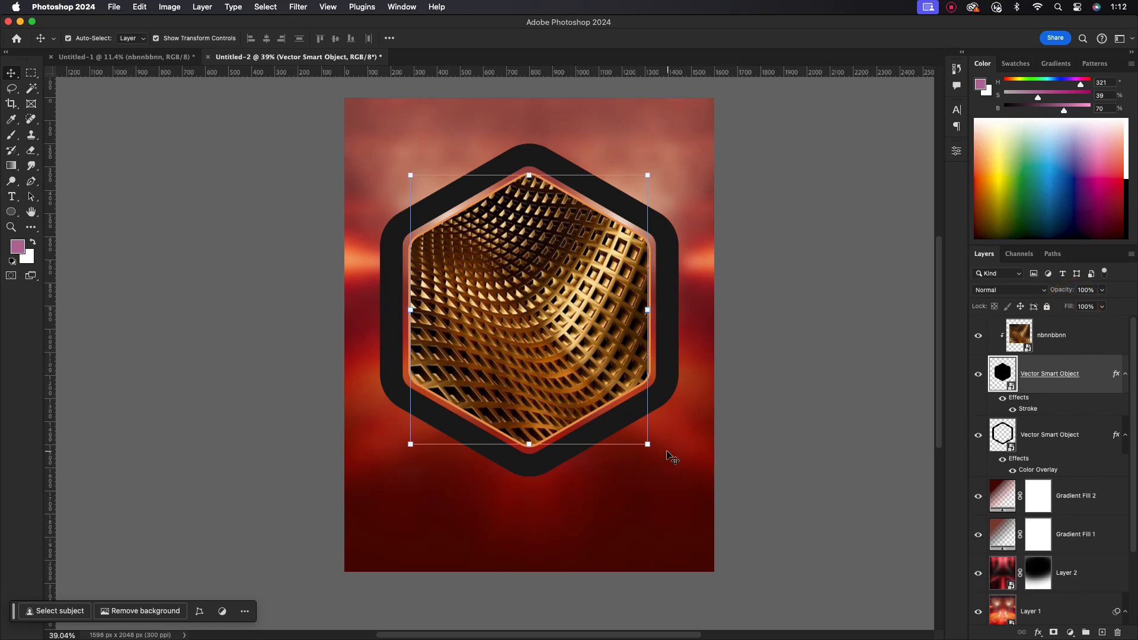
# - Bring the Minister image from Untitled-1 into the Untitled-2 poster, above the gold texture layer
pyautogui.scroll(1, 523, 365)
pyautogui.click(1061, 339)
pyautogui.click(763, 366)
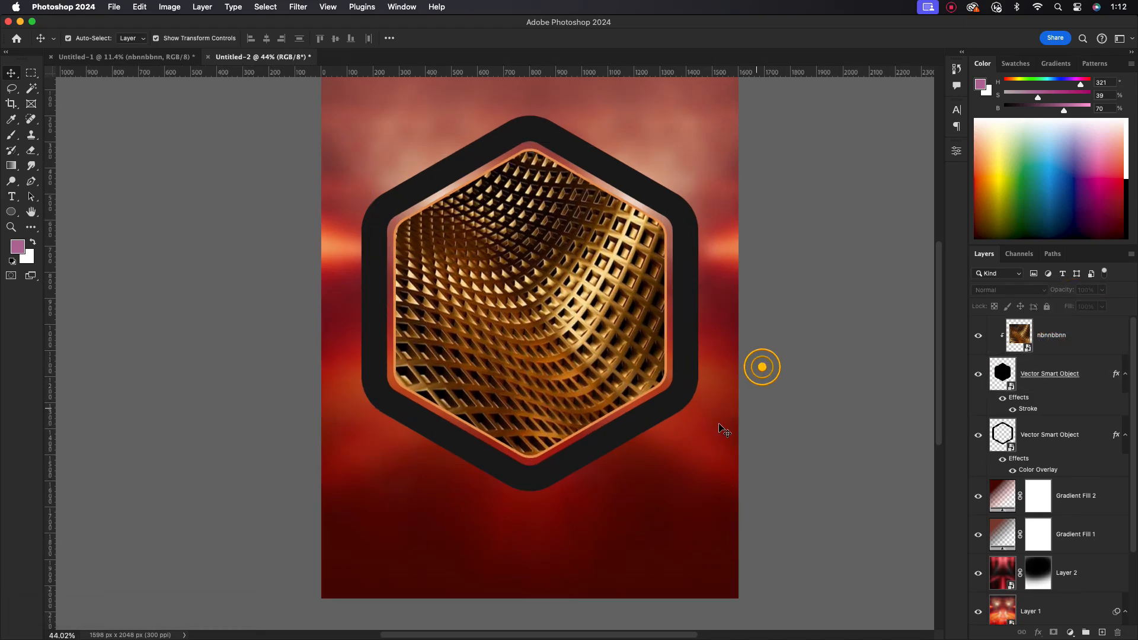
pyautogui.scroll(-1, 637, 394)
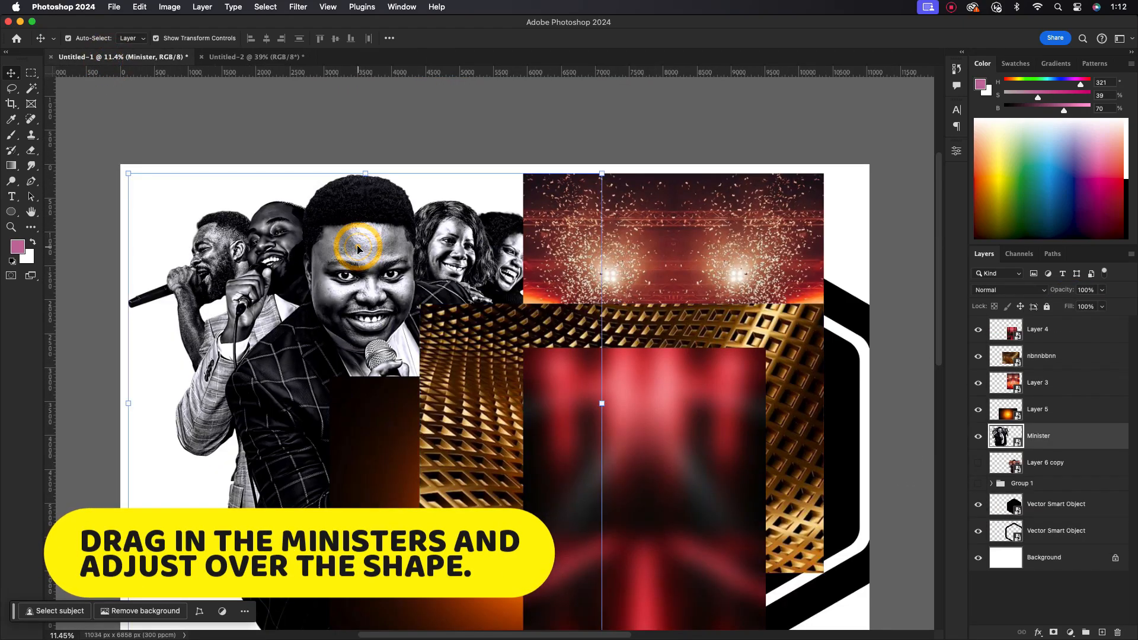
pyautogui.moveTo(599, 394); pyautogui.dragTo(680, 337)
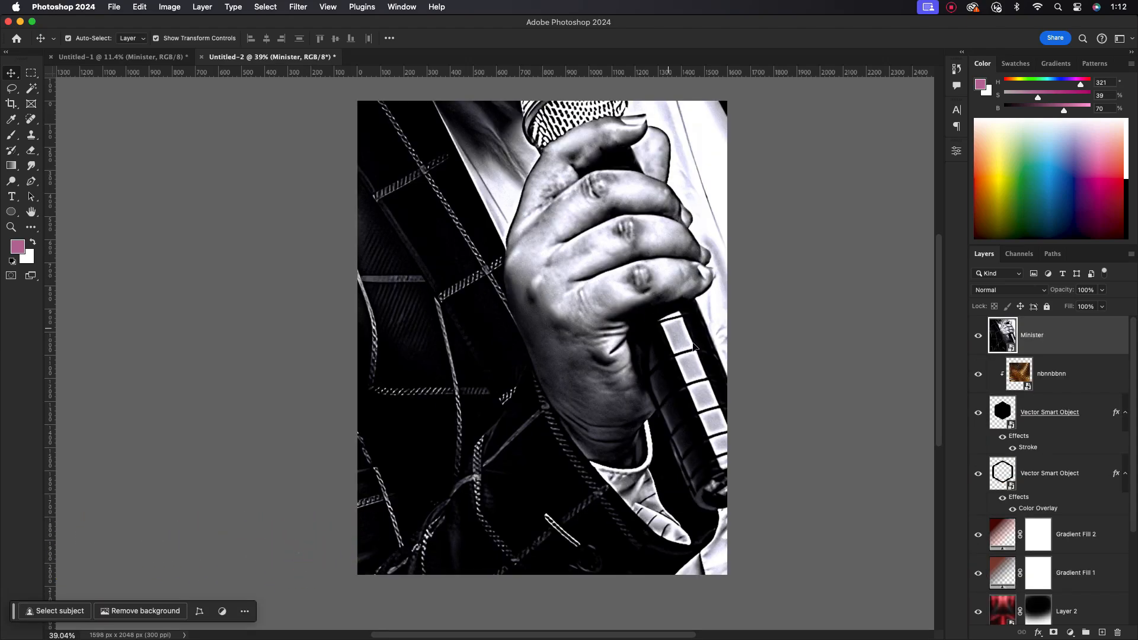
# - Scale the Minister image down to about 1097 × 1063 px, place it centrally over the hexagon and commit the transform
pyautogui.scroll(-3, 602, 348)
pyautogui.moveTo(918, 303); pyautogui.dragTo(604, 334)
pyautogui.scroll(3, 593, 336)
pyautogui.moveTo(514, 232); pyautogui.dragTo(541, 302)
pyautogui.click(583, 38)
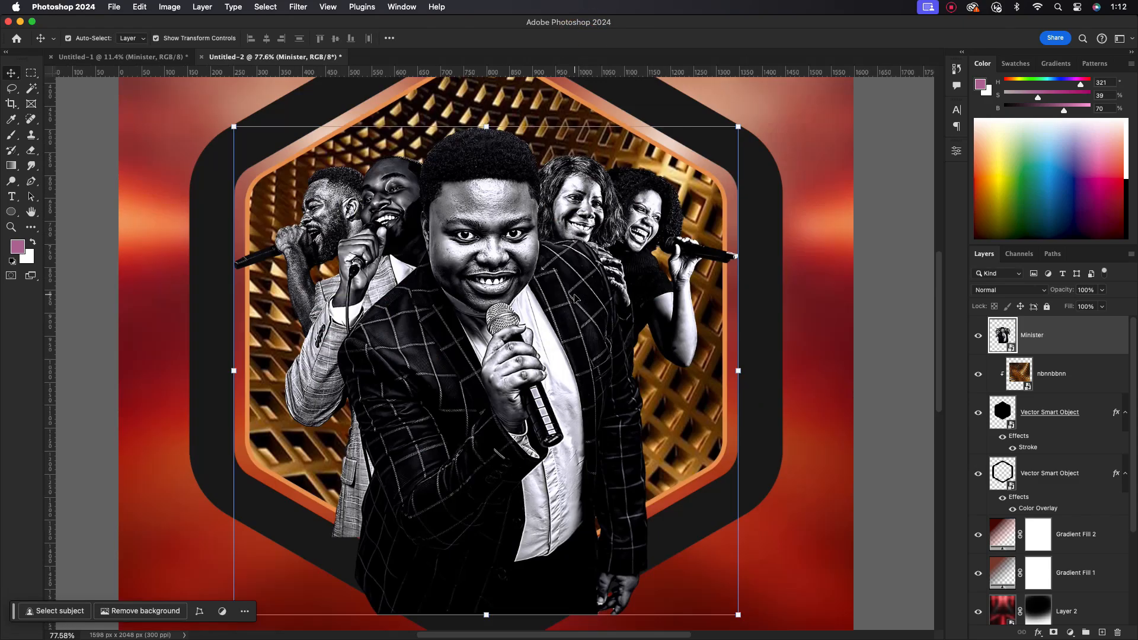
# - Examine how the singers' image sits against the gold hexagon and its dark outline
pyautogui.scroll(2, 600, 290)
pyautogui.scroll(-1, 573, 308)
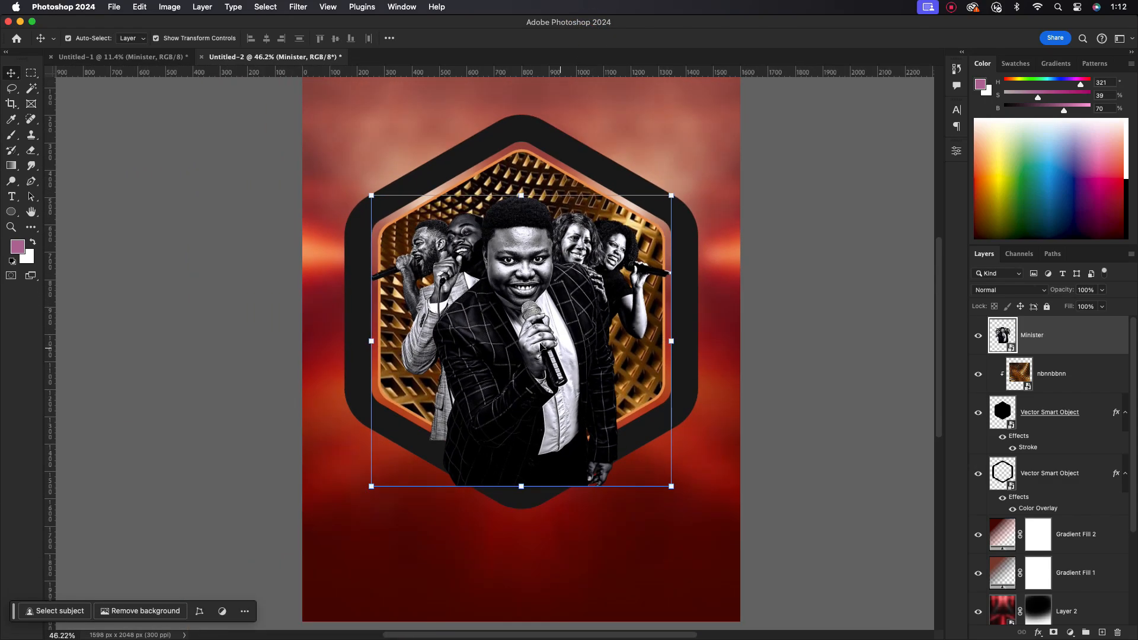
pyautogui.click(689, 343)
pyautogui.scroll(-3, 583, 409)
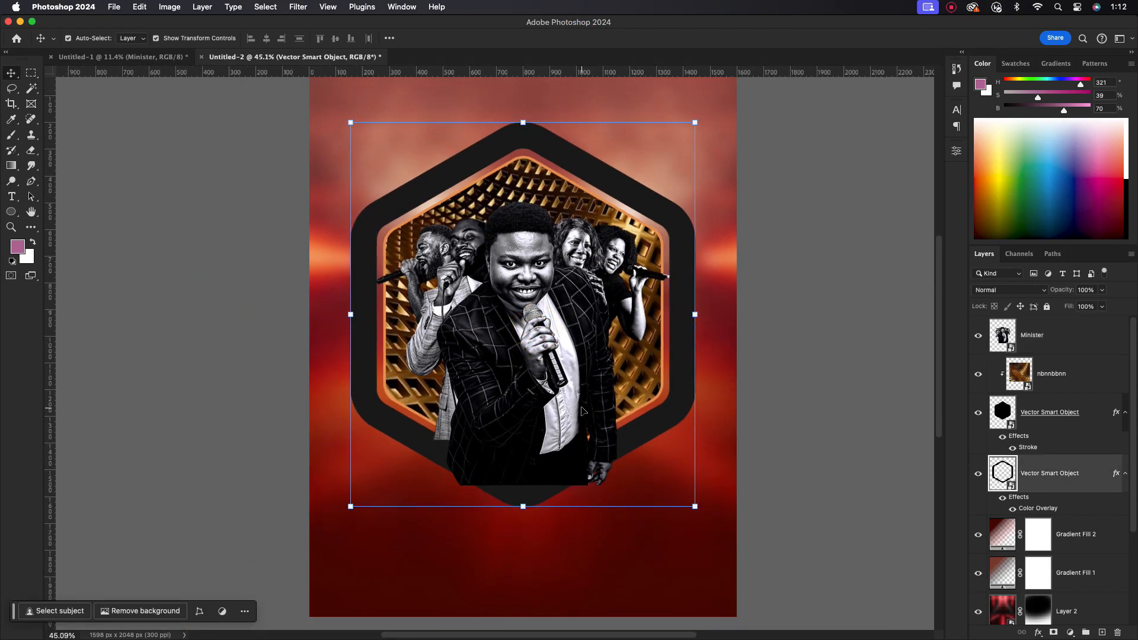
pyautogui.scroll(5, 565, 366)
pyautogui.scroll(-1, 552, 347)
pyautogui.scroll(-2, 544, 308)
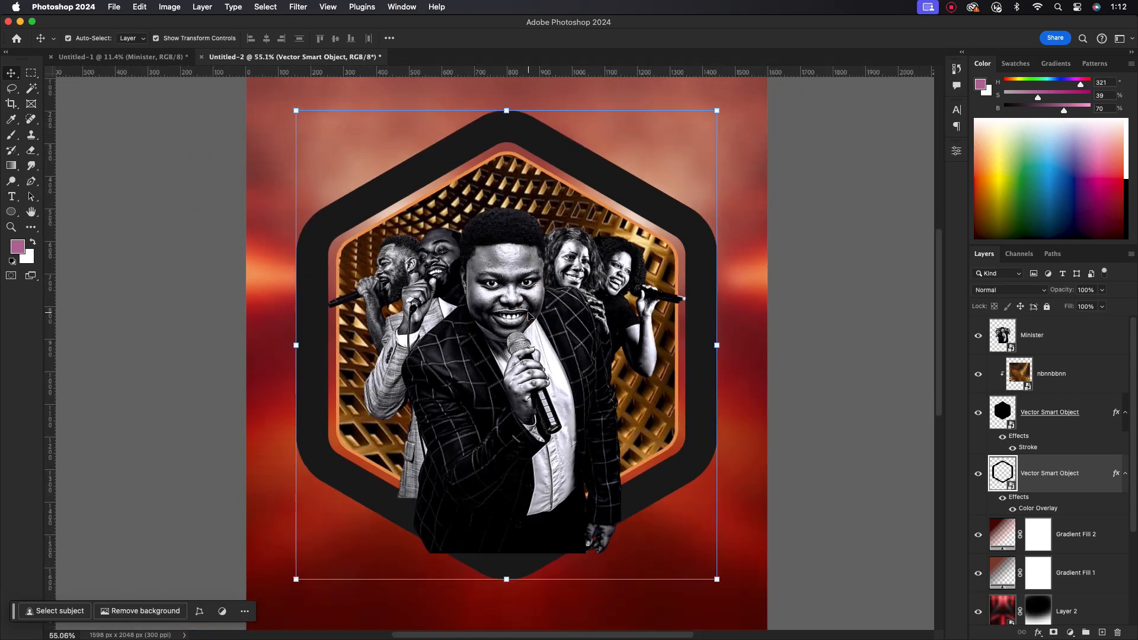
pyautogui.scroll(-1, 530, 317)
pyautogui.click(781, 309)
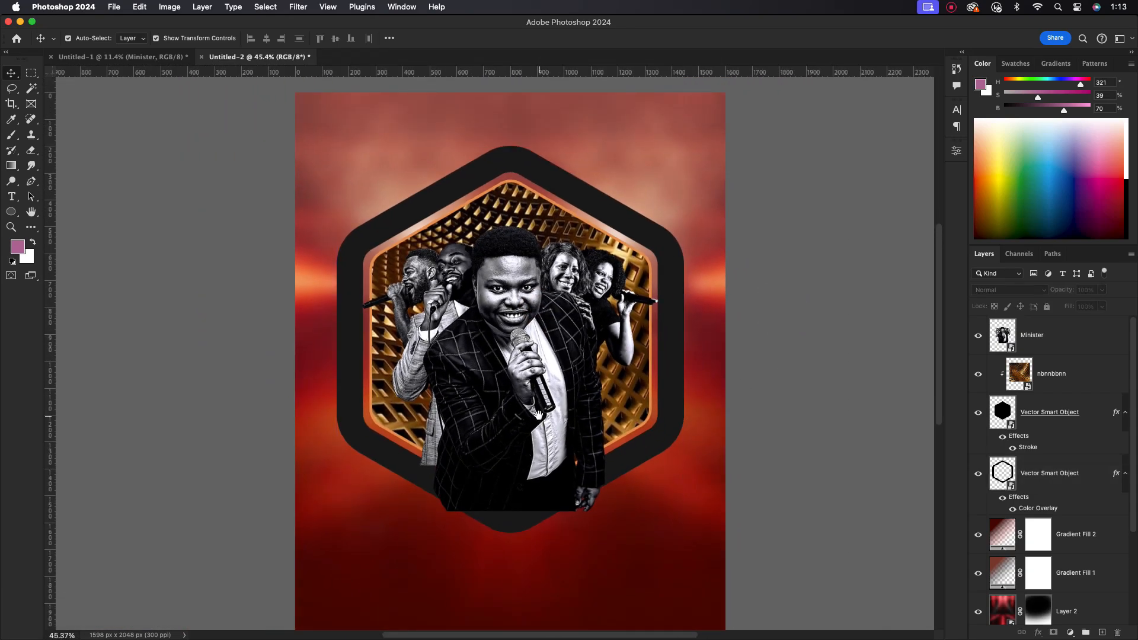
# - Draw a black circle about 652 px wide over the lower part of the poster
pyautogui.moveTo(548, 481); pyautogui.dragTo(539, 417)
pyautogui.click(12, 212)
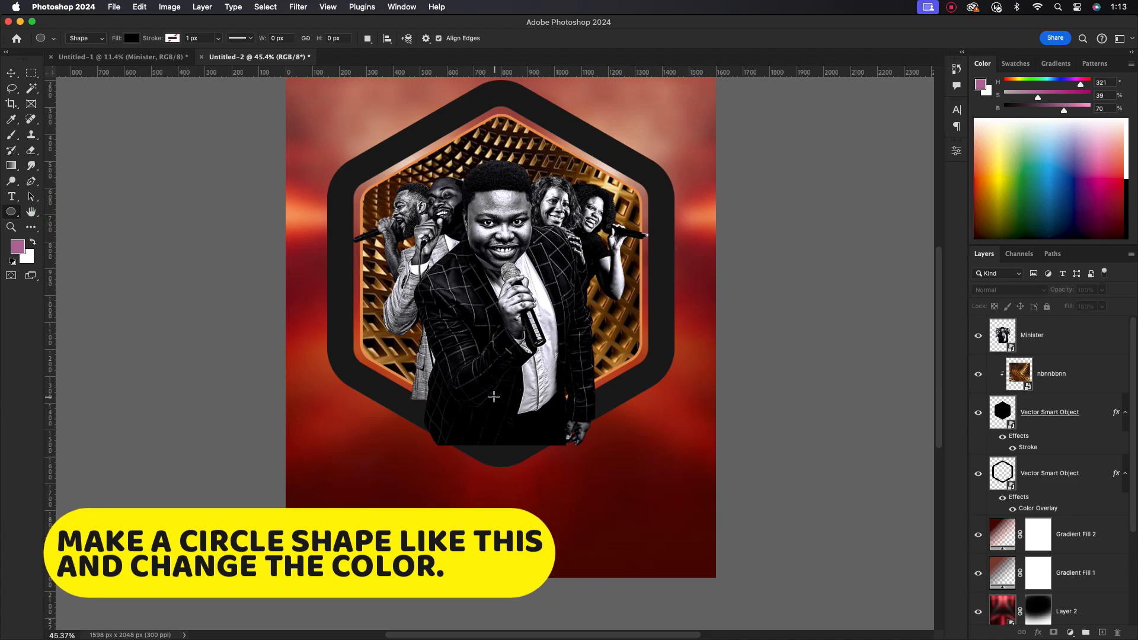
pyautogui.moveTo(588, 535); pyautogui.dragTo(668, 564)
pyautogui.click(10, 72)
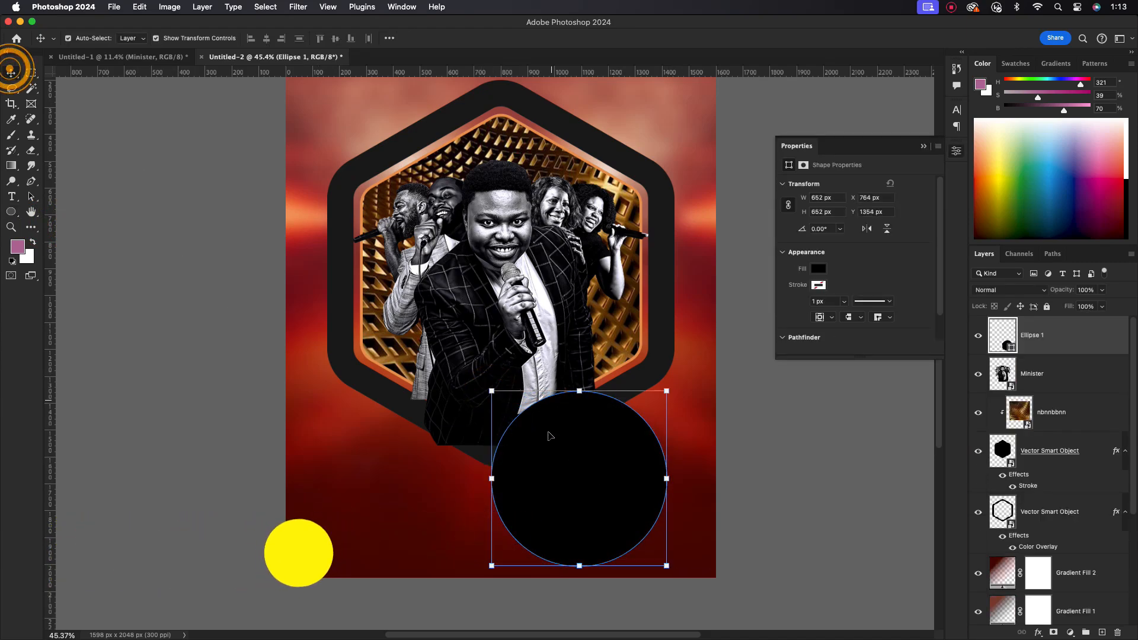
# - Enlarge the circle to about 778 px and center it over the lower part of the hexagon
pyautogui.moveTo(582, 465); pyautogui.dragTo(504, 409)
pyautogui.moveTo(589, 419); pyautogui.dragTo(606, 419)
pyautogui.moveTo(525, 411); pyautogui.dragTo(500, 391)
pyautogui.click(602, 39)
# - Add a Gradient Overlay to the circle and set the gradient's first colour stop to bright orange
pyautogui.doubleClick(523, 392)
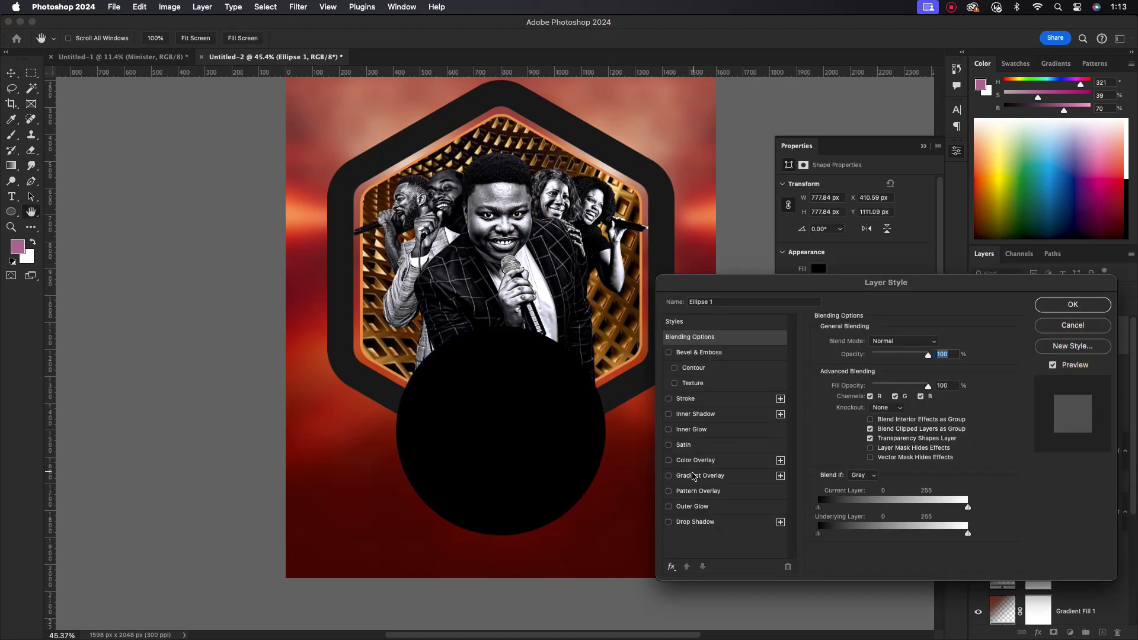
pyautogui.click(694, 475)
pyautogui.click(854, 369)
pyautogui.moveTo(593, 199); pyautogui.dragTo(708, 216)
pyautogui.doubleClick(646, 419)
pyautogui.moveTo(875, 433); pyautogui.dragTo(874, 445)
pyautogui.moveTo(853, 326); pyautogui.dragTo(865, 303)
pyautogui.click(991, 301)
# - Set the end colour stop of the circle's gradient to dark red
pyautogui.doubleClick(876, 419)
pyautogui.click(860, 393)
pyautogui.moveTo(851, 340); pyautogui.dragTo(863, 371)
pyautogui.click(977, 300)
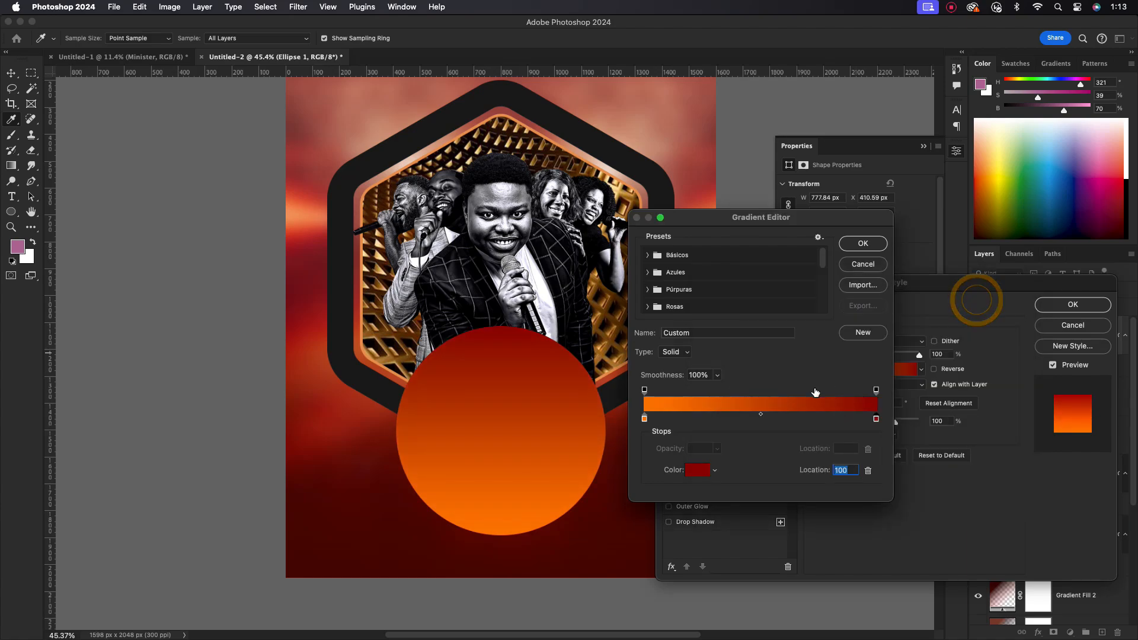
# - Change the gradient's first stop to a darker burnt orange, about d05104, and accept the circle's layer style
pyautogui.doubleClick(645, 419)
pyautogui.moveTo(875, 446); pyautogui.dragTo(875, 448)
pyautogui.moveTo(856, 333); pyautogui.dragTo(866, 331)
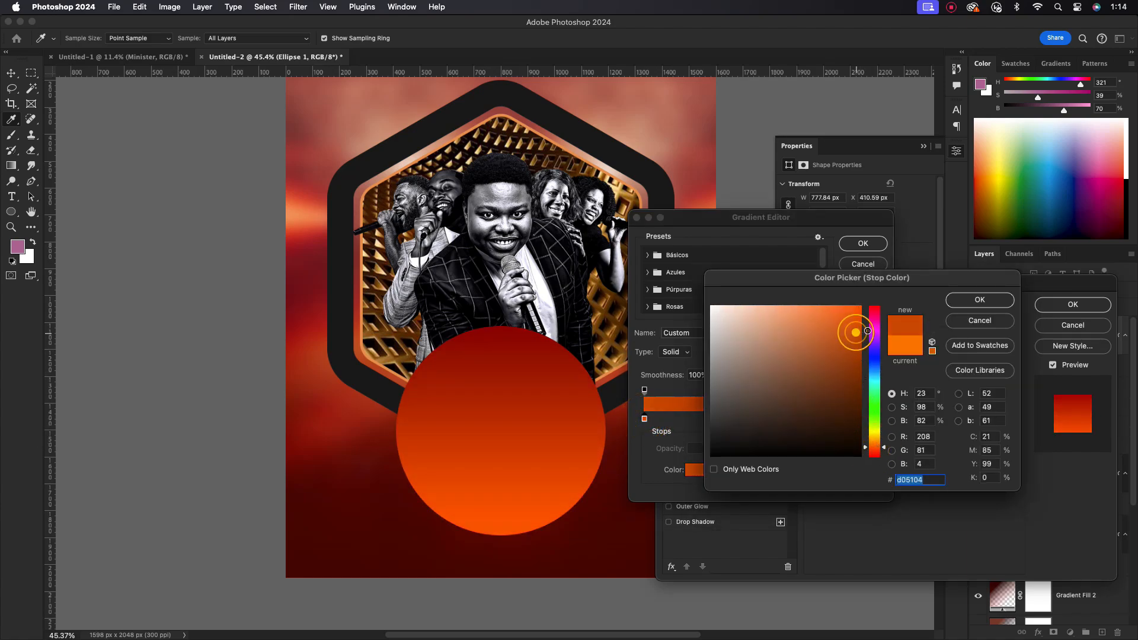
pyautogui.click(980, 300)
pyautogui.click(863, 244)
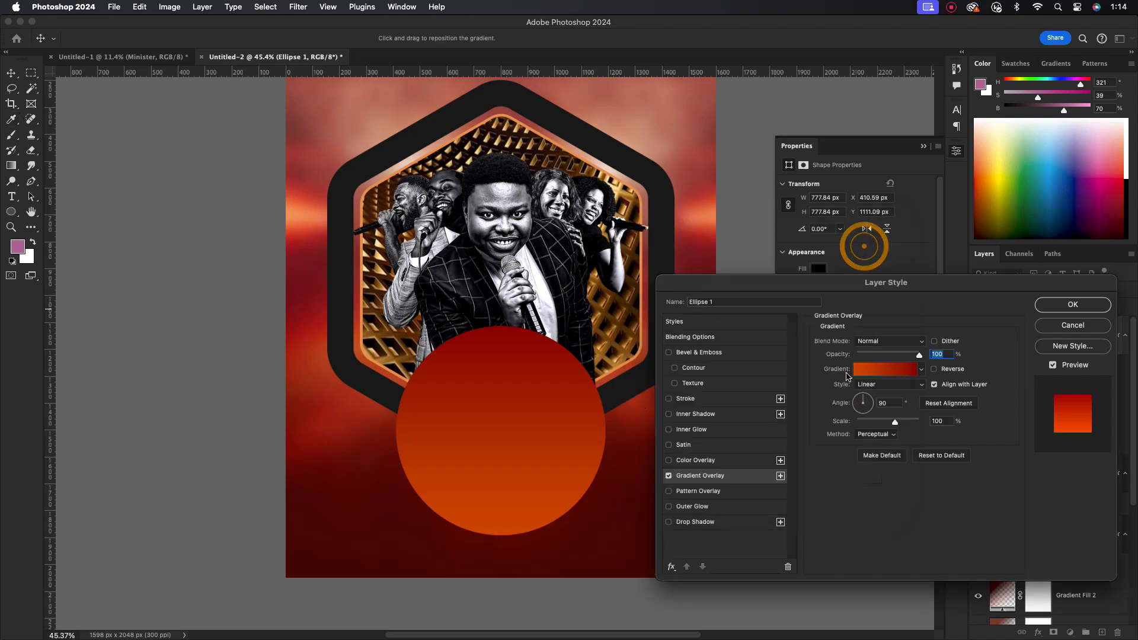
pyautogui.press('Return')
# - Reverse the circle's gradient overlay and nudge the circle slightly up and to the right
pyautogui.doubleClick(1095, 344)
pyautogui.click(700, 475)
pyautogui.click(934, 369)
pyautogui.click(1078, 310)
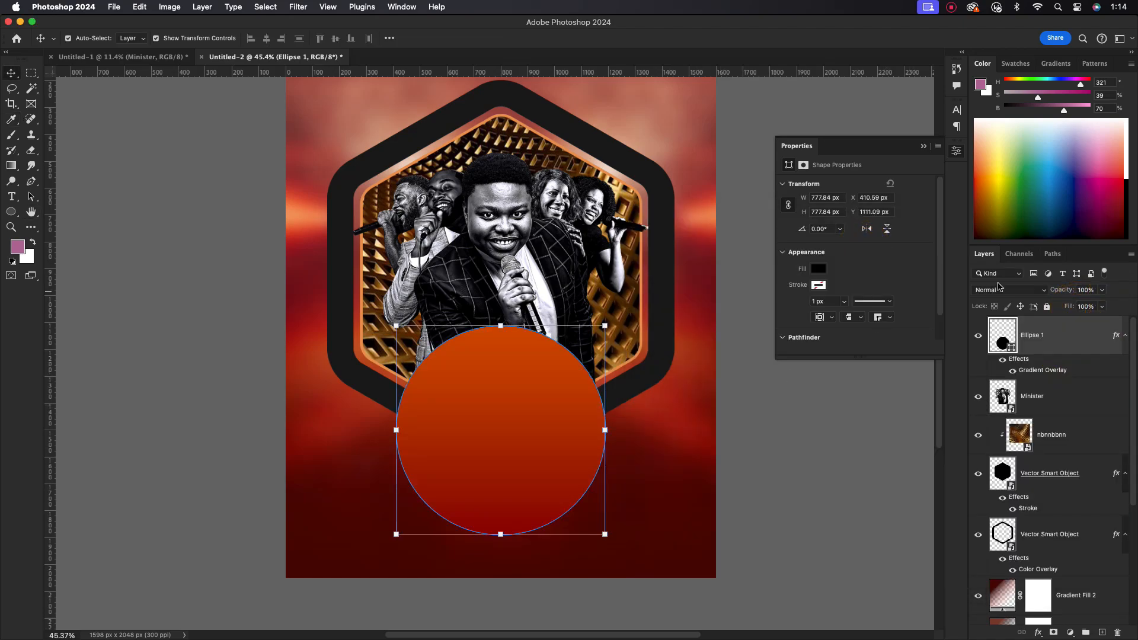
pyautogui.moveTo(531, 437); pyautogui.dragTo(538, 429)
# - Bring the orange light image from Untitled-1 in above the Minister layer and scale it down to about 2531 × 1686 px
pyautogui.click(1061, 391)
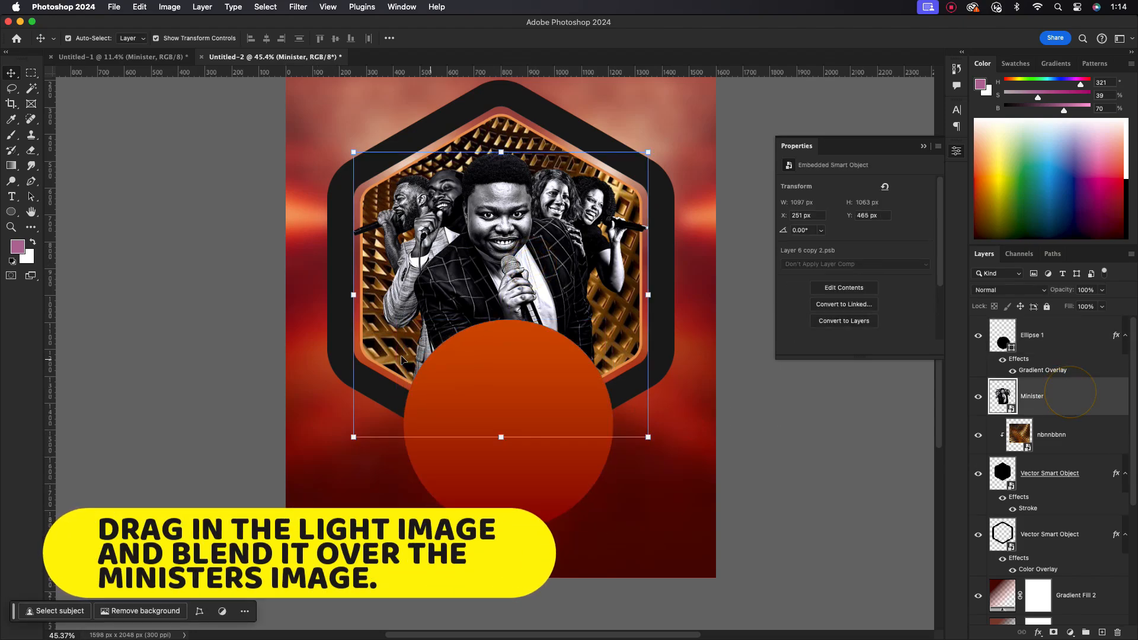
pyautogui.click(125, 57)
pyautogui.moveTo(374, 529); pyautogui.dragTo(509, 320)
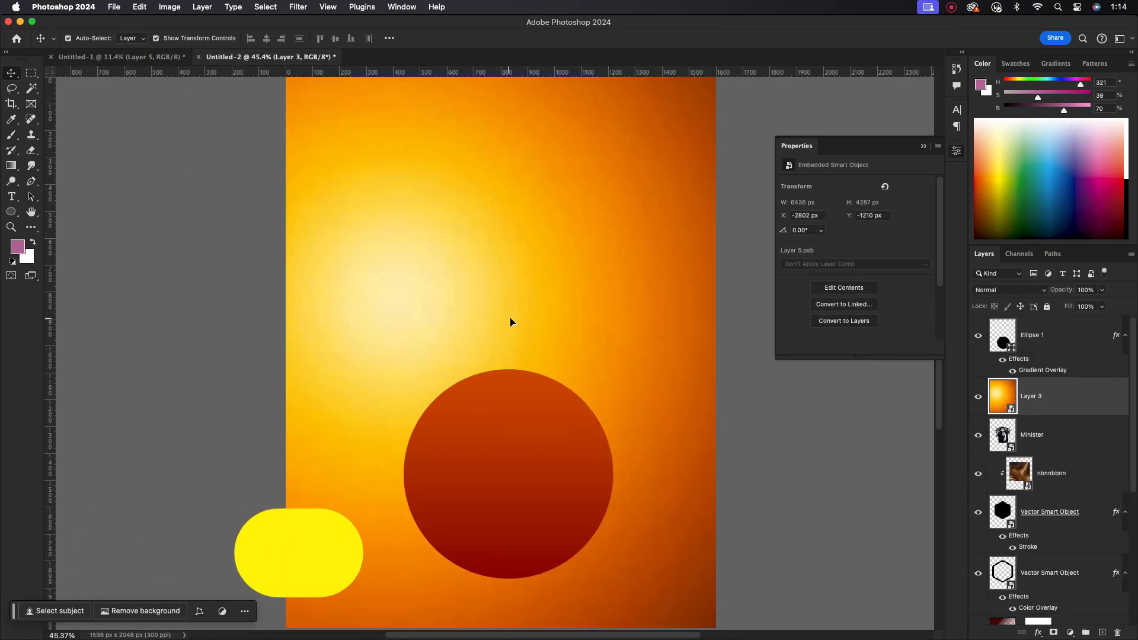
pyautogui.press('super+t')
pyautogui.scroll(-10, 562, 332)
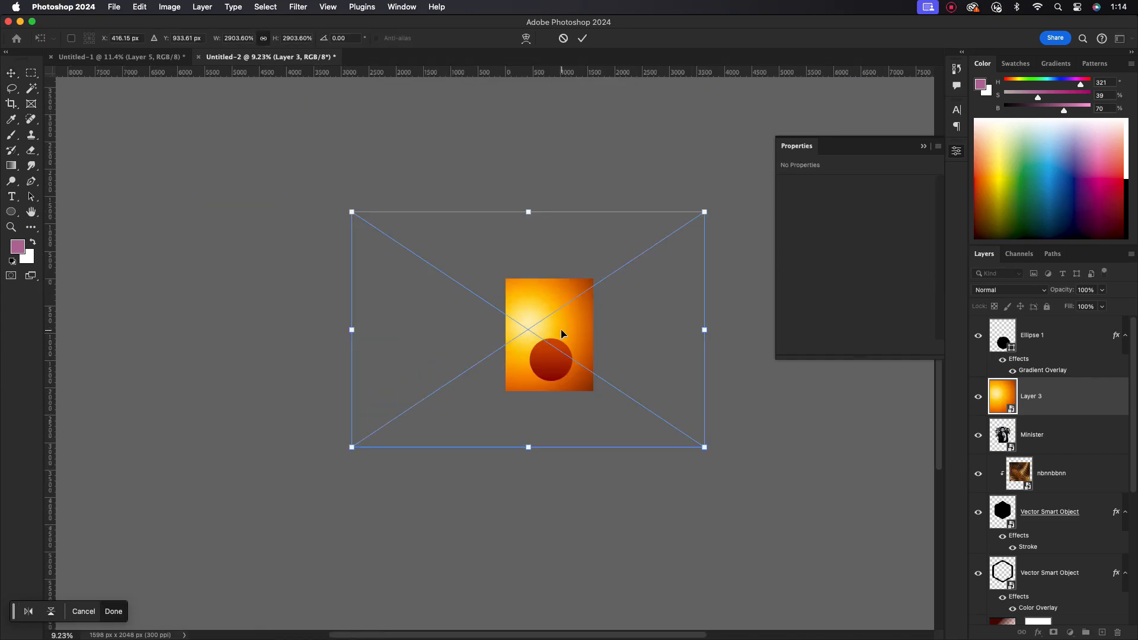
pyautogui.moveTo(705, 330); pyautogui.dragTo(597, 330)
pyautogui.click(583, 38)
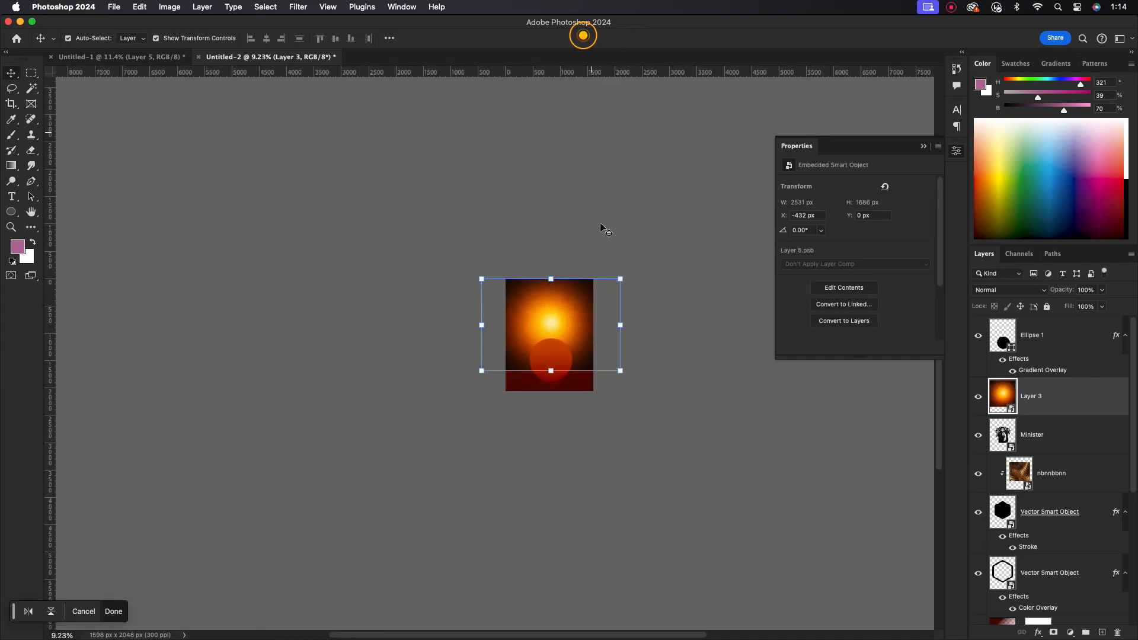
# - Set the light layer's blend mode to Screen and clip it to the Minister layer
pyautogui.press('super+0')
pyautogui.click(1035, 290)
pyautogui.click(988, 407)
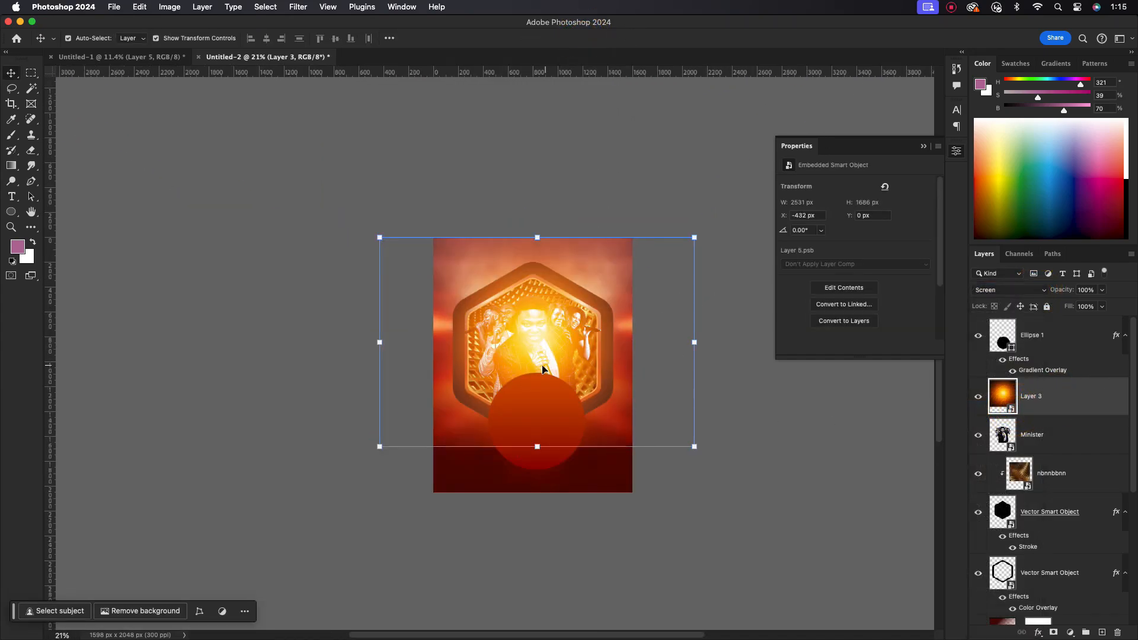
pyautogui.press('super+0')
pyautogui.keyDown('alt'); pyautogui.click(1059, 415); pyautogui.keyUp('alt')
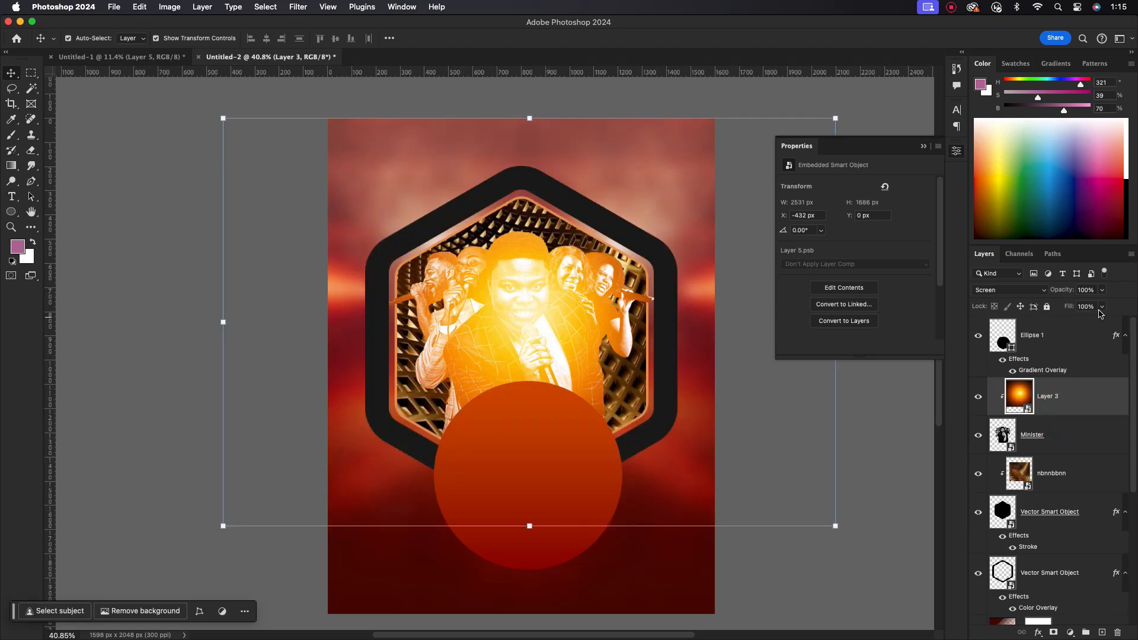
# - Lower the light layer's opacity to 34%
pyautogui.moveTo(1102, 305); pyautogui.dragTo(1066, 308)
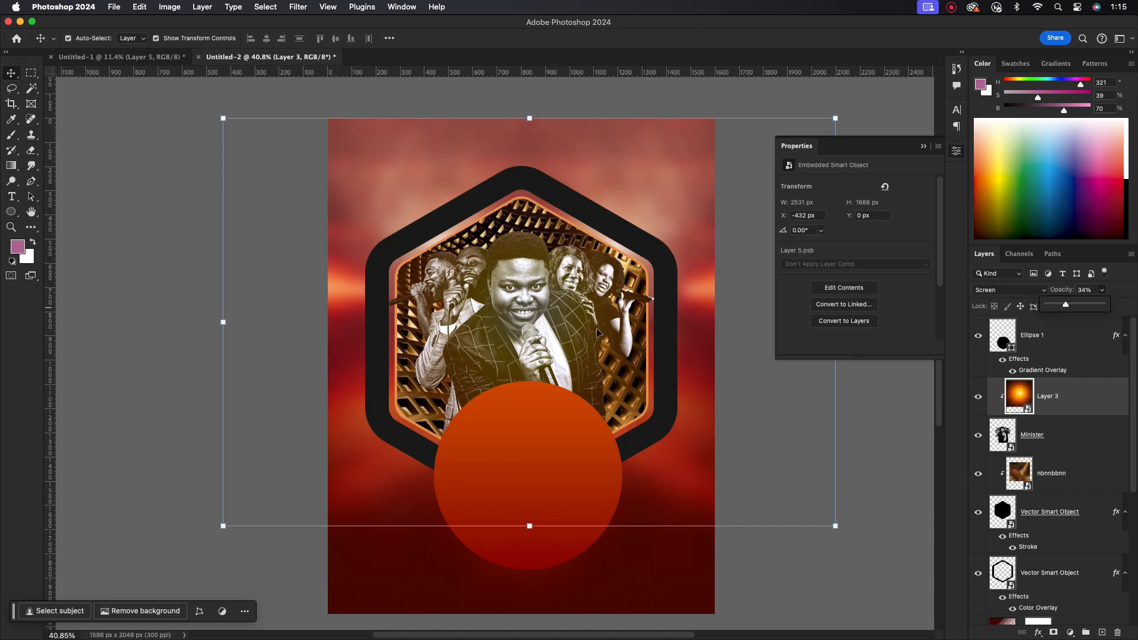
pyautogui.scroll(5, 555, 296)
pyautogui.scroll(-2, 555, 293)
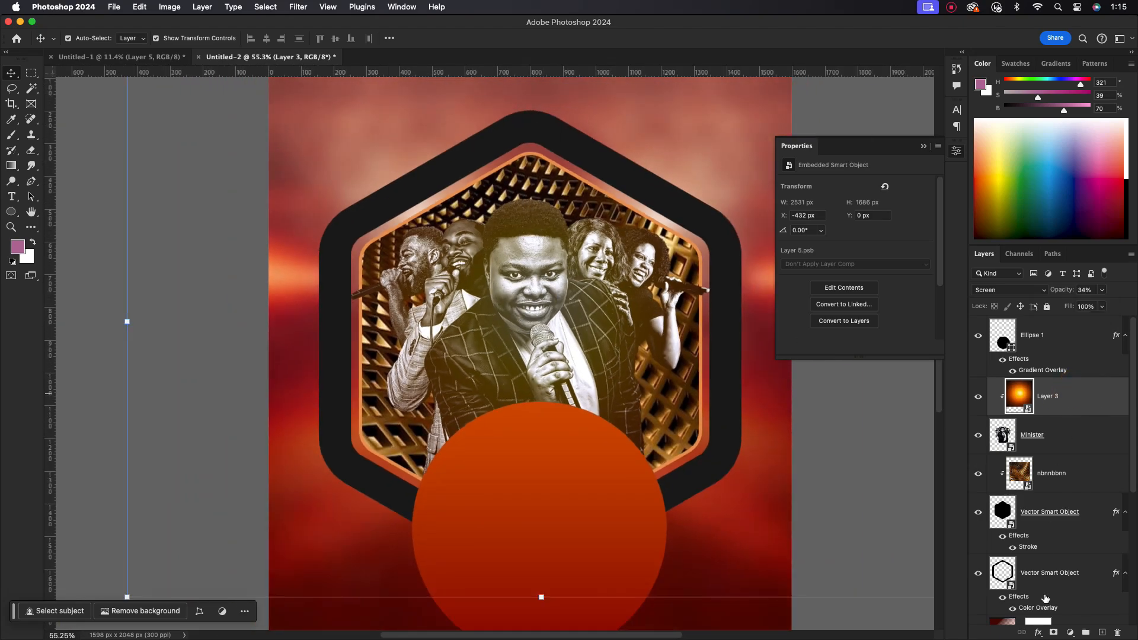
# - Add a layer mask to the light layer and brush the glow off the singers' heads at 18% flow
pyautogui.click(1053, 633)
pyautogui.click(1055, 401)
pyautogui.click(11, 136)
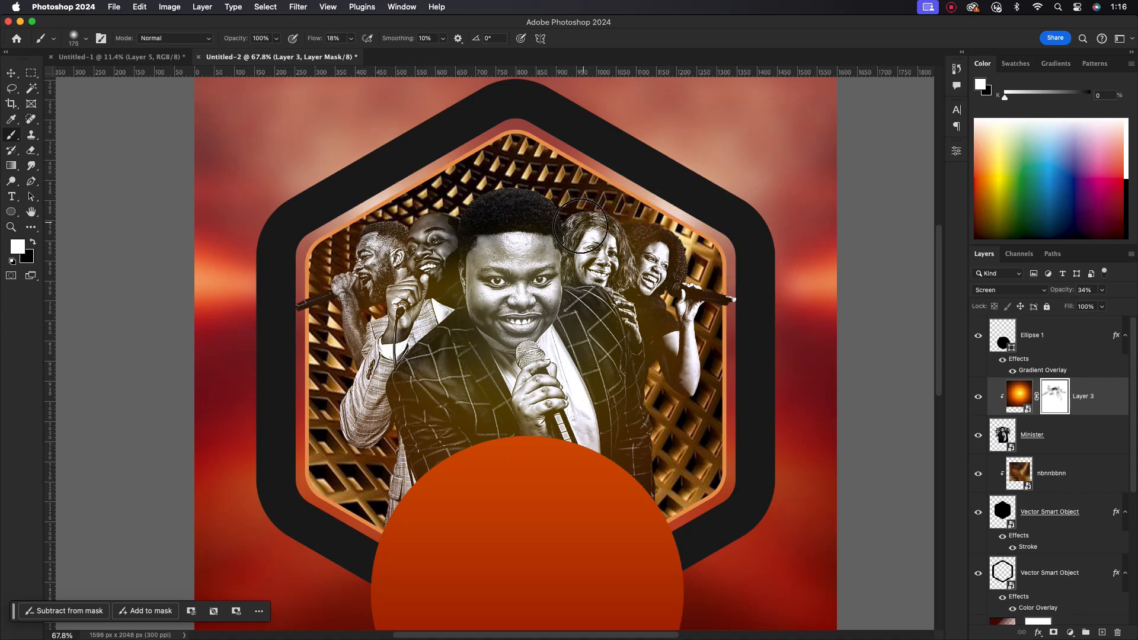
pyautogui.scroll(-2, 538, 355)
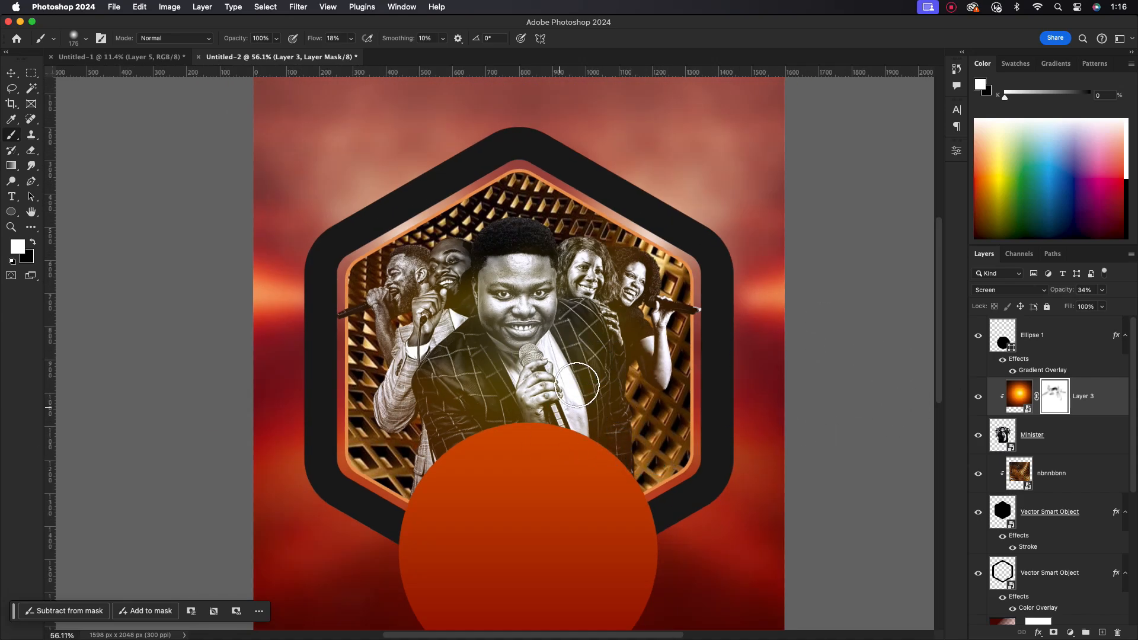
pyautogui.click(10, 75)
pyautogui.scroll(-5, 563, 314)
pyautogui.scroll(8, 551, 313)
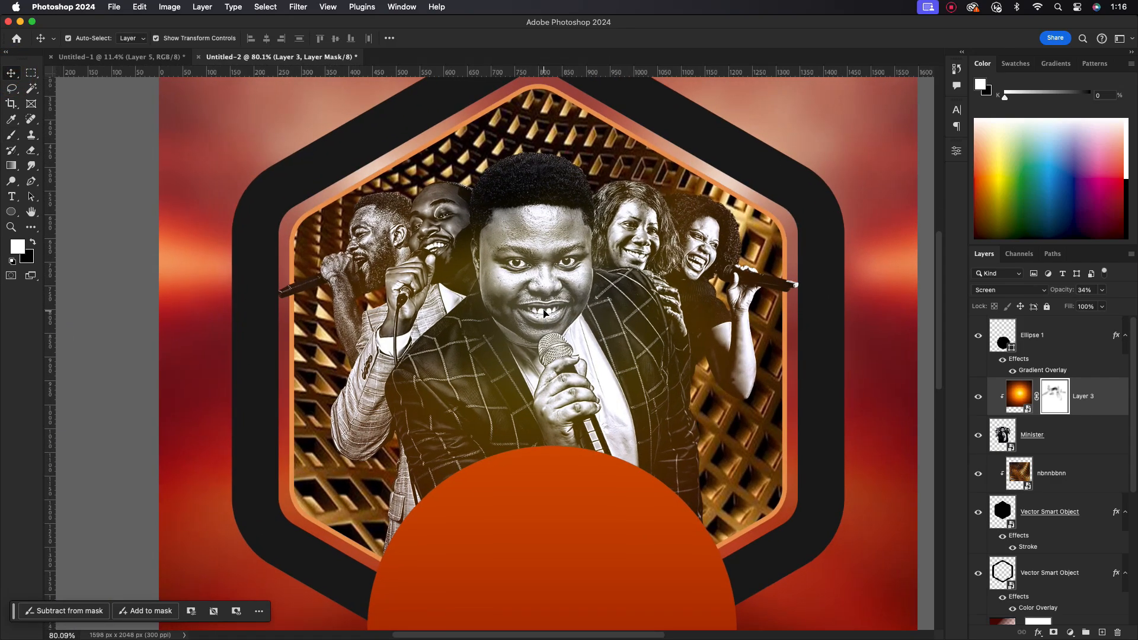
# - Reduce the masked light layer's opacity to 29%
pyautogui.press('super+2')
pyautogui.click(1104, 291)
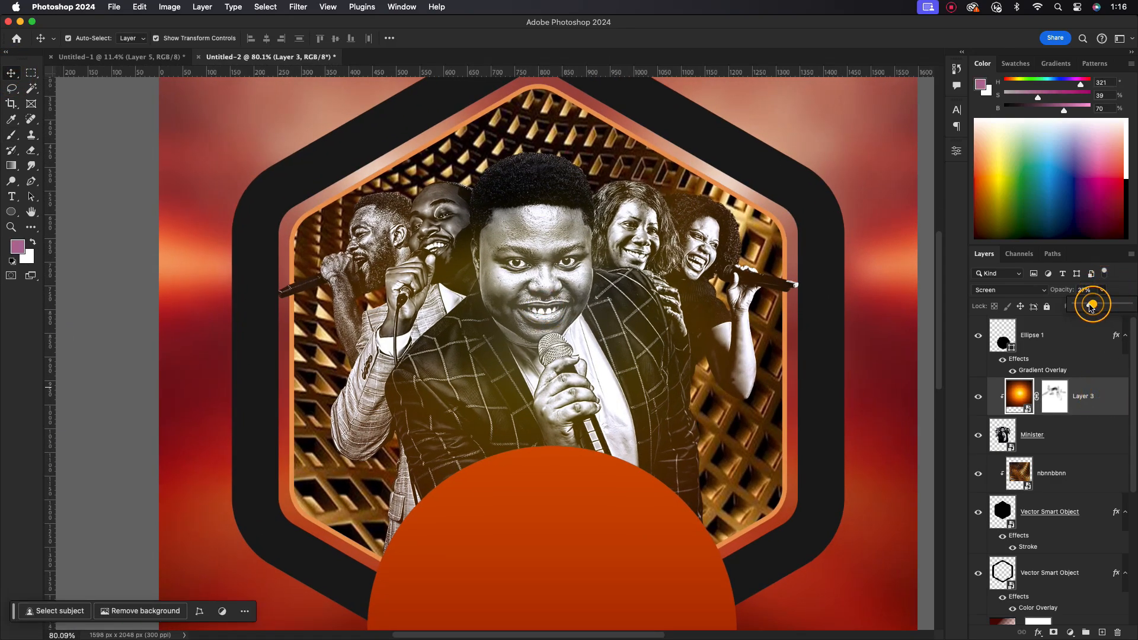
pyautogui.moveTo(1092, 306); pyautogui.dragTo(1087, 308)
pyautogui.click(1095, 399)
pyautogui.scroll(-3, 450, 436)
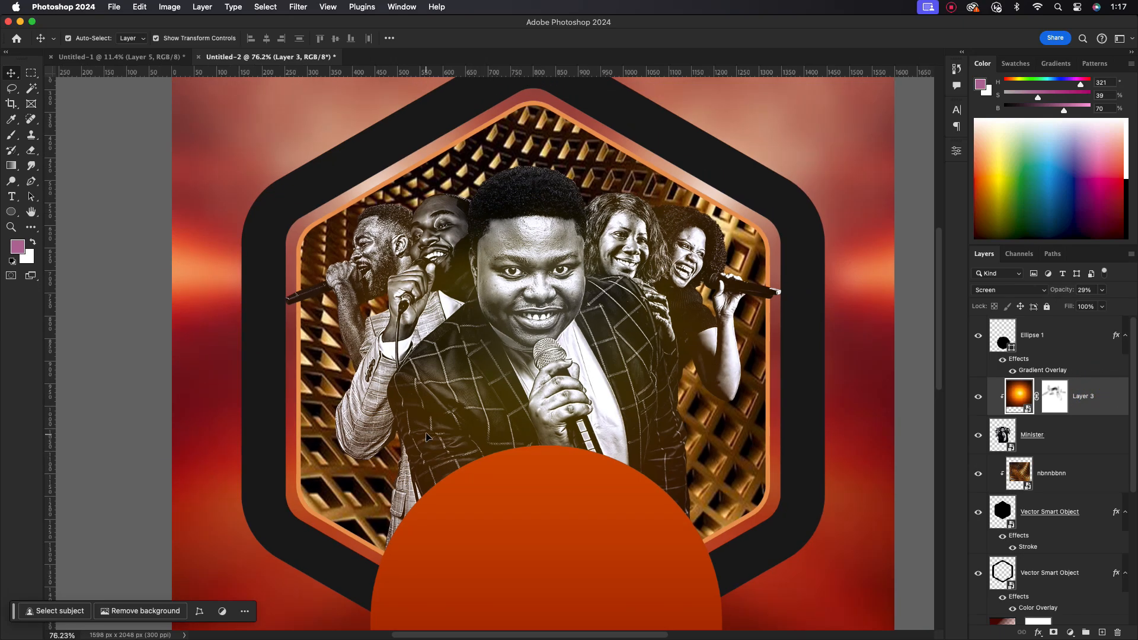
# - Center the gradient circle horizontally on the poster beneath the singers
pyautogui.click(488, 409)
pyautogui.scroll(-6, 519, 418)
pyautogui.click(812, 334)
pyautogui.scroll(2, 517, 511)
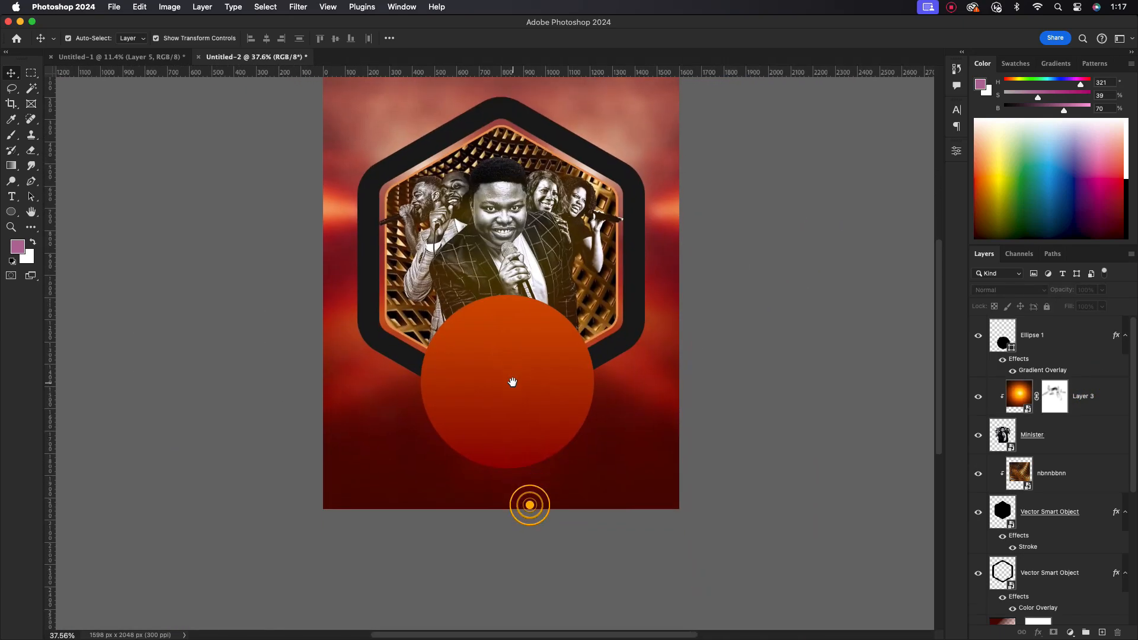
pyautogui.moveTo(511, 393); pyautogui.dragTo(517, 395)
pyautogui.scroll(-5, 1082, 457)
pyautogui.scroll(3, 1072, 418)
# - Select every layer from the hexagon outline up to the circle, enlarge them together to 110.55% and move them down
pyautogui.click(1072, 462)
pyautogui.click(1068, 506)
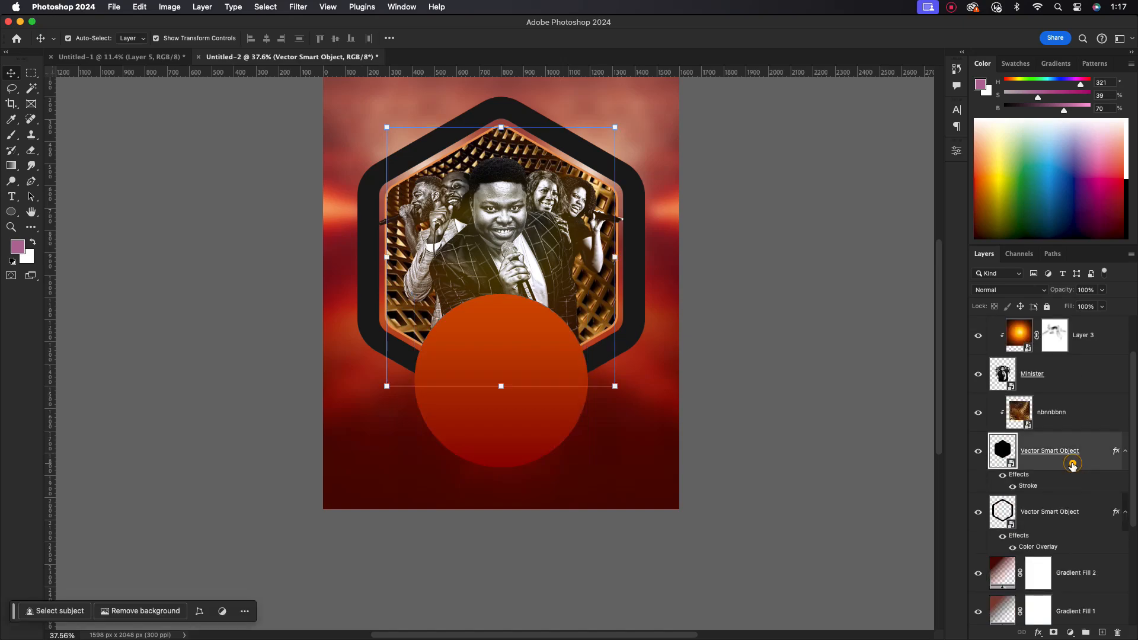
pyautogui.scroll(2, 1073, 427)
pyautogui.click(1067, 336)
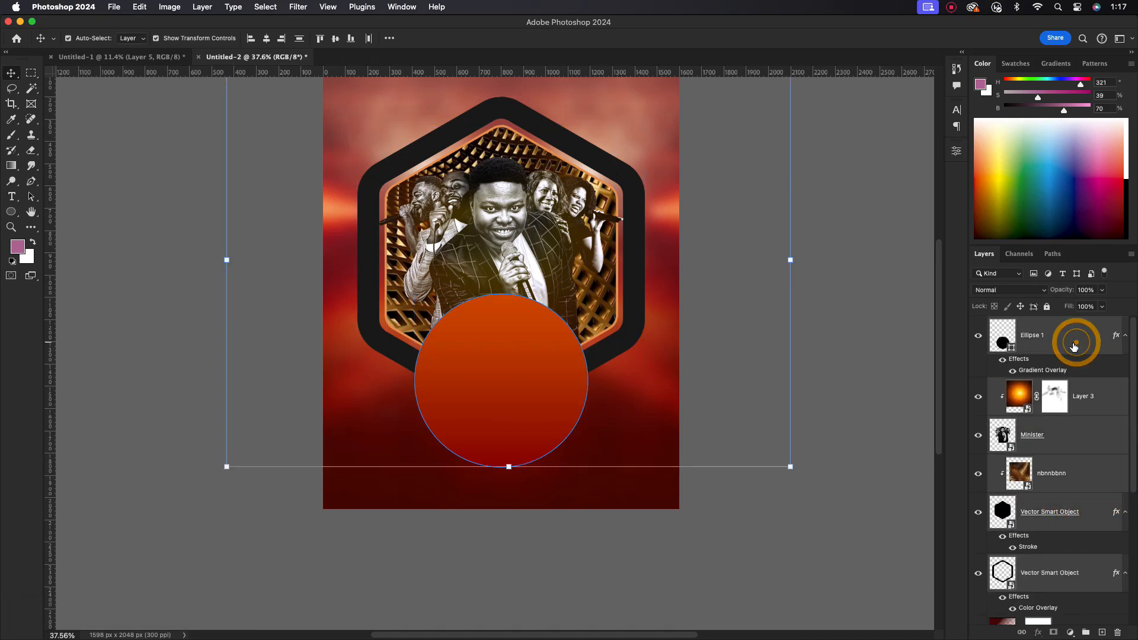
pyautogui.moveTo(787, 258); pyautogui.dragTo(820, 260)
pyautogui.moveTo(531, 377); pyautogui.dragTo(539, 357)
pyautogui.moveTo(522, 246); pyautogui.dragTo(528, 298)
pyautogui.moveTo(521, 416); pyautogui.dragTo(516, 424)
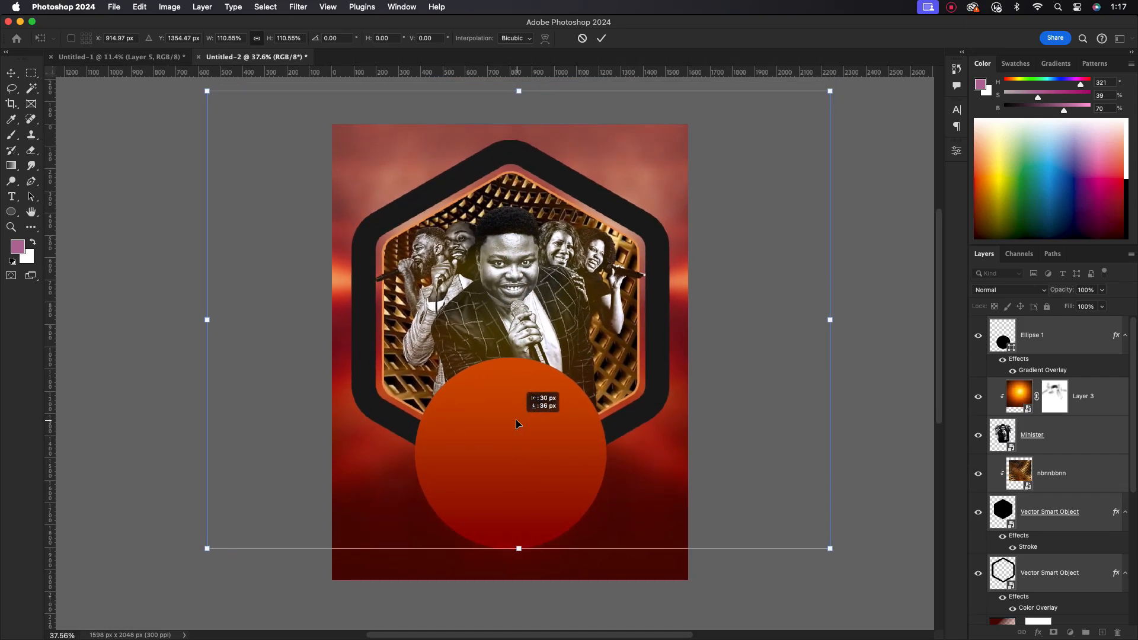
# - Reduce the selected artwork's scale to 100.72%, center it on the poster and commit the transform
pyautogui.moveTo(830, 324); pyautogui.dragTo(804, 326)
pyautogui.click(530, 438)
pyautogui.moveTo(521, 454); pyautogui.dragTo(522, 448)
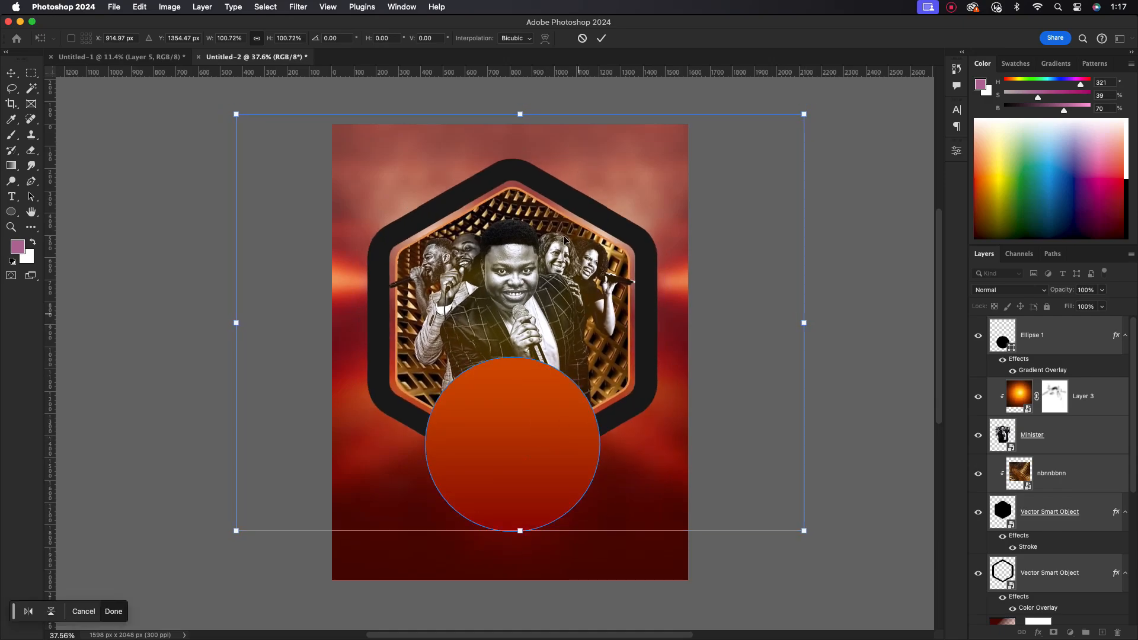
pyautogui.click(602, 38)
pyautogui.click(828, 546)
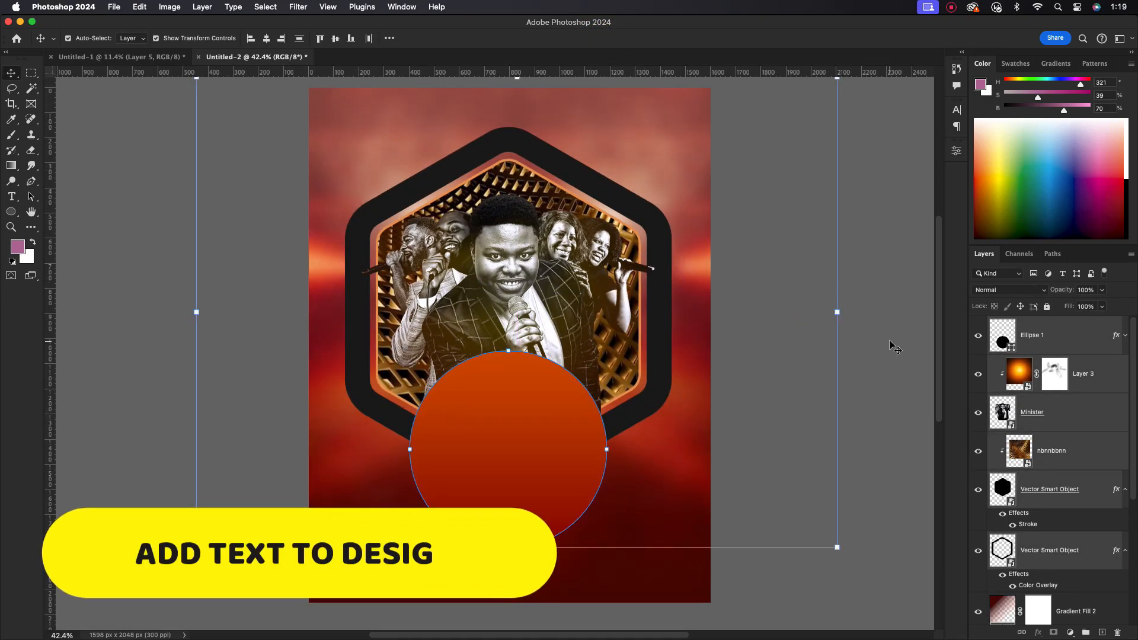
# - Add a white text layer reading EXPAND near the poster's upper-left corner, above the circle layer
pyautogui.click(891, 341)
pyautogui.click(1043, 335)
pyautogui.press('t')
pyautogui.click(334, 140)
pyautogui.write('EX')
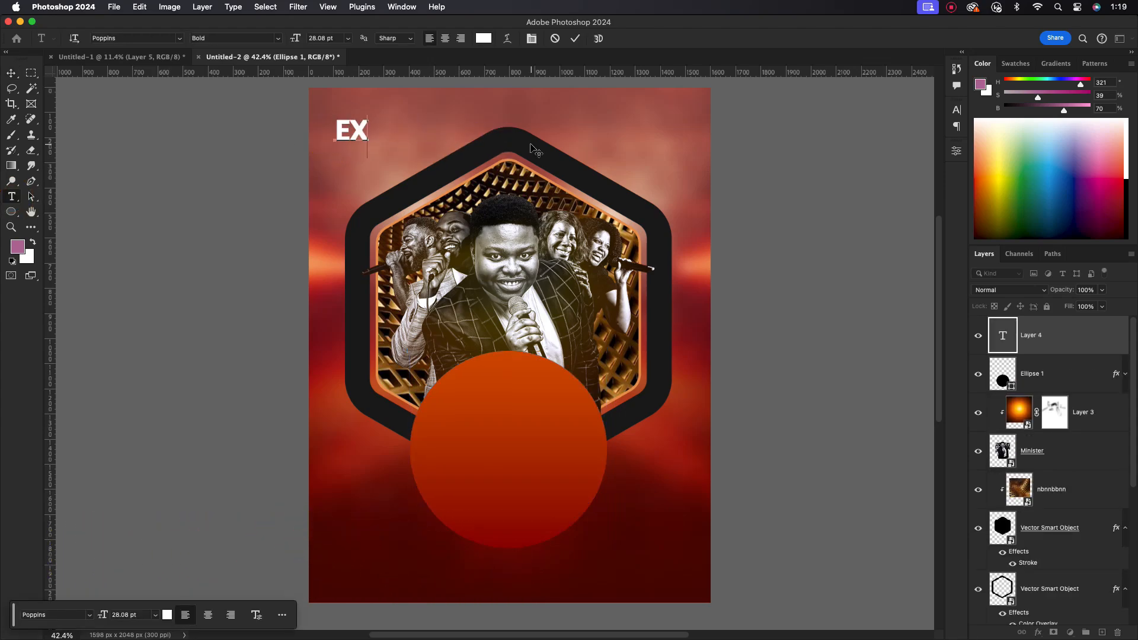
pyautogui.click(11, 72)
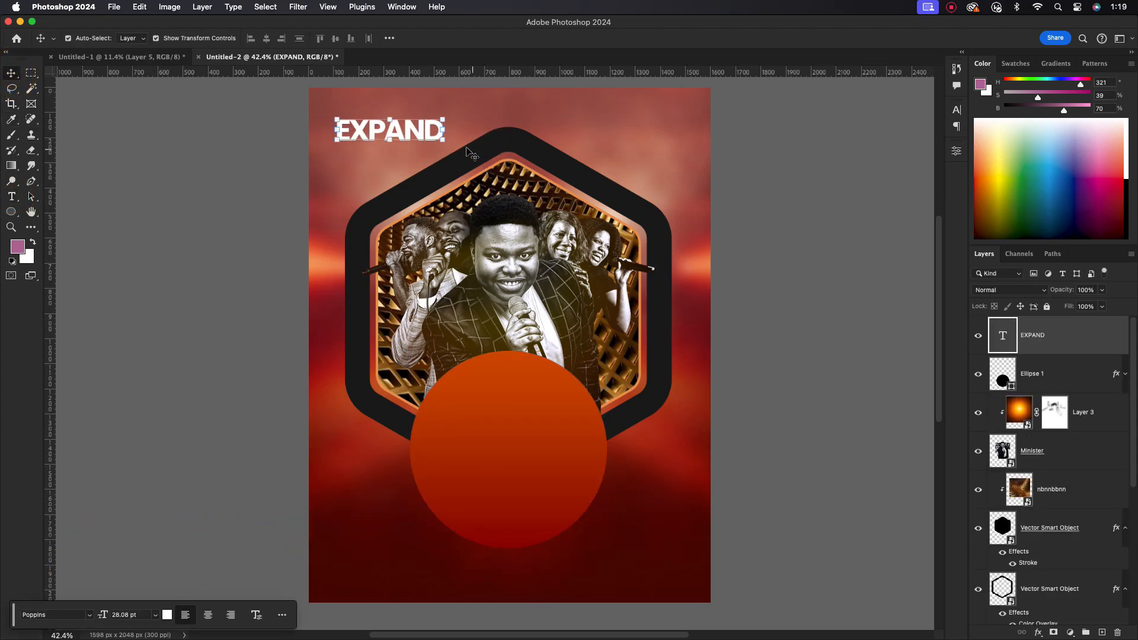
# - Set the EXPAND text's font to Bebas Neue Pro Bold
pyautogui.click(956, 110)
pyautogui.write('a')
pyautogui.click(870, 127)
pyautogui.write('beb')
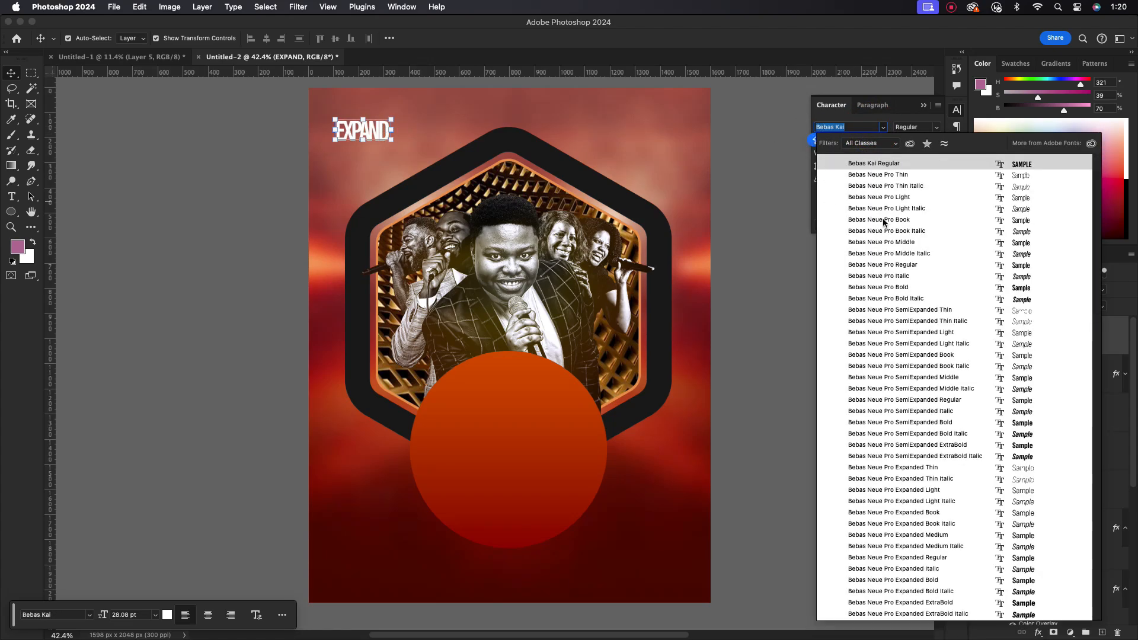
pyautogui.click(910, 287)
# - Enlarge the EXPAND text to 440.33%, place it over the gradient circle and commit the transform
pyautogui.moveTo(392, 130); pyautogui.dragTo(572, 130)
pyautogui.moveTo(498, 133); pyautogui.dragTo(628, 374)
pyautogui.moveTo(700, 372); pyautogui.dragTo(596, 430)
pyautogui.press('super+z')
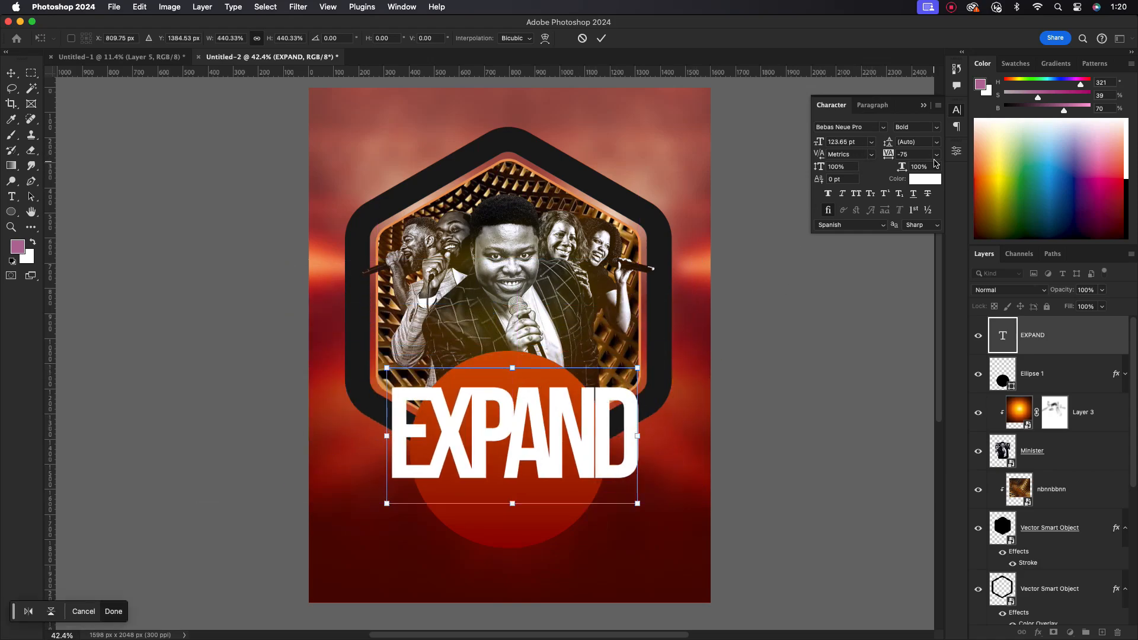
pyautogui.click(602, 38)
# - Set the EXPAND title's tracking to -50 and center it over the circle
pyautogui.click(937, 154)
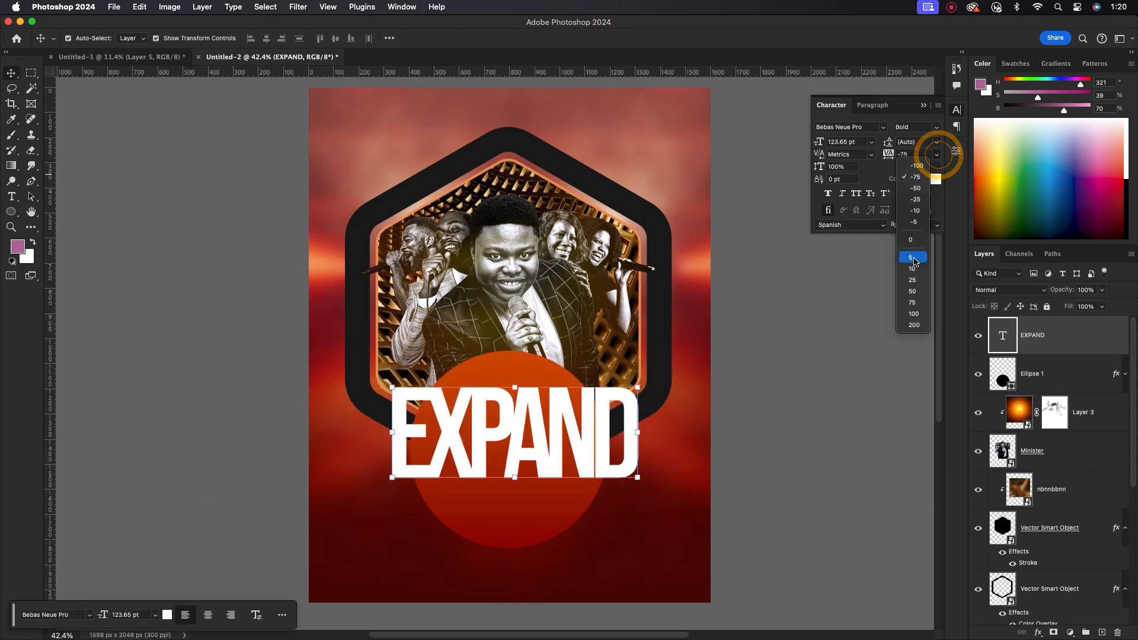
pyautogui.click(913, 259)
pyautogui.click(937, 155)
pyautogui.click(913, 174)
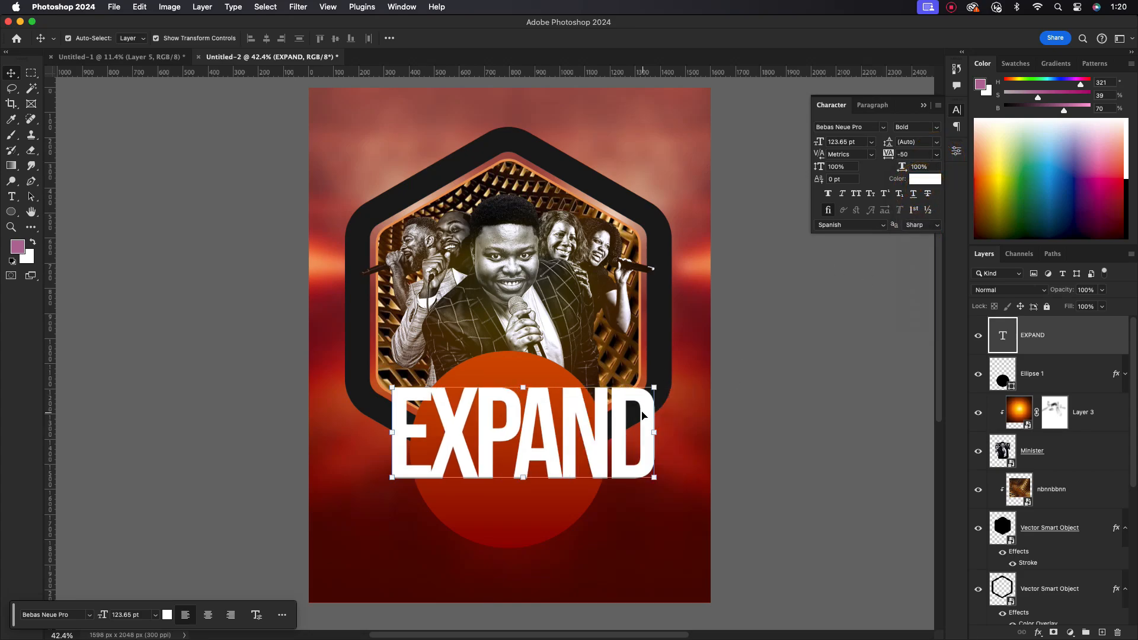
pyautogui.moveTo(579, 421)
pyautogui.mouseDown()
pyautogui.moveTo(564, 418)
pyautogui.moveTo(565, 439)
pyautogui.mouseUp()
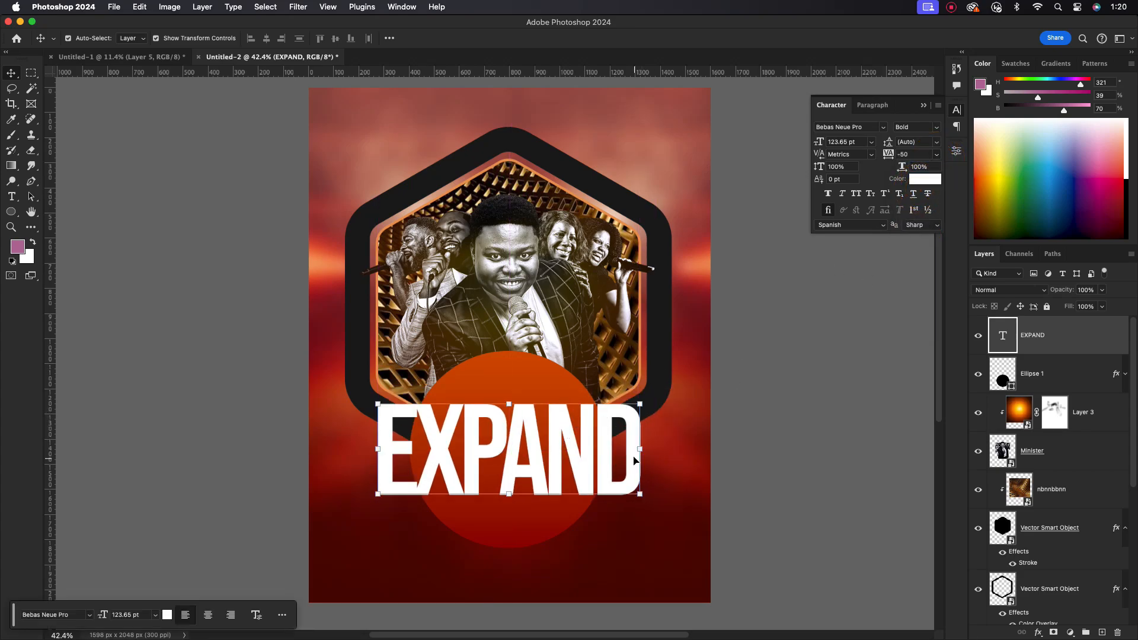
# - Skew the EXPAND title so it slants upward toward its right end and commit the transform
pyautogui.moveTo(641, 450); pyautogui.dragTo(595, 456)
pyautogui.click(601, 41)
pyautogui.click(764, 357)
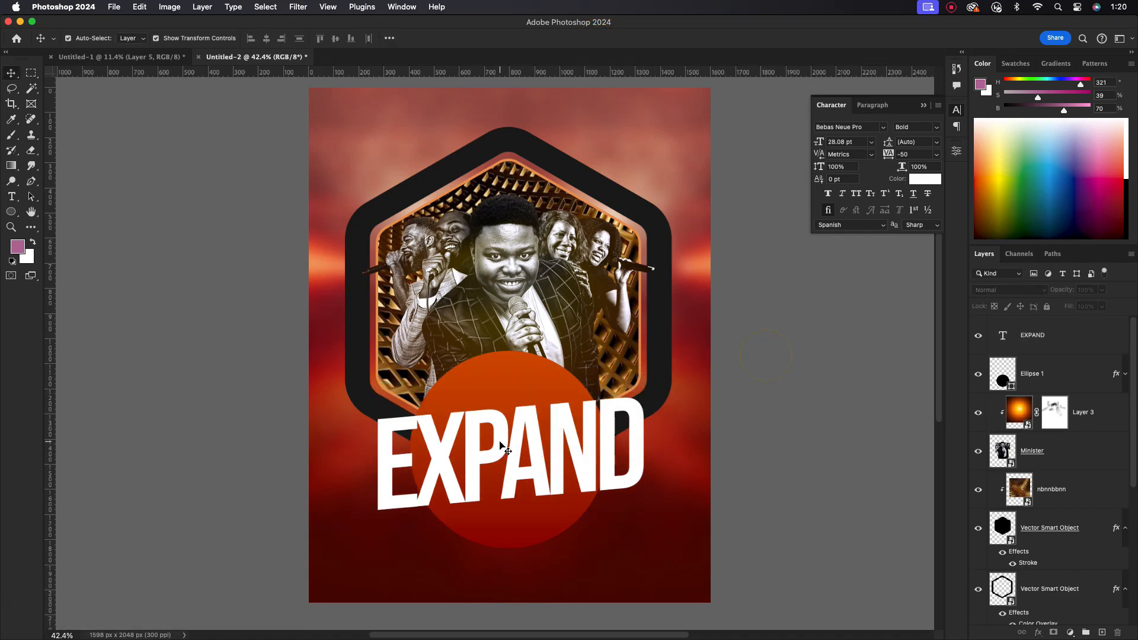
# - Add a text line reading THE KINDOM inside the circle and move it just above the EXPAND title
pyautogui.scroll(2, 533, 439)
pyautogui.press('t')
pyautogui.click(445, 367)
pyautogui.write('THE KINDOM')
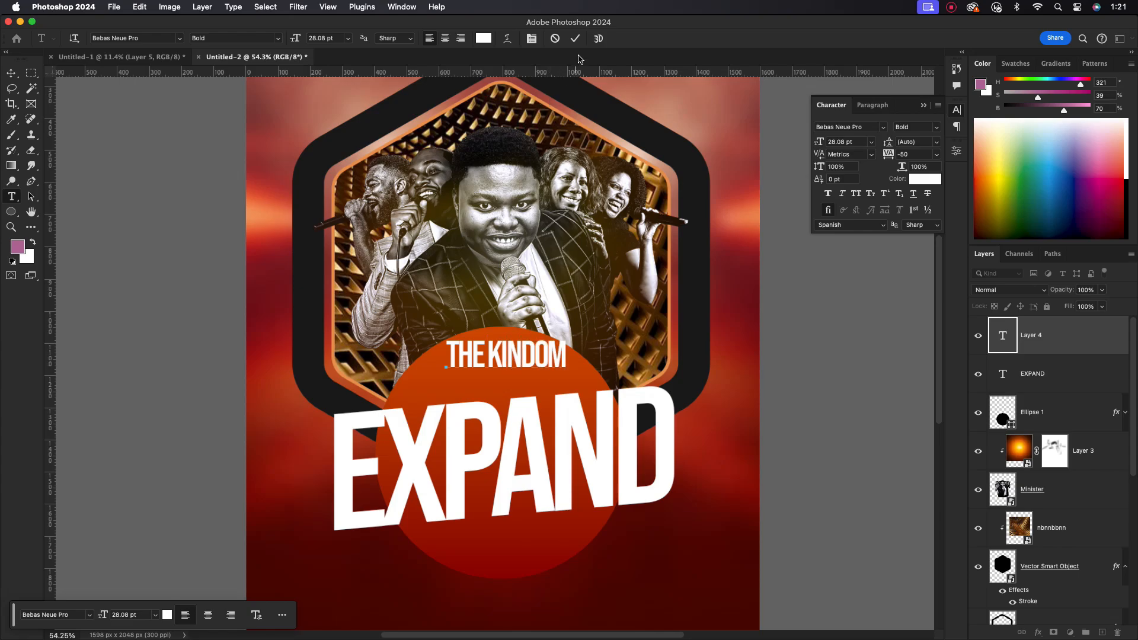
pyautogui.click(576, 38)
pyautogui.press('v')
pyautogui.moveTo(496, 354); pyautogui.dragTo(495, 379)
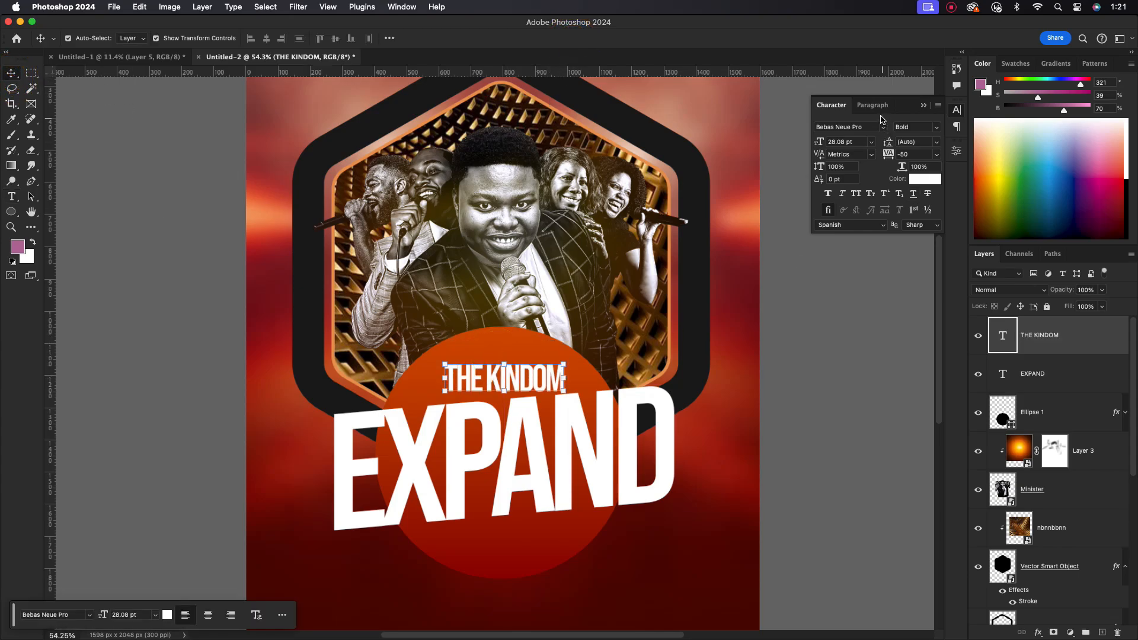
# - Set THE KINDOM to Poppins Medium, shrink it to 20.49 pt and slant it to match the title
pyautogui.click(857, 127)
pyautogui.write('Poppins')
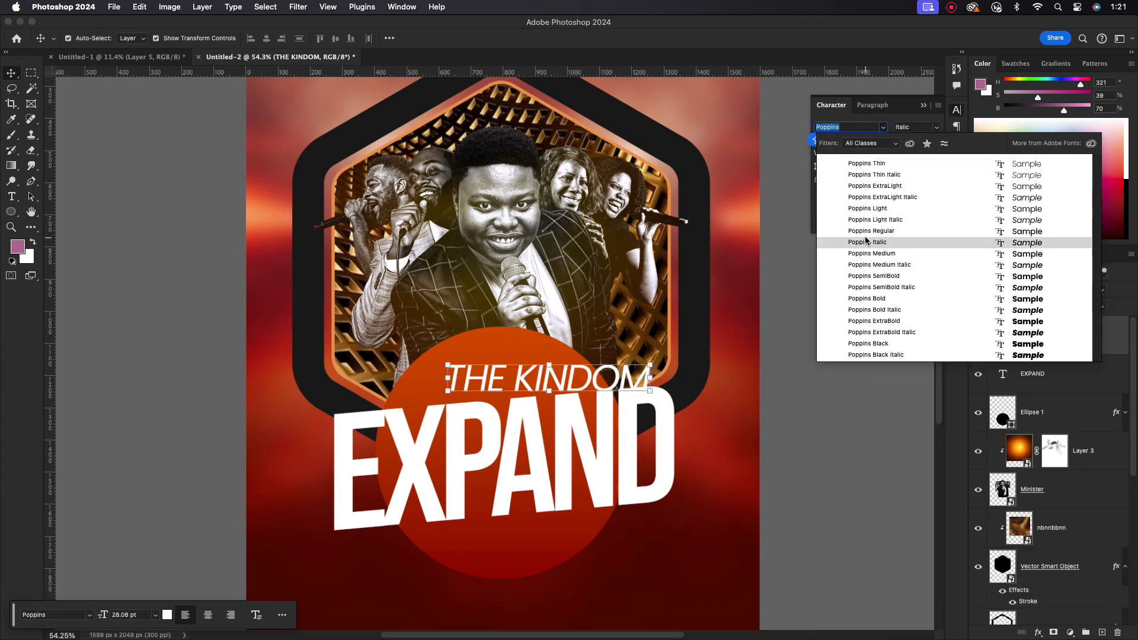
pyautogui.click(877, 254)
pyautogui.press('cmd+t')
pyautogui.moveTo(604, 385); pyautogui.dragTo(584, 380)
pyautogui.click(601, 38)
pyautogui.click(924, 178)
pyautogui.click(714, 442)
pyautogui.moveTo(724, 332); pyautogui.dragTo(707, 302)
pyautogui.click(970, 300)
pyautogui.scroll(-2, 593, 451)
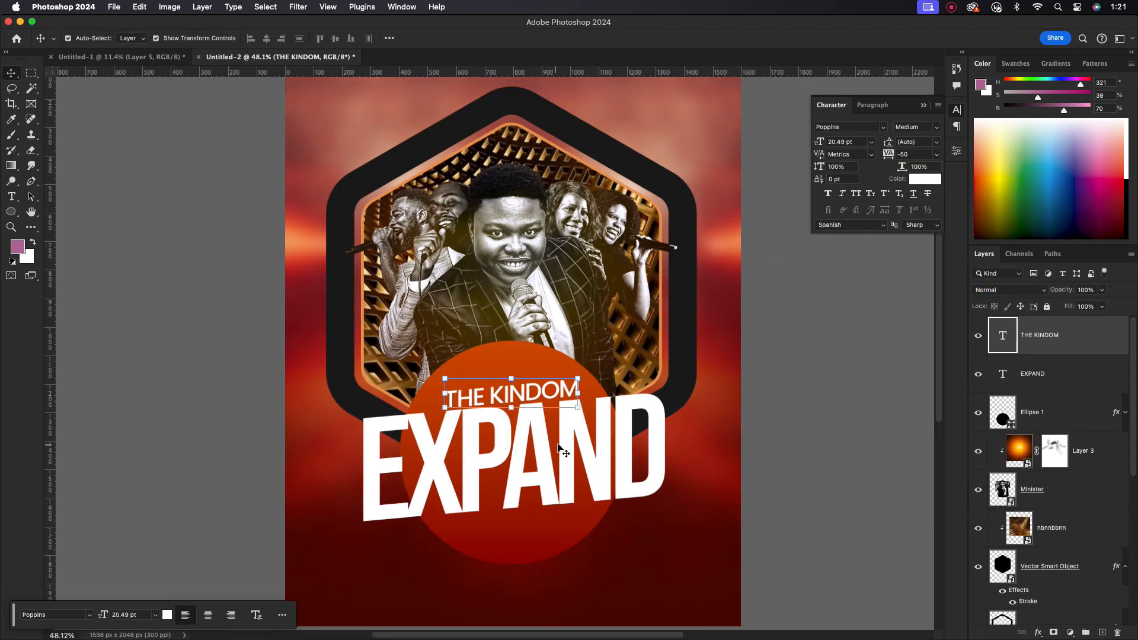
# - Duplicate THE KINDOM line below the EXPAND title and change the copy's text to CONFERENCE
pyautogui.click(568, 440)
pyautogui.click(508, 537)
pyautogui.click(537, 392)
pyautogui.moveTo(533, 391); pyautogui.dragTo(535, 531)
pyautogui.doubleClick(535, 535)
pyautogui.write('CONFERENCE')
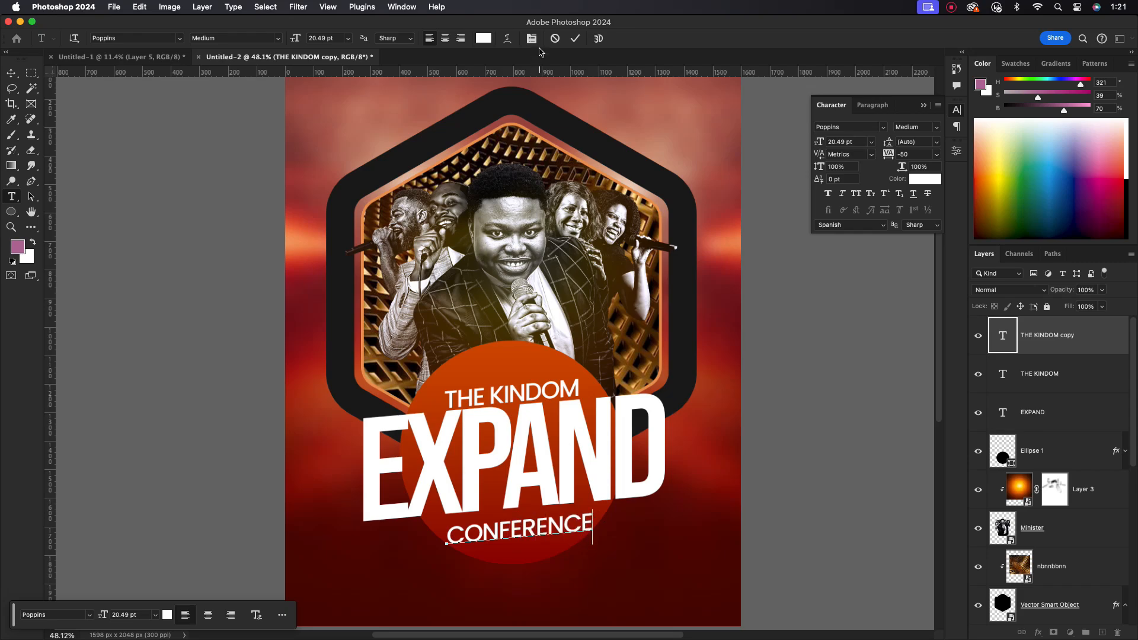
pyautogui.click(575, 38)
# - Move CONFERENCE up closer to the title and set its font weight to Bold
pyautogui.moveTo(504, 534); pyautogui.dragTo(507, 528)
pyautogui.click(907, 126)
pyautogui.click(904, 229)
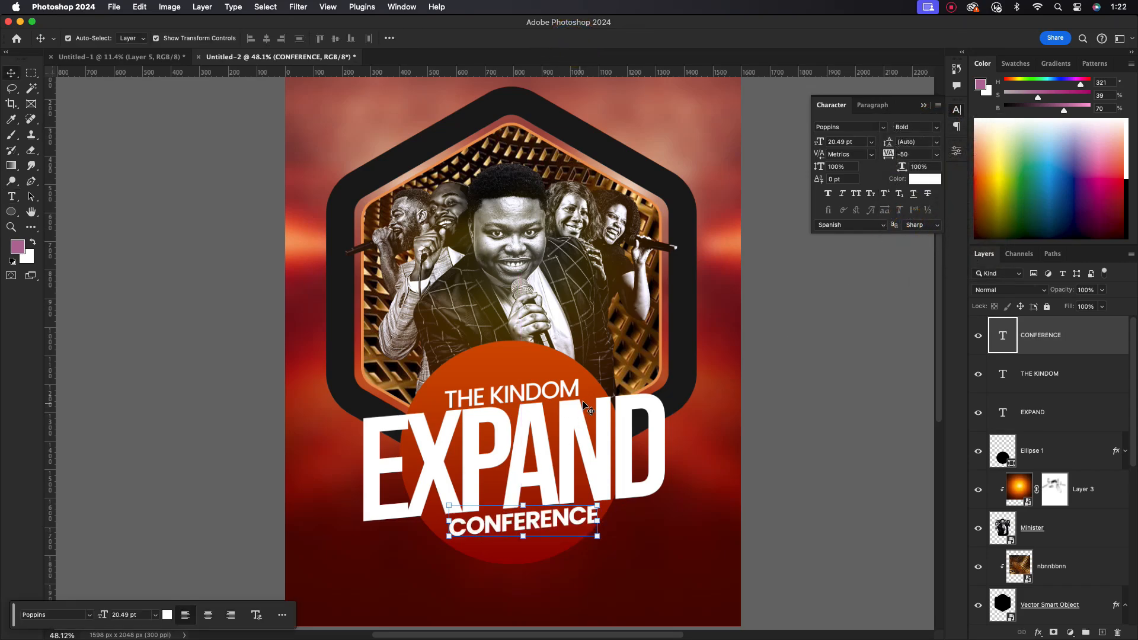
# - Shift THE KINDOM, EXPAND and CONFERENCE slightly to space and align the three lines over the circle
pyautogui.click(524, 397)
pyautogui.click(513, 450)
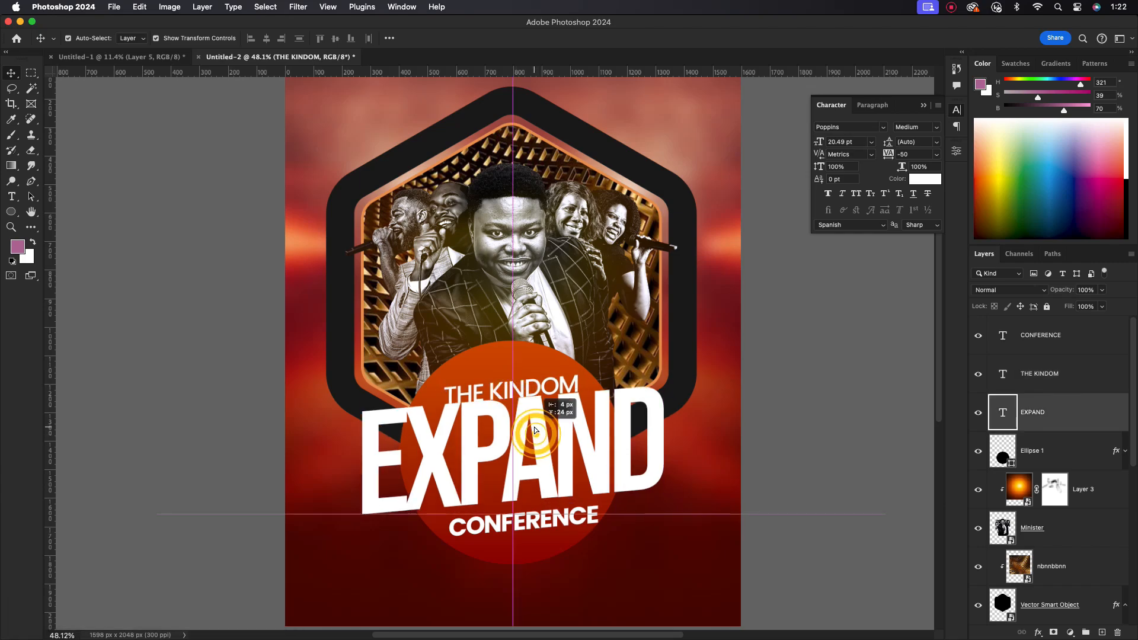
pyautogui.click(519, 528)
pyautogui.click(602, 39)
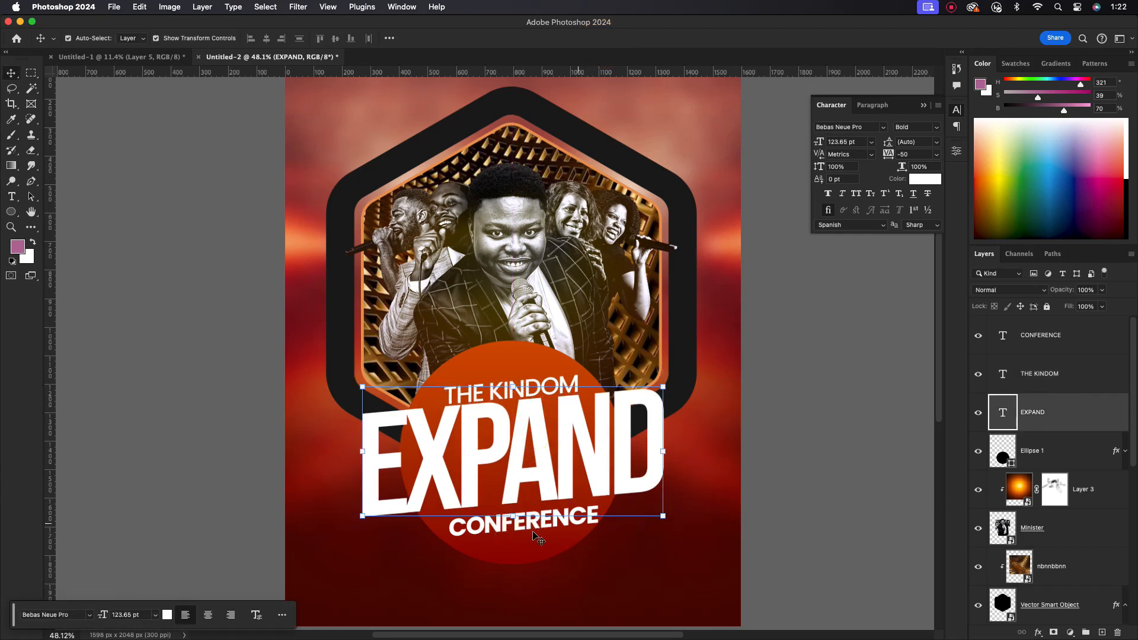
pyautogui.click(1038, 336)
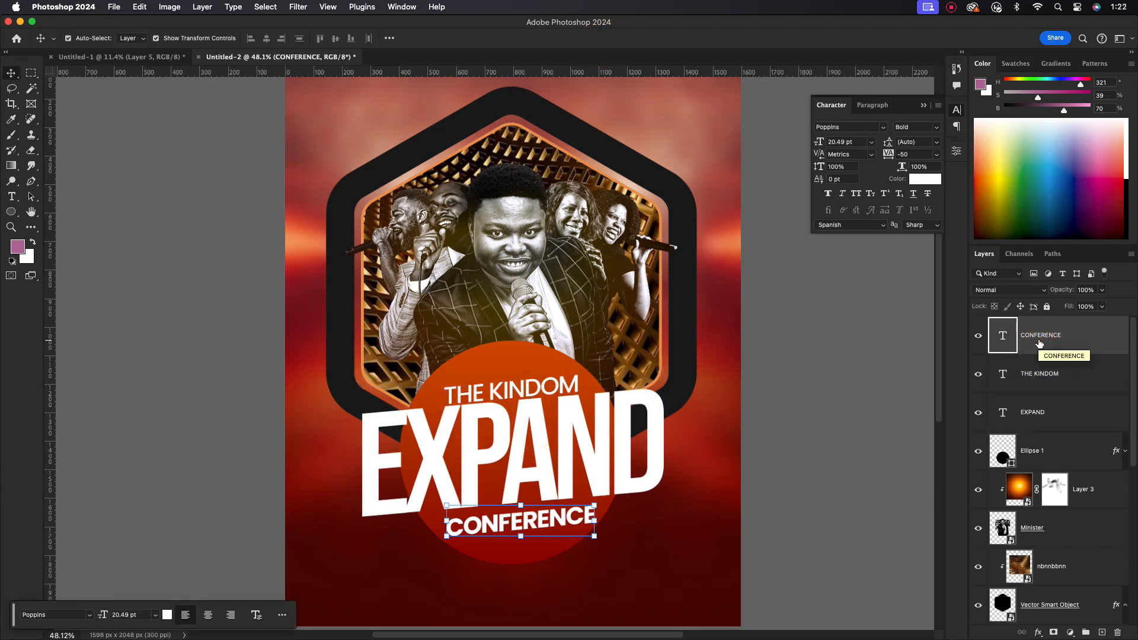
# - Change the EXPAND title's font to Bebas Neue Pro SemiExpanded Bold, then resize and center it between the smaller lines
pyautogui.scroll(-3, 601, 494)
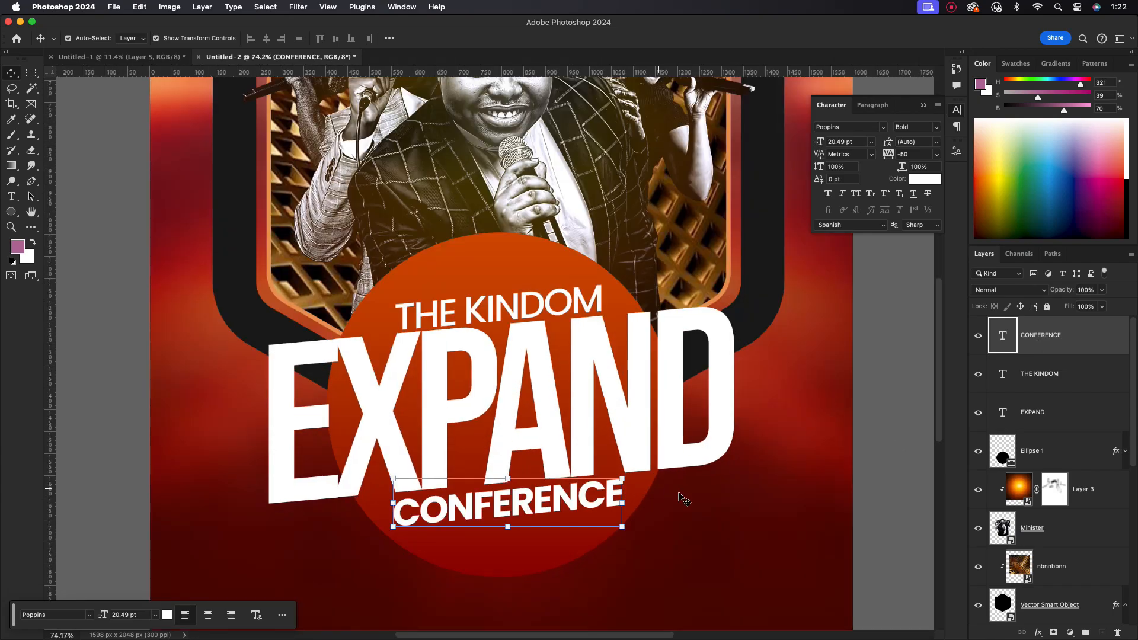
pyautogui.scroll(-3, 545, 494)
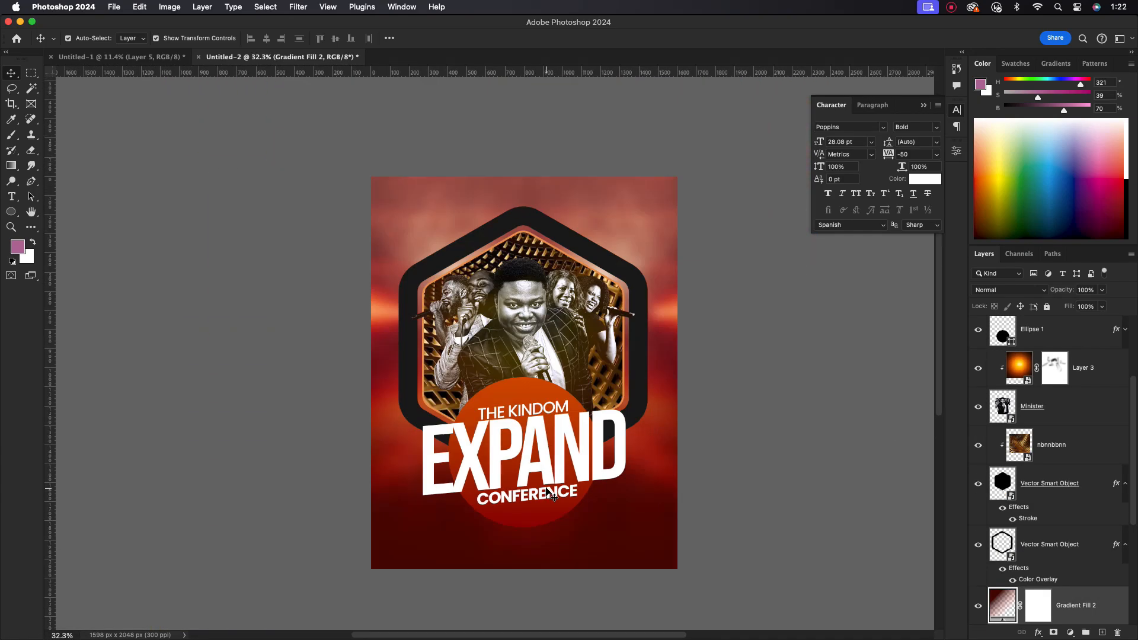
pyautogui.scroll(5, 552, 497)
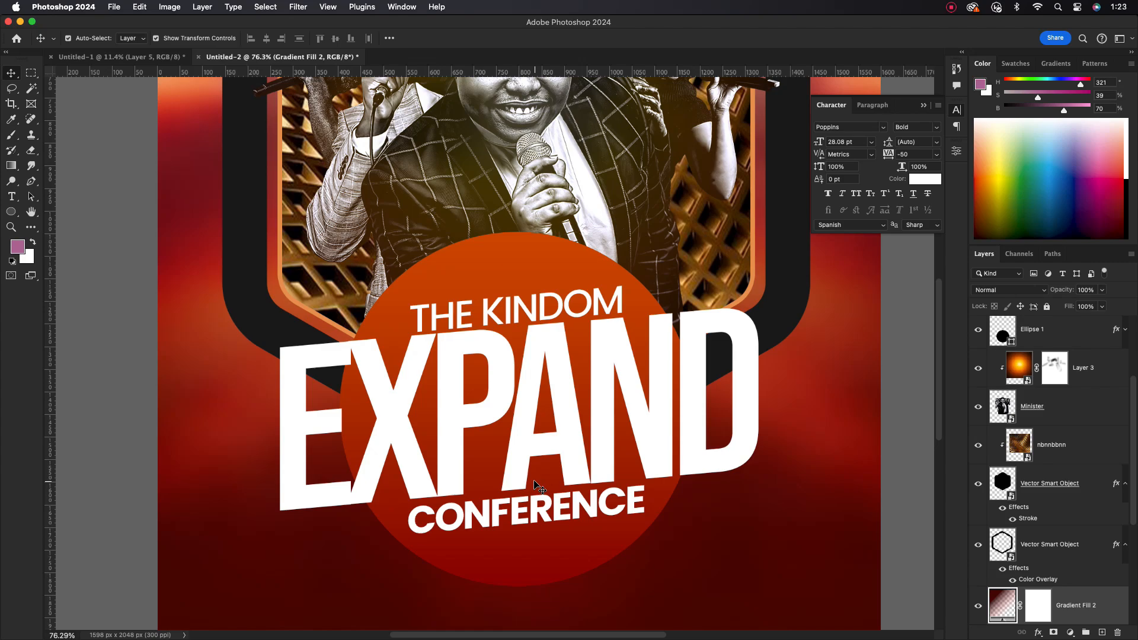
pyautogui.click(659, 380)
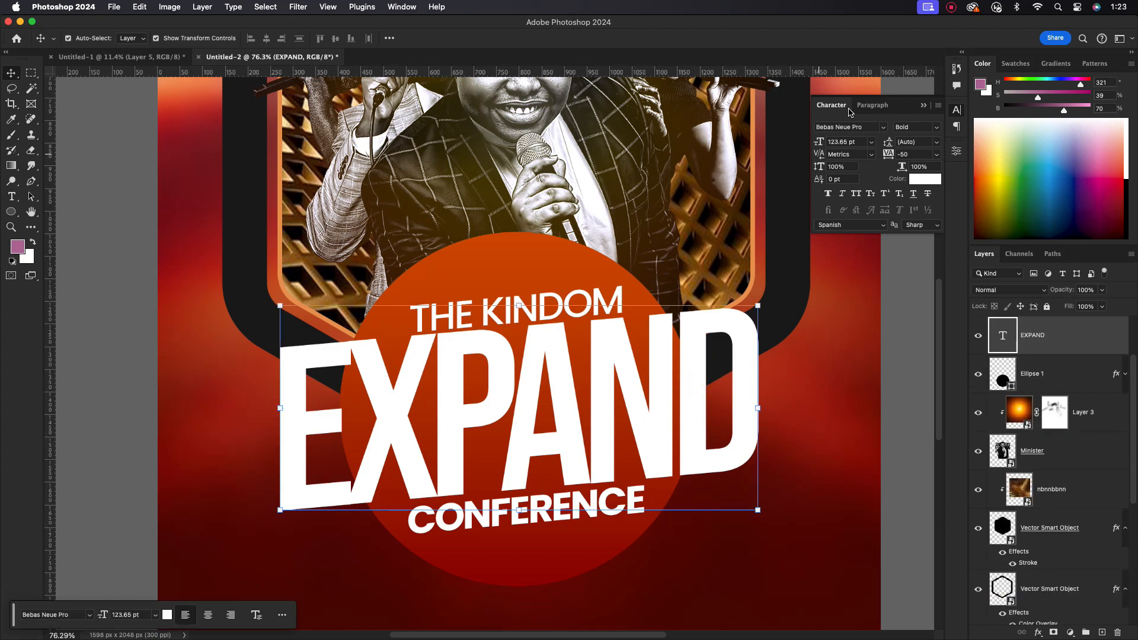
pyautogui.click(883, 129)
pyautogui.write('beb')
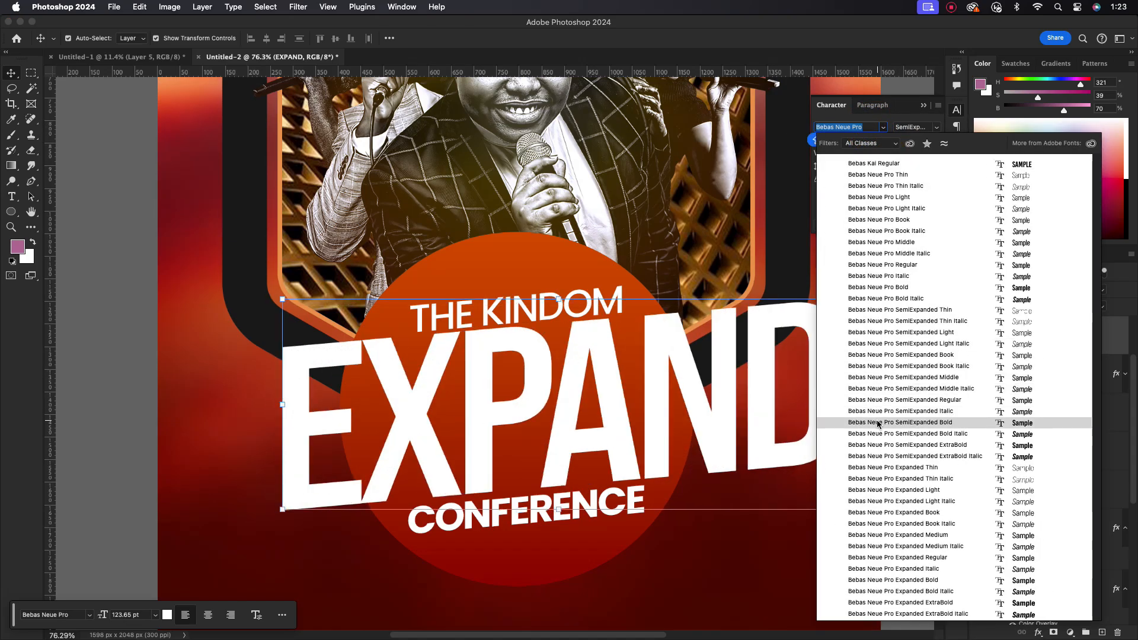
pyautogui.click(879, 424)
pyautogui.moveTo(767, 399); pyautogui.dragTo(731, 402)
pyautogui.scroll(-5, 731, 402)
pyautogui.scroll(1, 688, 393)
pyautogui.click(778, 353)
pyautogui.moveTo(637, 489); pyautogui.dragTo(550, 395)
# - Draw a white 150 px circle above the Gradient Fill 2 layer, in the poster's lower-right area
pyautogui.scroll(6, 551, 394)
pyautogui.scroll(5, 1079, 350)
pyautogui.click(1080, 347)
pyautogui.click(467, 424)
pyautogui.click(11, 211)
pyautogui.click(59, 222)
pyautogui.moveTo(589, 401); pyautogui.dragTo(660, 471)
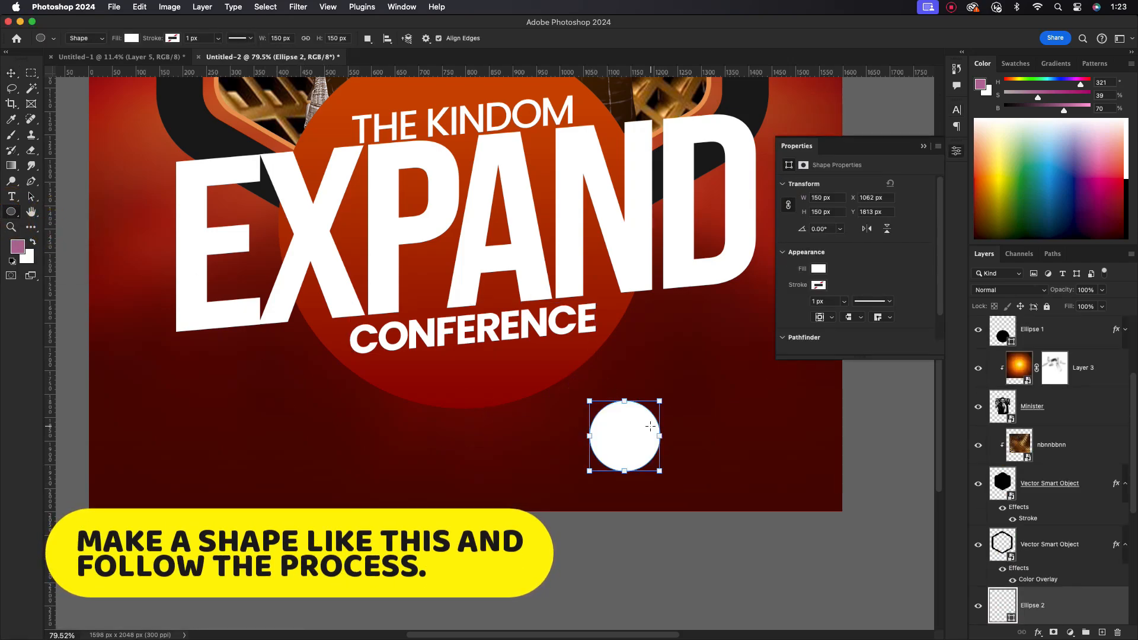
# - Move the white circle right and place a smaller copy, about 129 px wide, overlapping its left side
pyautogui.press('v')
pyautogui.moveTo(613, 432); pyautogui.dragTo(713, 433)
pyautogui.moveTo(696, 434)
pyautogui.mouseDown()
pyautogui.moveTo(705, 437)
pyautogui.moveTo(697, 443)
pyautogui.mouseUp()
pyautogui.press('Return')
pyautogui.click(769, 436)
# - Commit the right circle's transform and enlarge the left circle copy to 139.04 px
pyautogui.click(696, 433)
pyautogui.scroll(5, 806, 441)
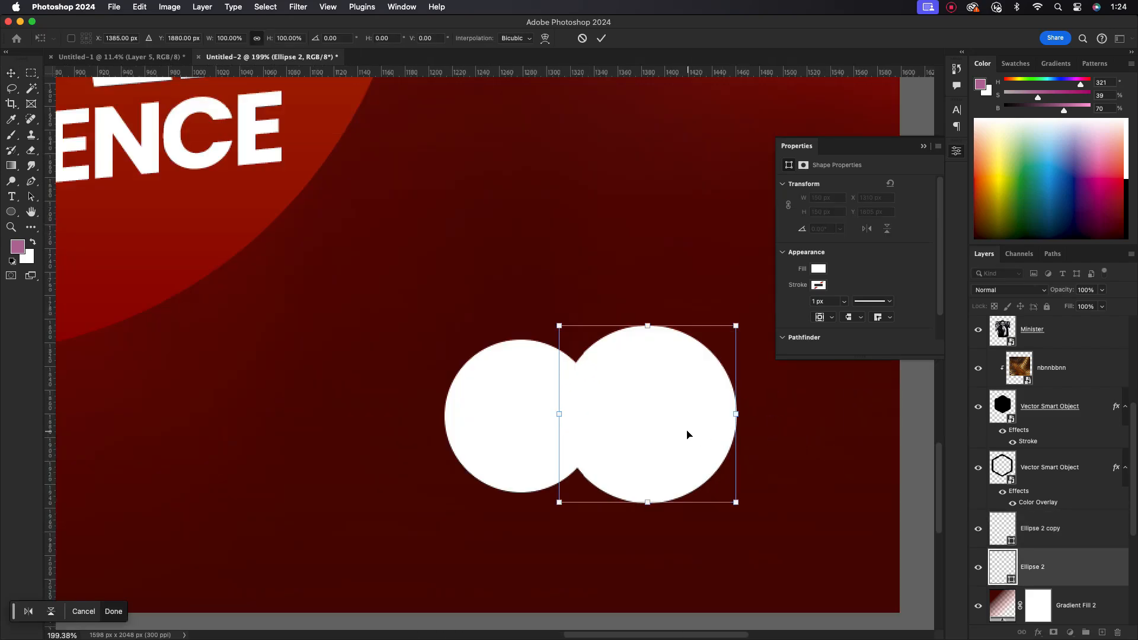
pyautogui.click(600, 38)
pyautogui.click(502, 391)
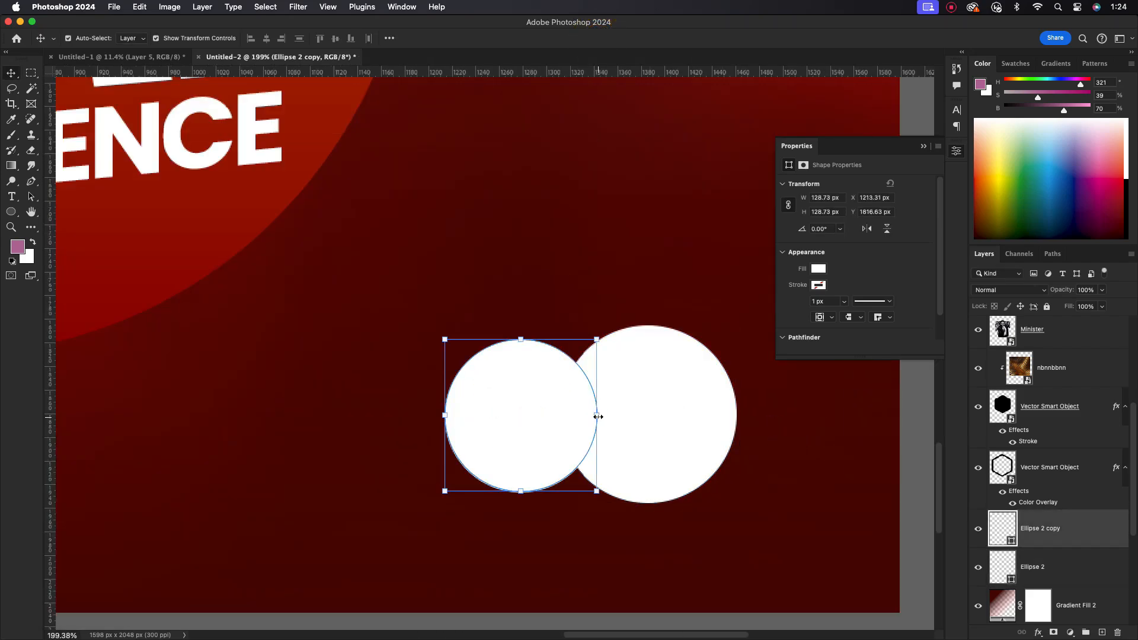
pyautogui.moveTo(598, 417); pyautogui.dragTo(603, 415)
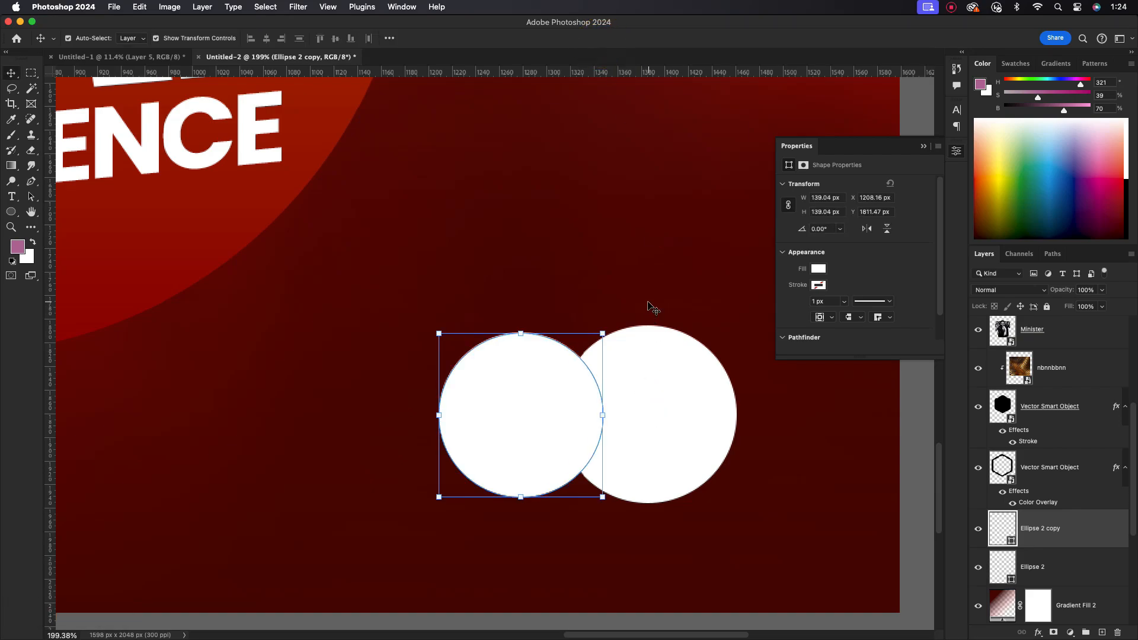
# - Enlarge the right white circle to 105.20% and commit the transform
pyautogui.click(657, 392)
pyautogui.moveTo(736, 415); pyautogui.dragTo(695, 415)
pyautogui.scroll(-5, 696, 416)
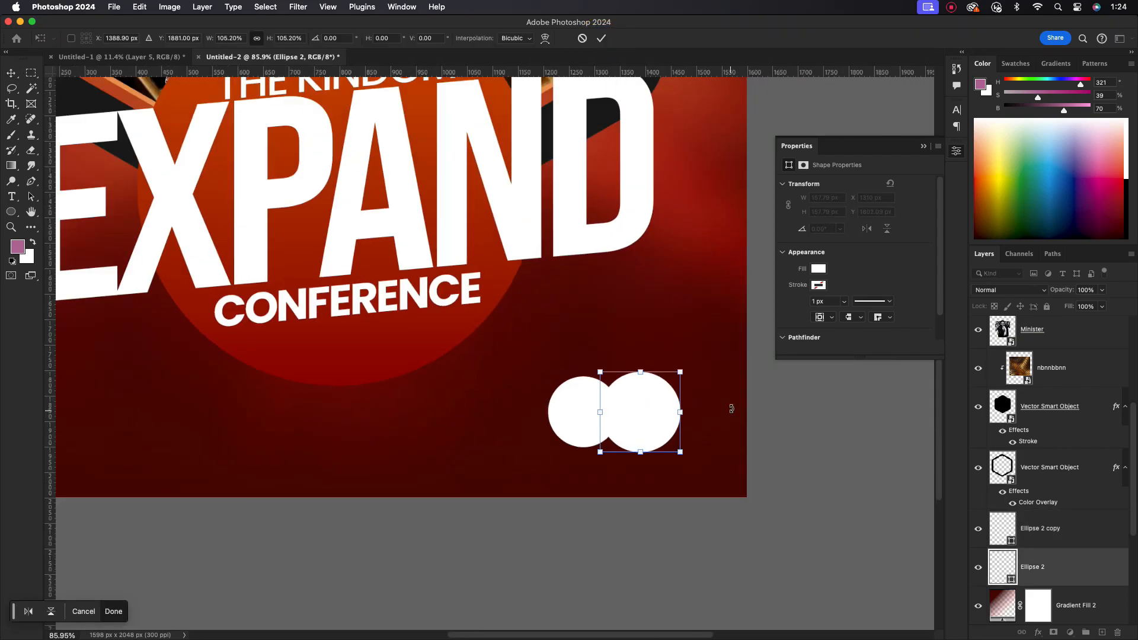
pyautogui.click(923, 146)
pyautogui.scroll(-5, 1067, 503)
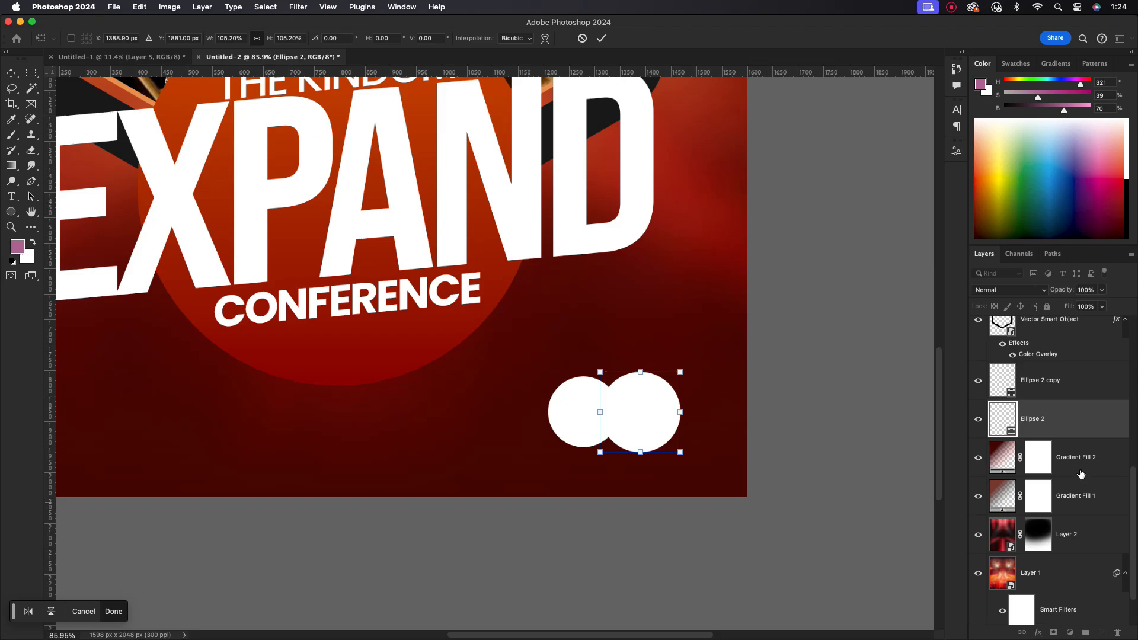
pyautogui.scroll(3, 1077, 497)
pyautogui.press('Return')
# - Duplicate both white circle layers and convert the duplicates into one smart object
pyautogui.keyDown('shift'); pyautogui.click(1062, 456); pyautogui.keyUp('shift')
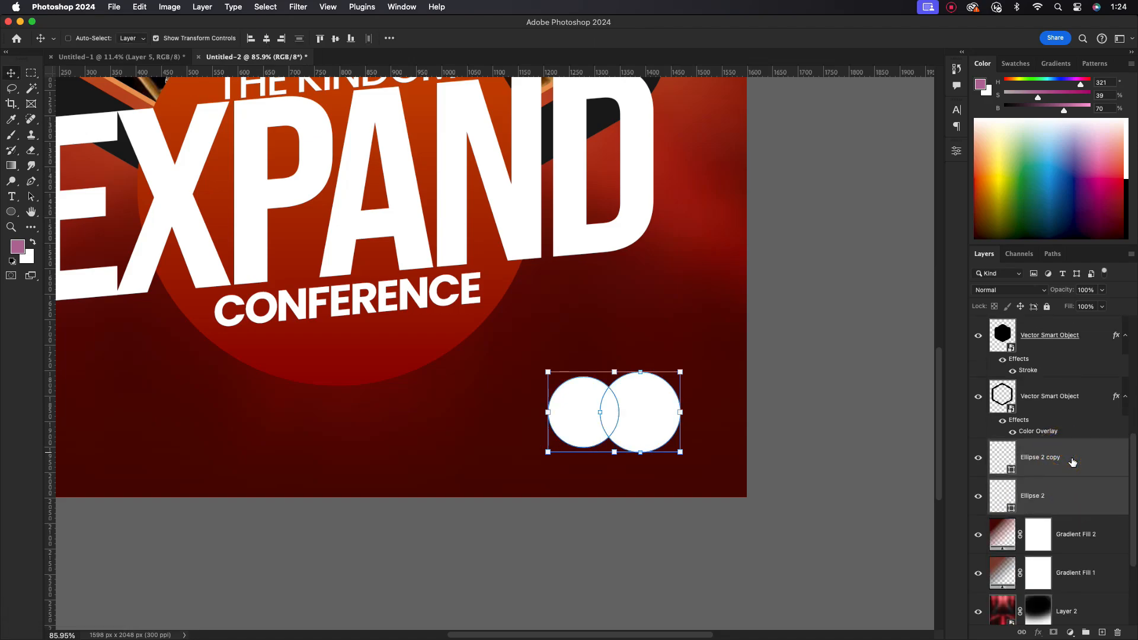
pyautogui.press('super+j')
pyautogui.rightClick(1073, 460)
pyautogui.click(1013, 215)
# - Open the combined circles' layer style, lower the layer opacity and enable an orange outside stroke
pyautogui.doubleClick(1077, 453)
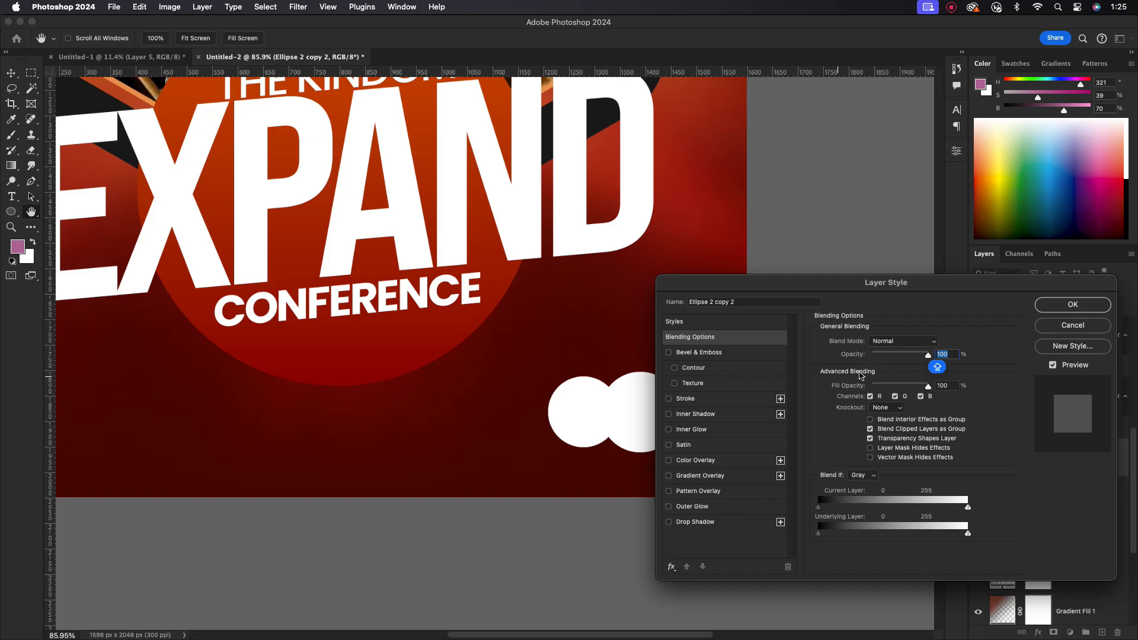
pyautogui.moveTo(928, 355); pyautogui.dragTo(836, 356)
pyautogui.click(689, 383)
pyautogui.click(670, 353)
pyautogui.click(682, 399)
pyautogui.click(863, 341)
pyautogui.moveTo(872, 342); pyautogui.dragTo(854, 342)
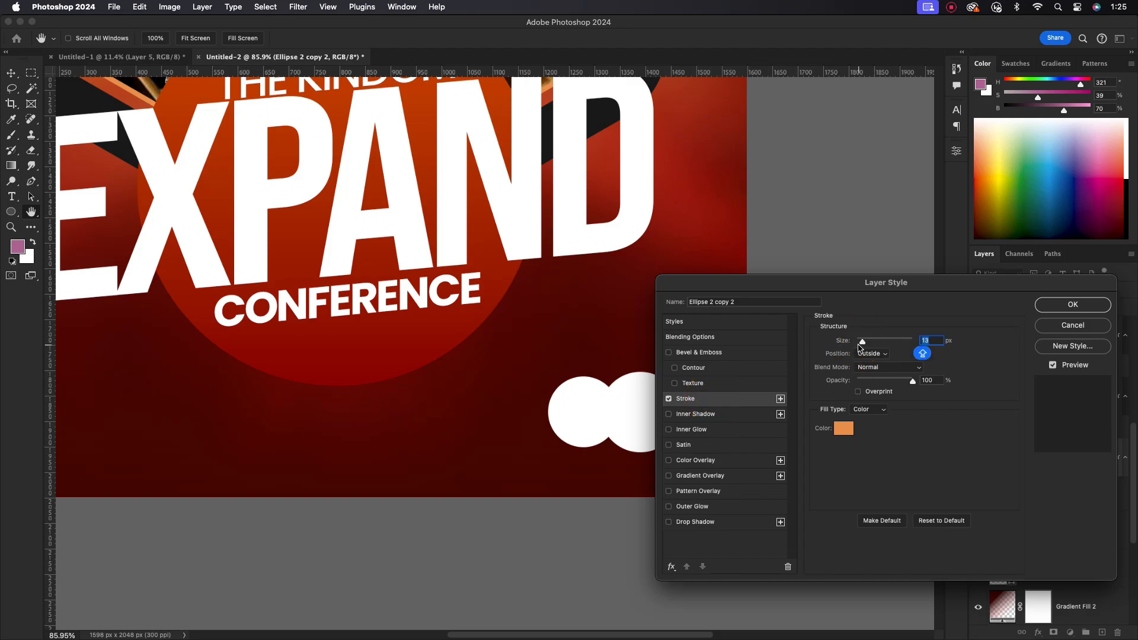
# - Restore the layer opacity to 100% with 0% fill, and apply an orange 7 px outside stroke
pyautogui.click(669, 399)
pyautogui.click(690, 336)
pyautogui.moveTo(874, 357); pyautogui.dragTo(928, 358)
pyautogui.click(669, 399)
pyautogui.moveTo(855, 343); pyautogui.dragTo(858, 344)
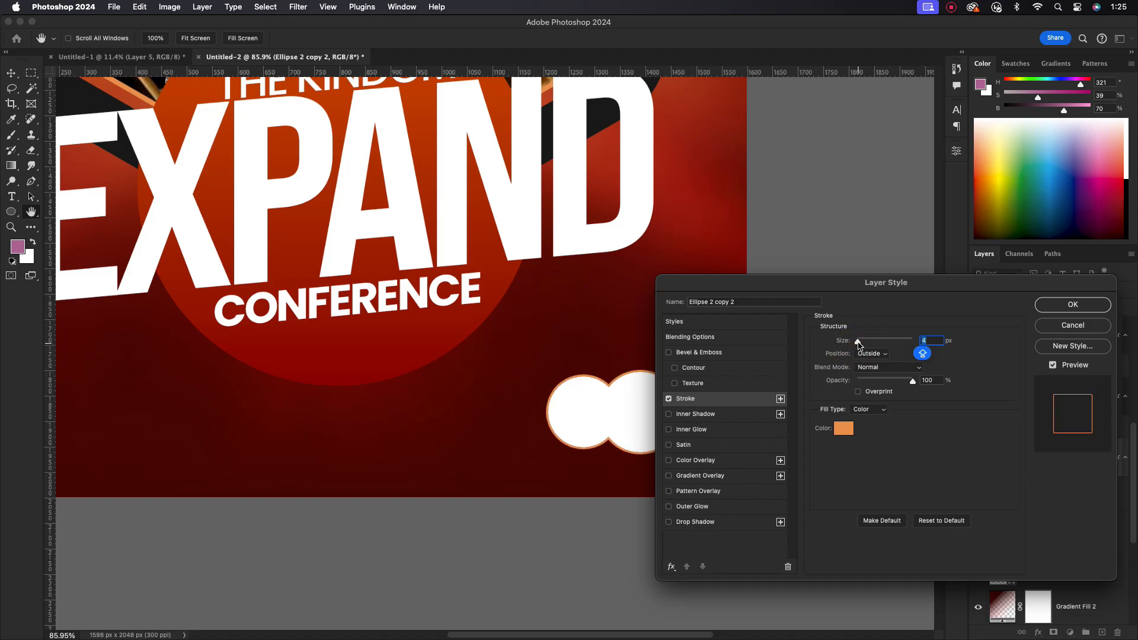
pyautogui.moveTo(840, 283); pyautogui.dragTo(871, 287)
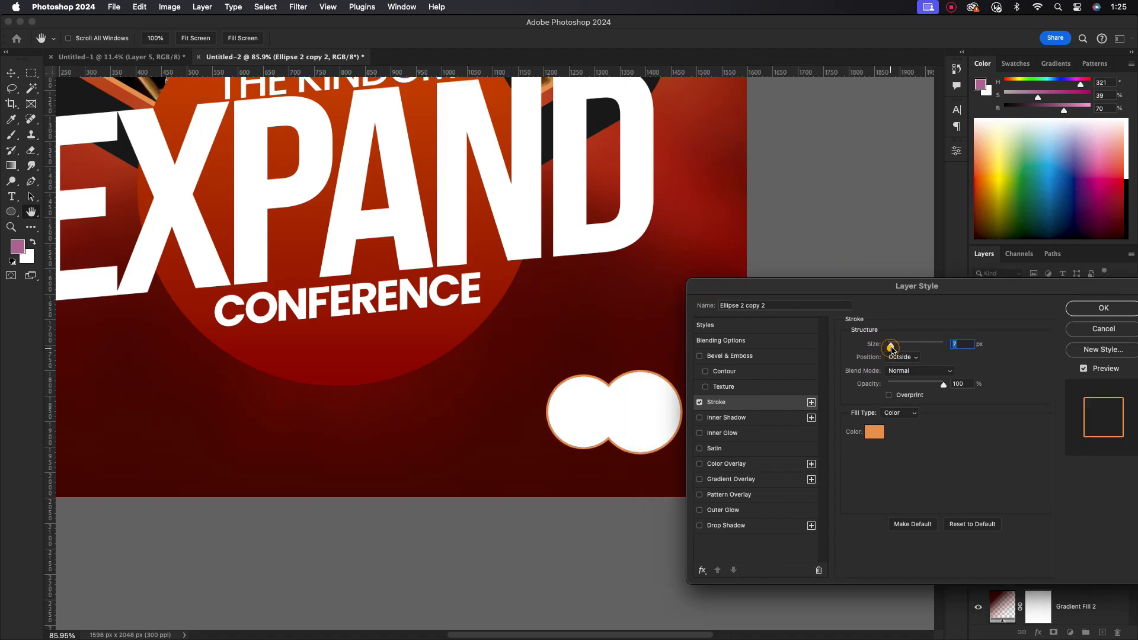
pyautogui.click(1103, 308)
# - Enlarge the orange outline evenly around the two white circles, leaving a gap, and commit the transform
pyautogui.click(1077, 460)
pyautogui.press('super+t')
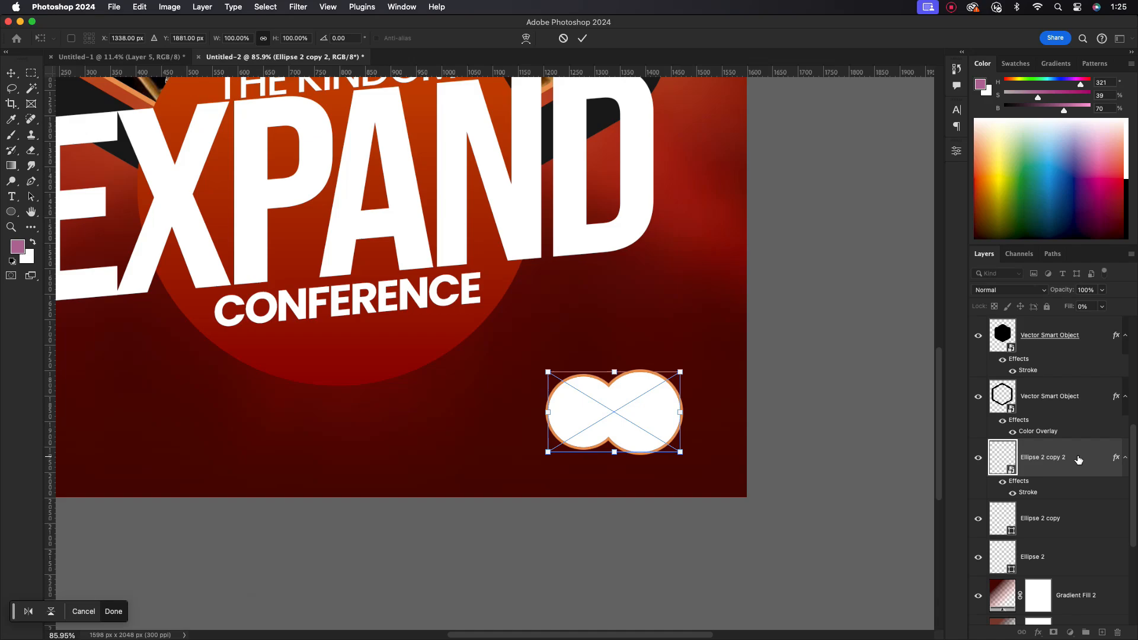
pyautogui.moveTo(680, 413); pyautogui.dragTo(691, 413)
pyautogui.click(582, 39)
pyautogui.click(708, 325)
pyautogui.scroll(5, 668, 449)
pyautogui.click(671, 448)
pyautogui.moveTo(709, 375)
pyautogui.mouseDown()
pyautogui.moveTo(700, 375)
pyautogui.moveTo(717, 369)
pyautogui.mouseUp()
pyautogui.click(583, 38)
pyautogui.click(623, 342)
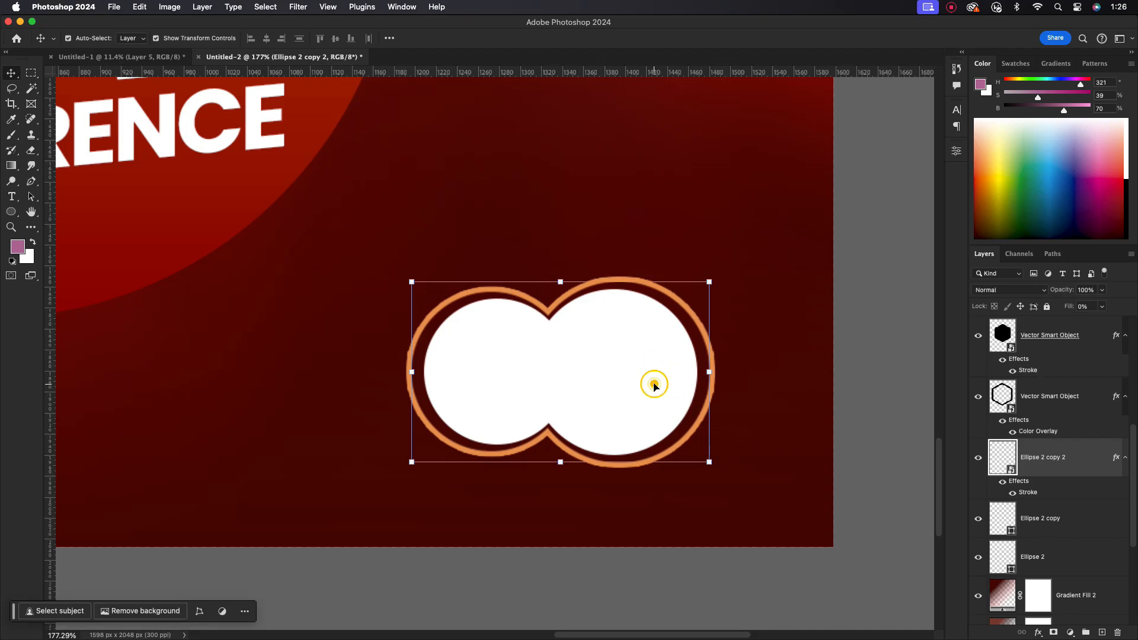
# - Nudge the orange outline horizontally so it sits evenly around the two white circles, and deselect it
pyautogui.press('Right')
pyautogui.press('Right')
pyautogui.press('Right')
pyautogui.press('Left')
pyautogui.press('Left')
pyautogui.scroll(-5, 1054, 483)
pyautogui.scroll(-5, 697, 471)
pyautogui.click(810, 380)
pyautogui.click(709, 432)
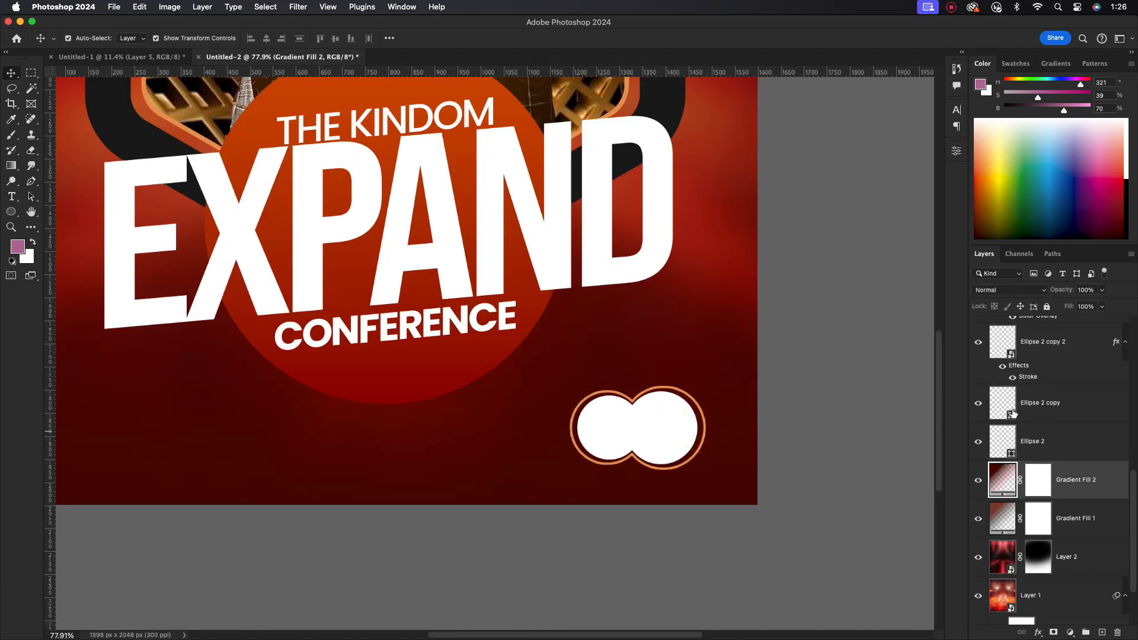
# - Convert the stroked outline layer Ellipse 2 copy 2 to a smart object
pyautogui.scroll(5, 654, 443)
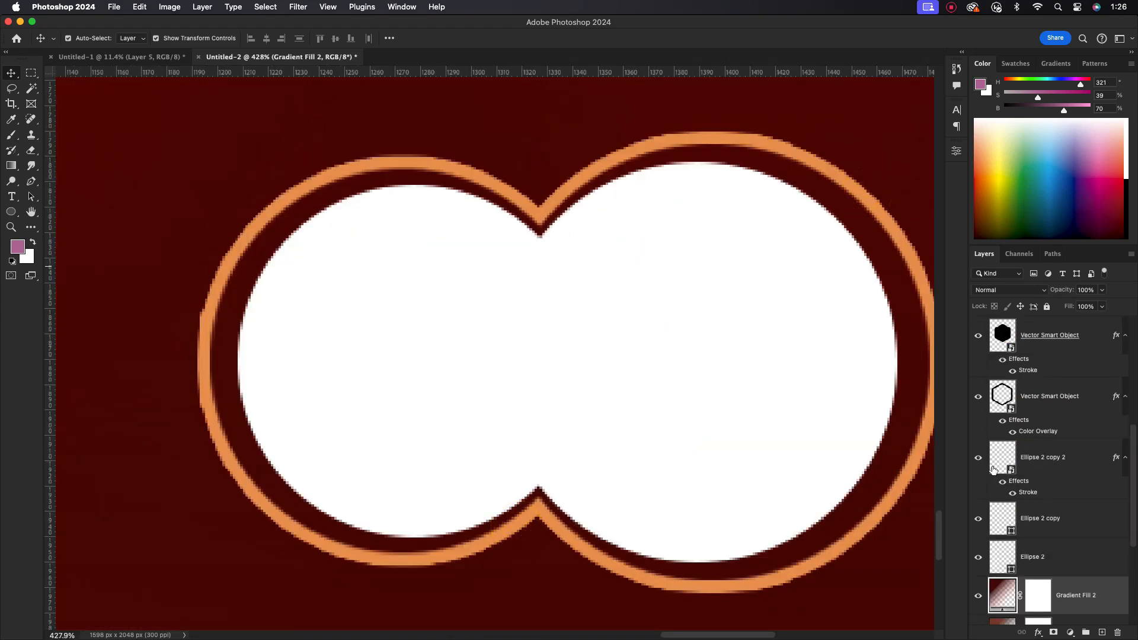
pyautogui.scroll(-2, 992, 450)
pyautogui.click(1047, 419)
pyautogui.rightClick(1049, 419)
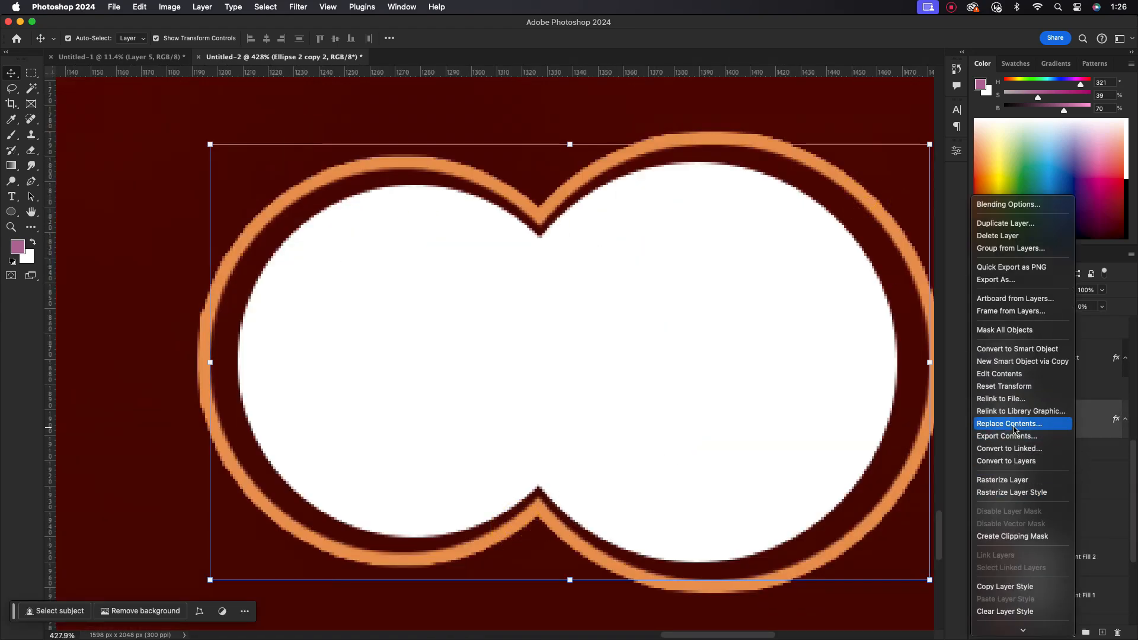
pyautogui.click(1011, 349)
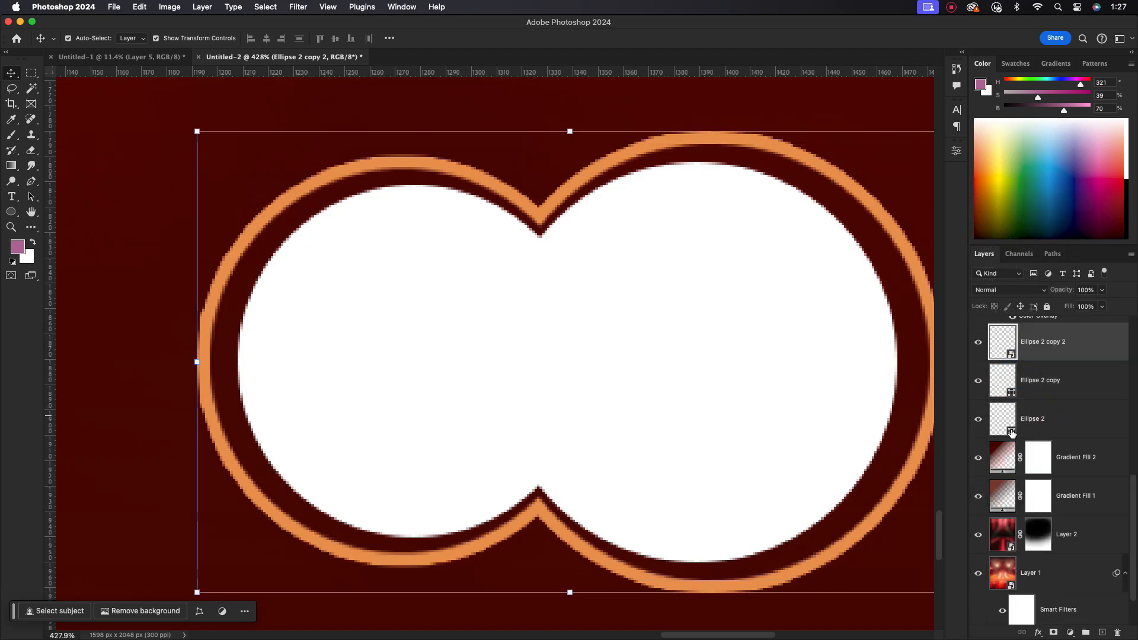
# - Add a layer mask to the orange outline and hide the leftmost arc of its smaller circle with a rectangular black fill
pyautogui.click(1054, 632)
pyautogui.click(31, 74)
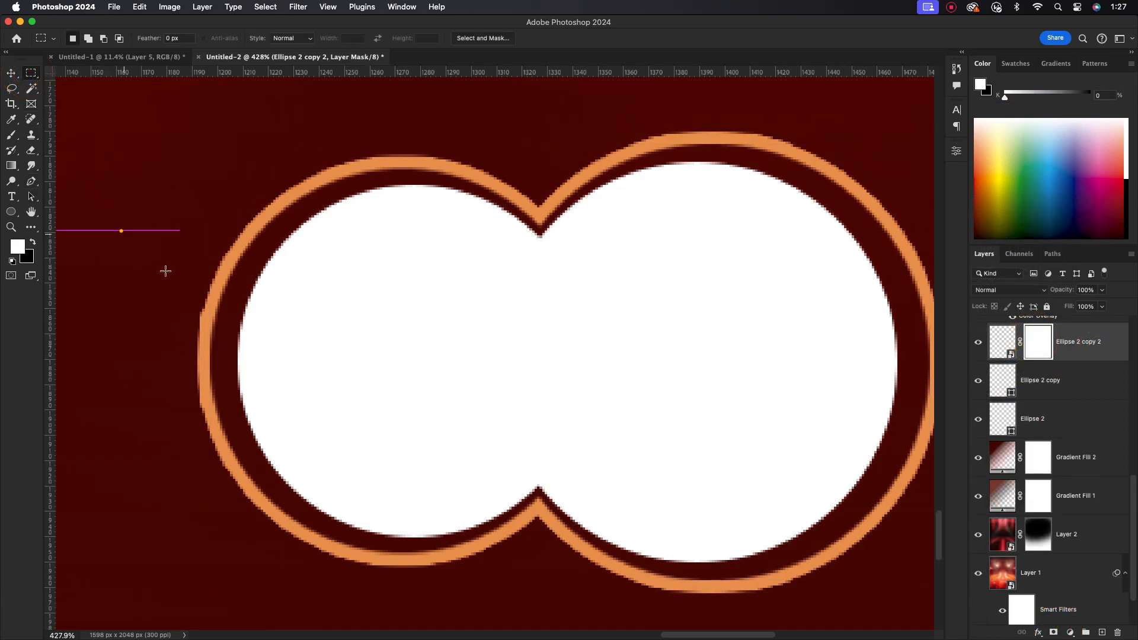
pyautogui.moveTo(264, 472); pyautogui.dragTo(273, 494)
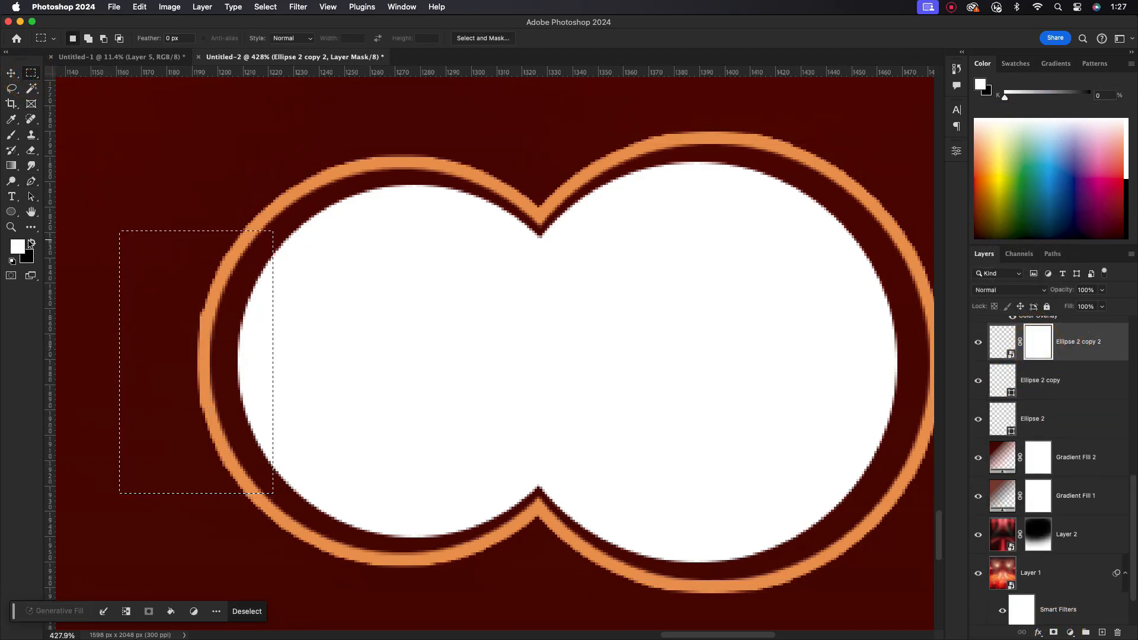
pyautogui.press('x')
pyautogui.hotkey('alt', 'BackSpace')
pyautogui.click(10, 73)
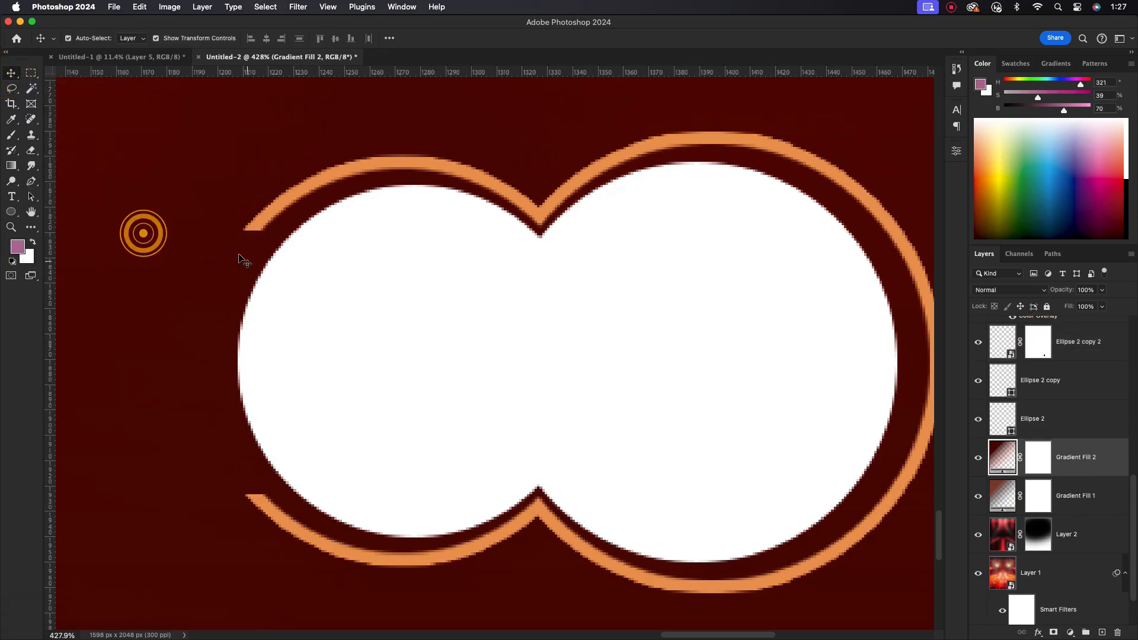
pyautogui.scroll(-5, 581, 268)
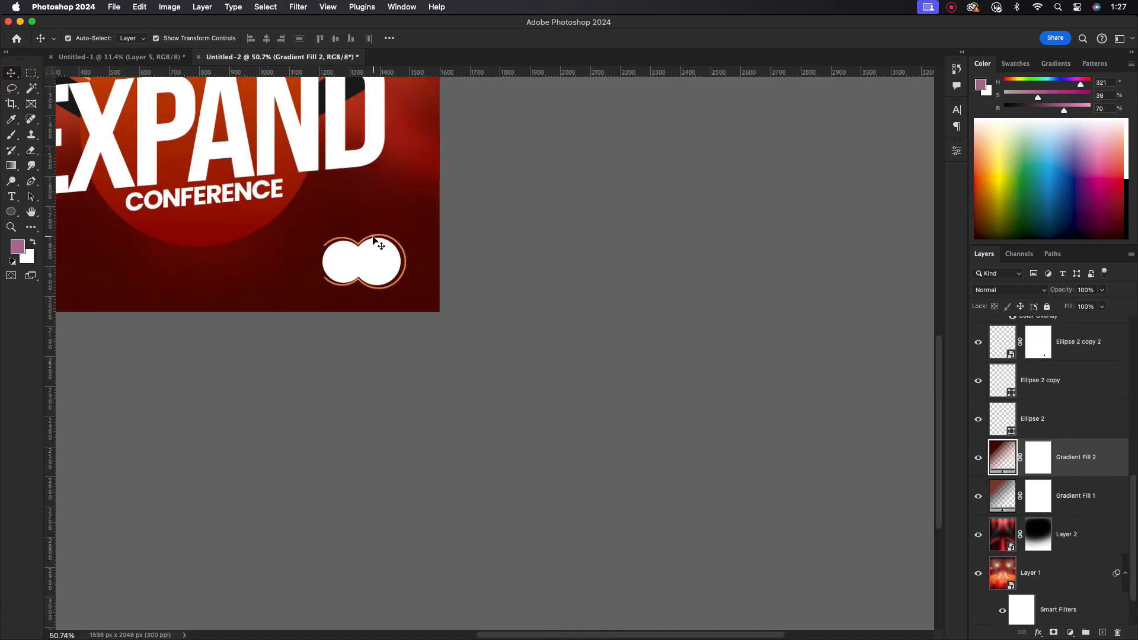
# - Change the fill of the larger badge circle, Ellipse 2, to a fully saturated orange with hue 35
pyautogui.click(1066, 418)
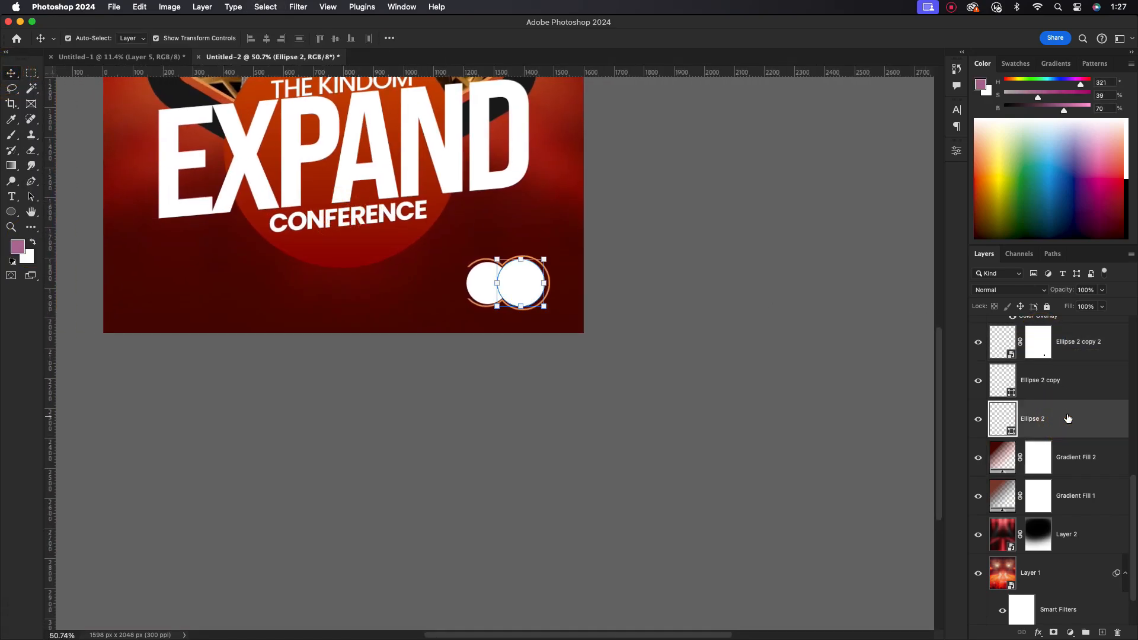
pyautogui.doubleClick(1011, 431)
pyautogui.moveTo(874, 453)
pyautogui.mouseDown()
pyautogui.moveTo(875, 432)
pyautogui.moveTo(875, 442)
pyautogui.mouseUp()
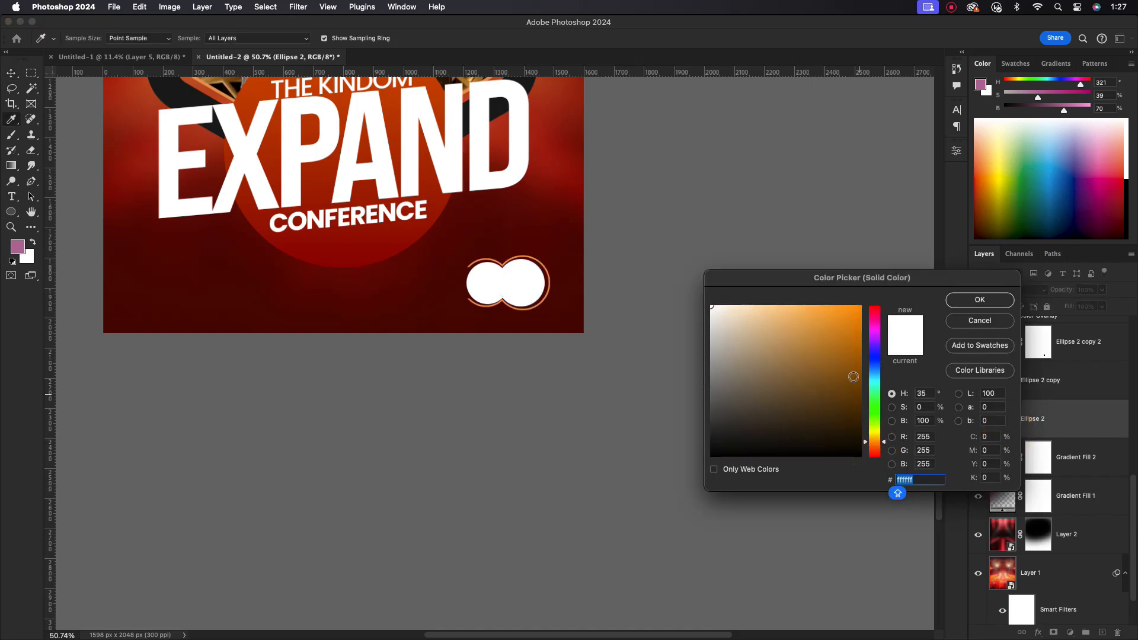
pyautogui.click(860, 307)
pyautogui.click(980, 300)
pyautogui.click(581, 372)
# - Nudge the orange circle slightly right within its outline
pyautogui.scroll(3, 540, 316)
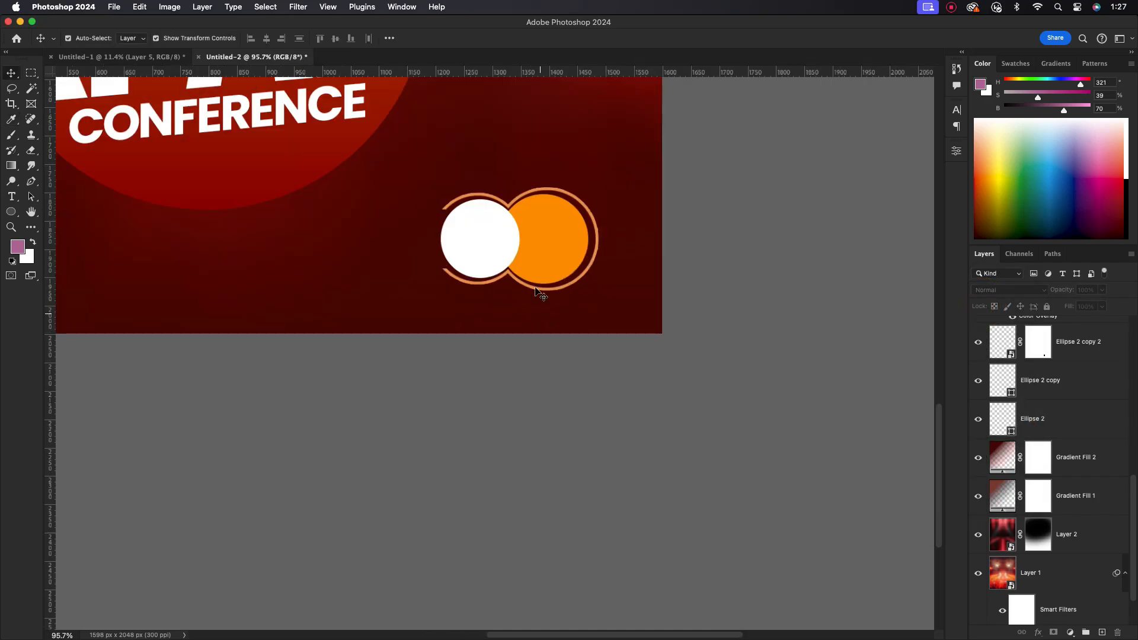
pyautogui.scroll(1, 557, 243)
pyautogui.press('Right')
pyautogui.press('Right')
pyautogui.press('Right')
pyautogui.press('Right')
pyautogui.press('Right')
pyautogui.press('Right')
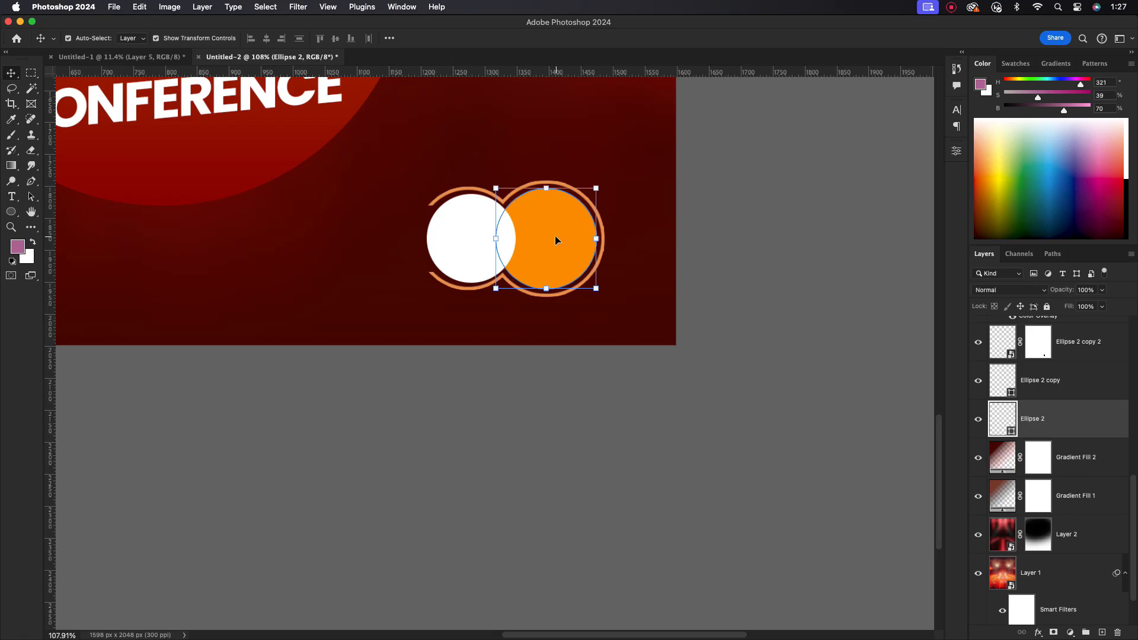
pyautogui.click(714, 204)
# - Nudge the white circle slightly left, away from the orange circle
pyautogui.click(475, 233)
pyautogui.press('Left')
pyautogui.press('Left')
pyautogui.press('Left')
pyautogui.click(749, 221)
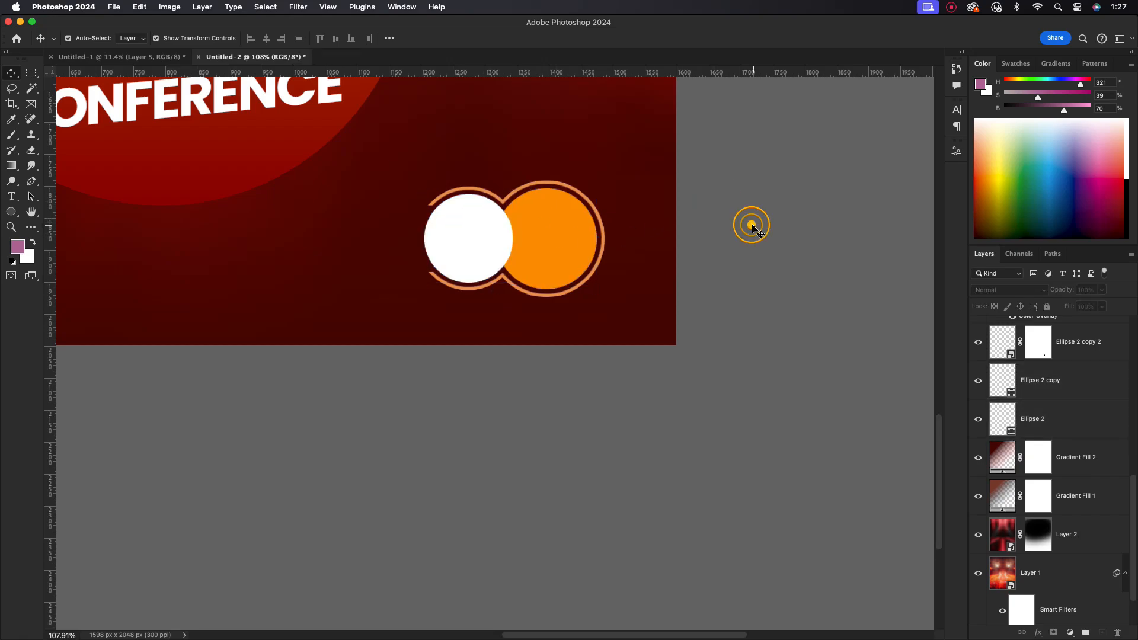
# - Group the background layers from Gradient Fill 2 down to Layer 1 and lock the group
pyautogui.scroll(-5, 571, 375)
pyautogui.scroll(-2, 1091, 432)
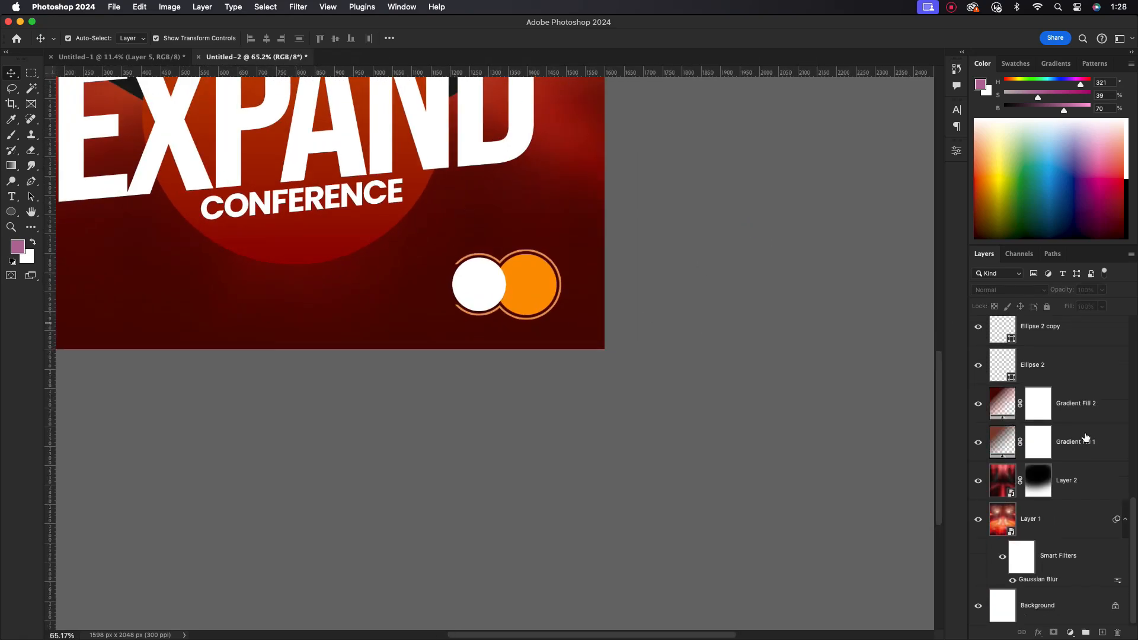
pyautogui.click(1088, 411)
pyautogui.scroll(5, 1090, 409)
pyautogui.scroll(-3, 1078, 481)
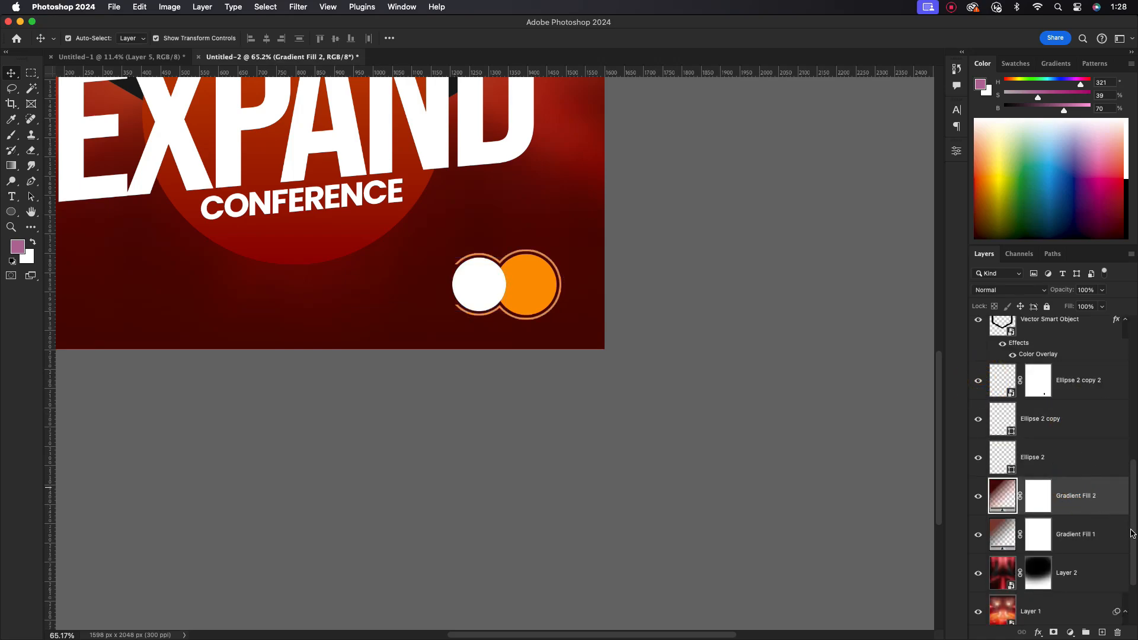
pyautogui.scroll(-2, 1133, 533)
pyautogui.keyDown('shift'); pyautogui.click(1071, 522); pyautogui.keyUp('shift')
pyautogui.click(1086, 632)
pyautogui.click(1047, 307)
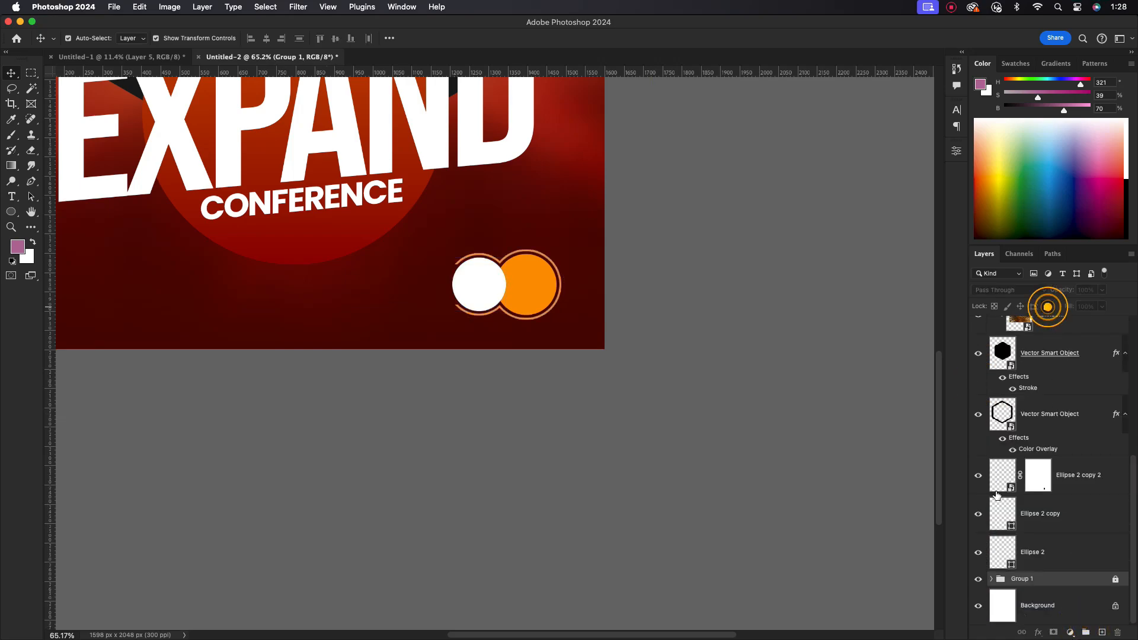
# - Select both badge circles with their outline, enlarge them together, move them slightly up and left, and commit the transform
pyautogui.moveTo(432, 255); pyautogui.dragTo(529, 394)
pyautogui.click(538, 431)
pyautogui.moveTo(582, 272); pyautogui.dragTo(432, 284)
pyautogui.moveTo(526, 286); pyautogui.dragTo(508, 264)
pyautogui.click(602, 38)
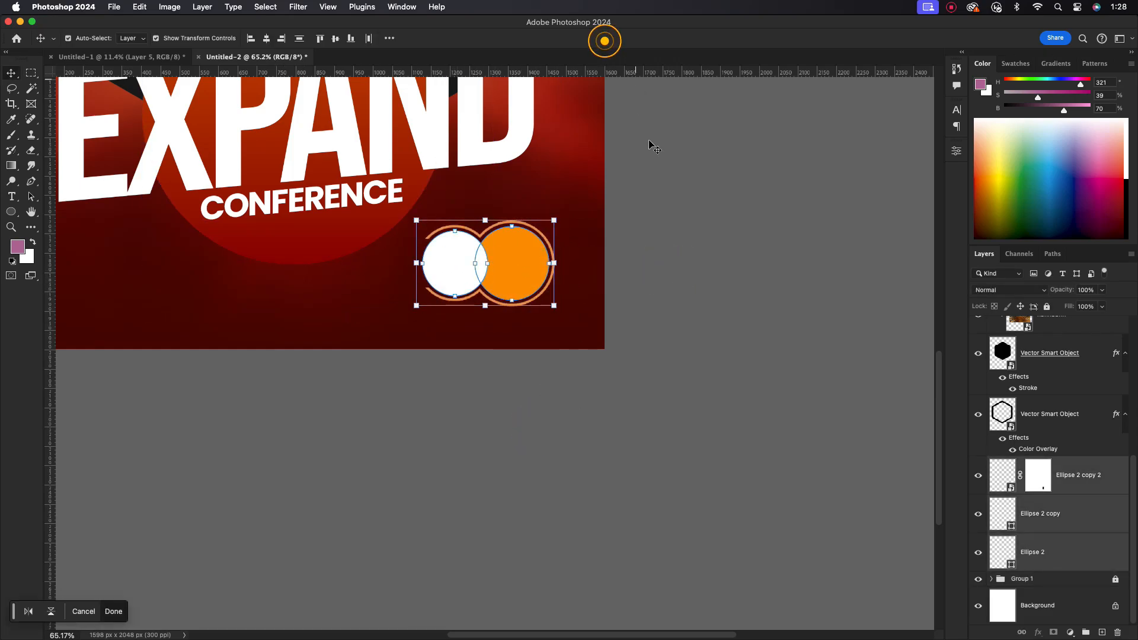
# - Scale the EXPAND title text down proportionally and commit the transform
pyautogui.scroll(3, 694, 237)
pyautogui.moveTo(425, 320); pyautogui.dragTo(513, 395)
pyautogui.scroll(5, 1070, 374)
pyautogui.click(1068, 336)
pyautogui.click(638, 267)
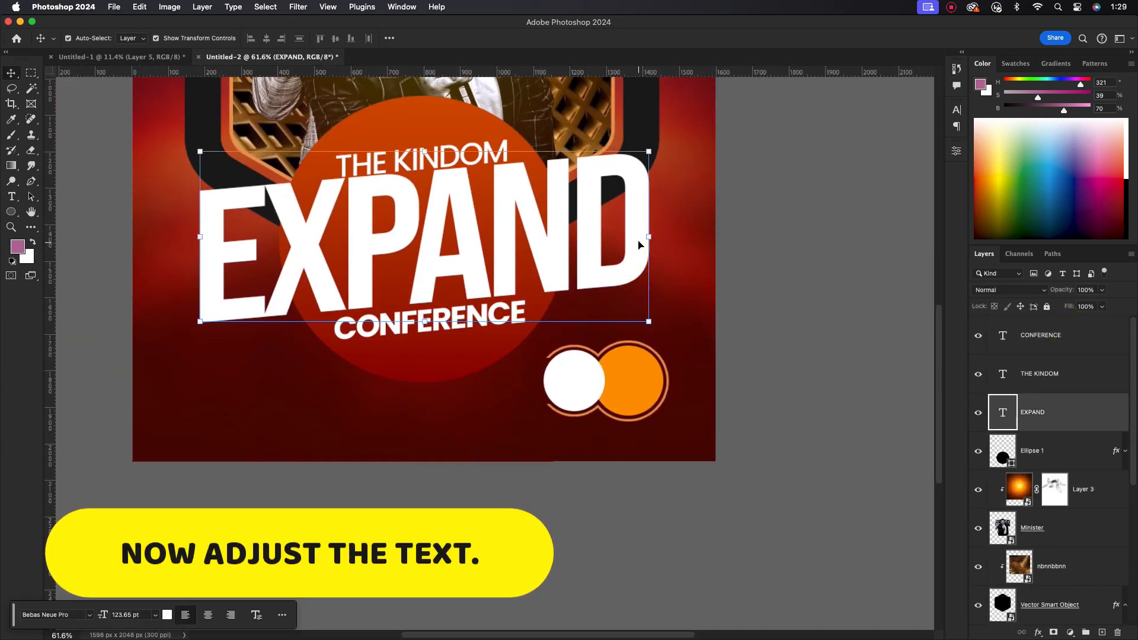
pyautogui.click(648, 237)
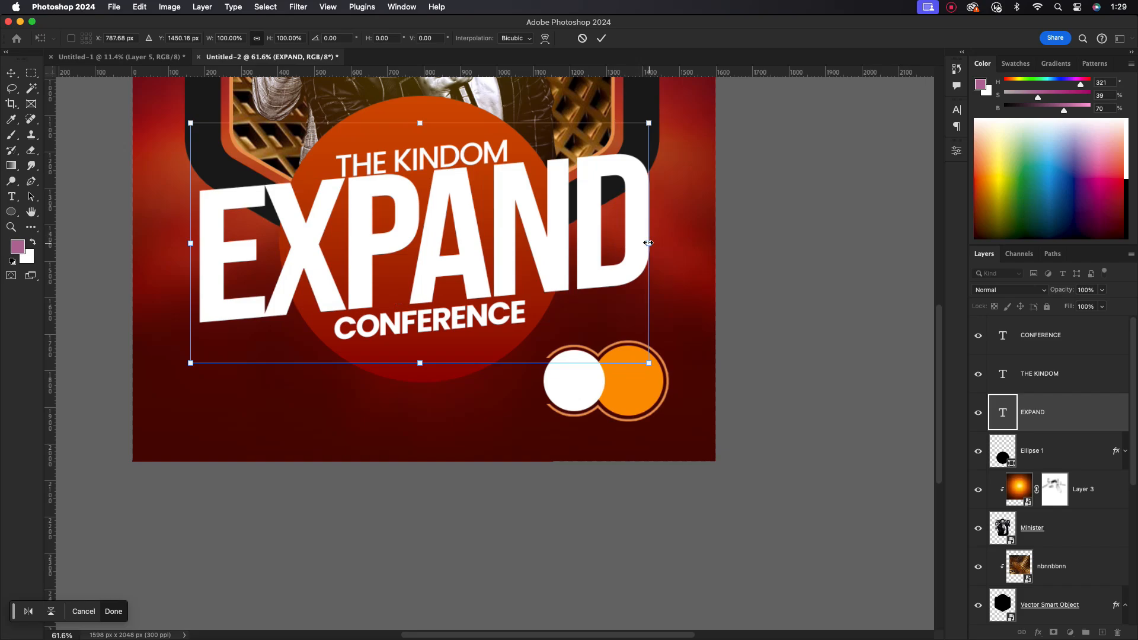
pyautogui.moveTo(649, 243); pyautogui.dragTo(608, 240)
pyautogui.click(601, 38)
# - Tuck CONFERENCE and THE KINDOM closer to EXPAND, and fit the title text over the red circle
pyautogui.moveTo(436, 323); pyautogui.dragTo(439, 310)
pyautogui.moveTo(410, 161); pyautogui.dragTo(413, 168)
pyautogui.click(437, 347)
pyautogui.moveTo(564, 242); pyautogui.dragTo(550, 242)
pyautogui.scroll(-2, 498, 288)
pyautogui.moveTo(466, 333); pyautogui.dragTo(466, 334)
pyautogui.moveTo(460, 265); pyautogui.dragTo(456, 265)
pyautogui.click(744, 244)
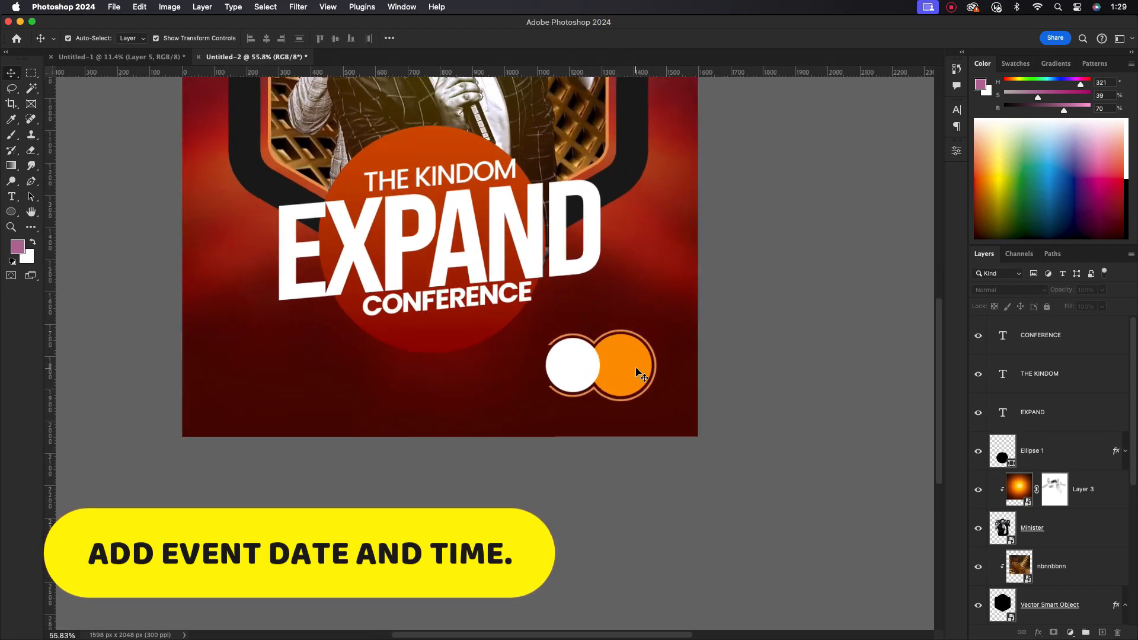
# - Add the three-line Poppins date text "25TH MARCH 2024" below the title, correcting the mistyped year
pyautogui.scroll(1, 641, 374)
pyautogui.press('t')
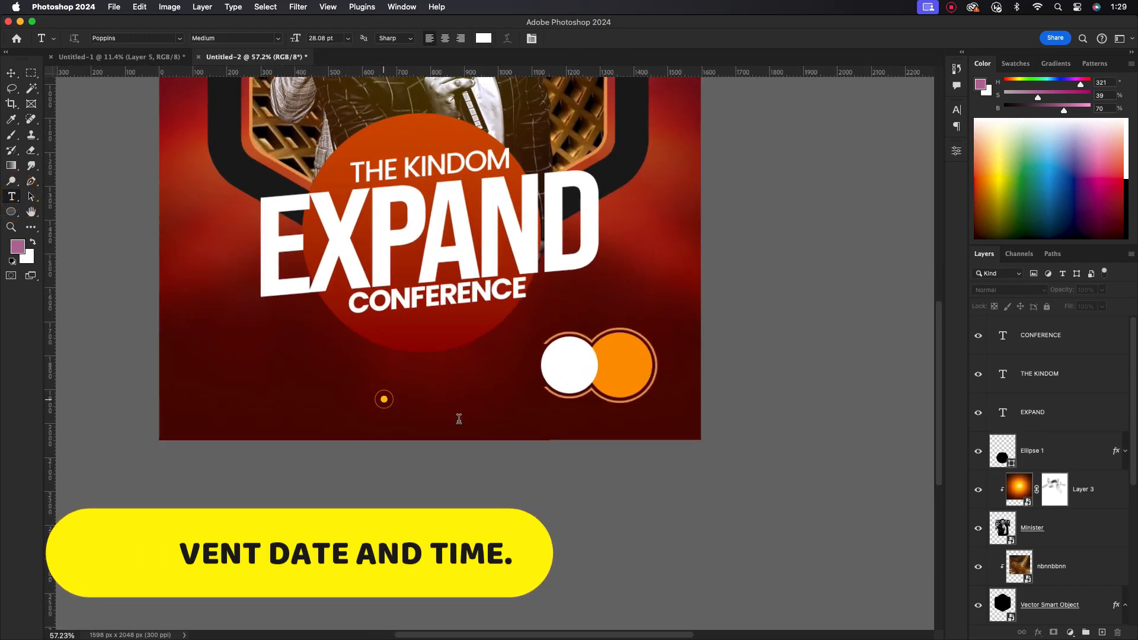
pyautogui.click(386, 400)
pyautogui.write('25TH')
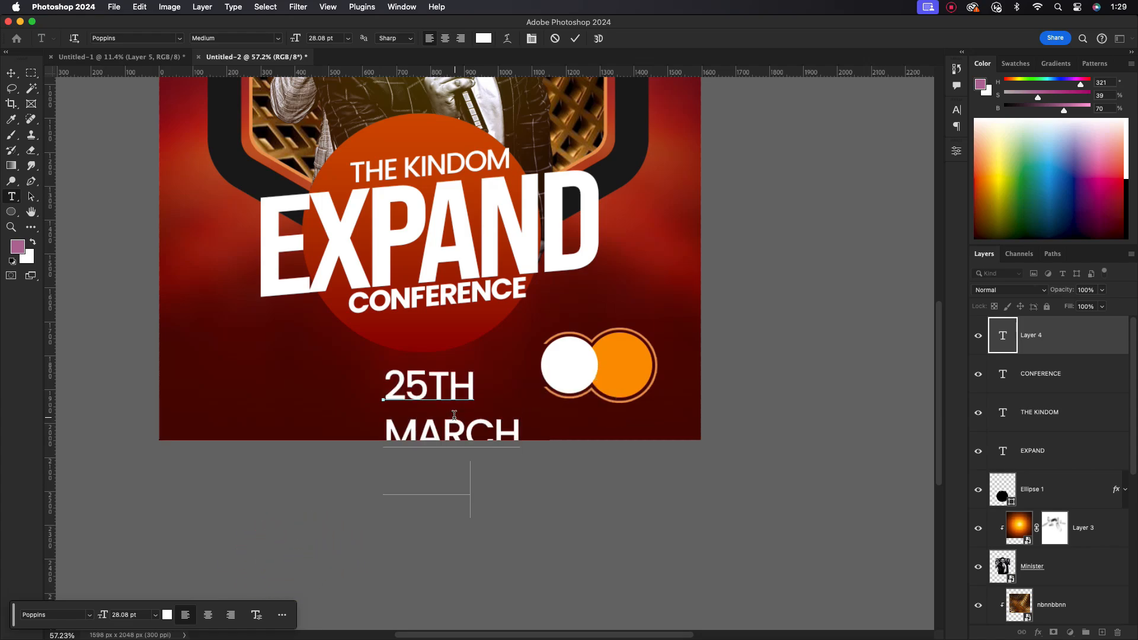
pyautogui.click(12, 73)
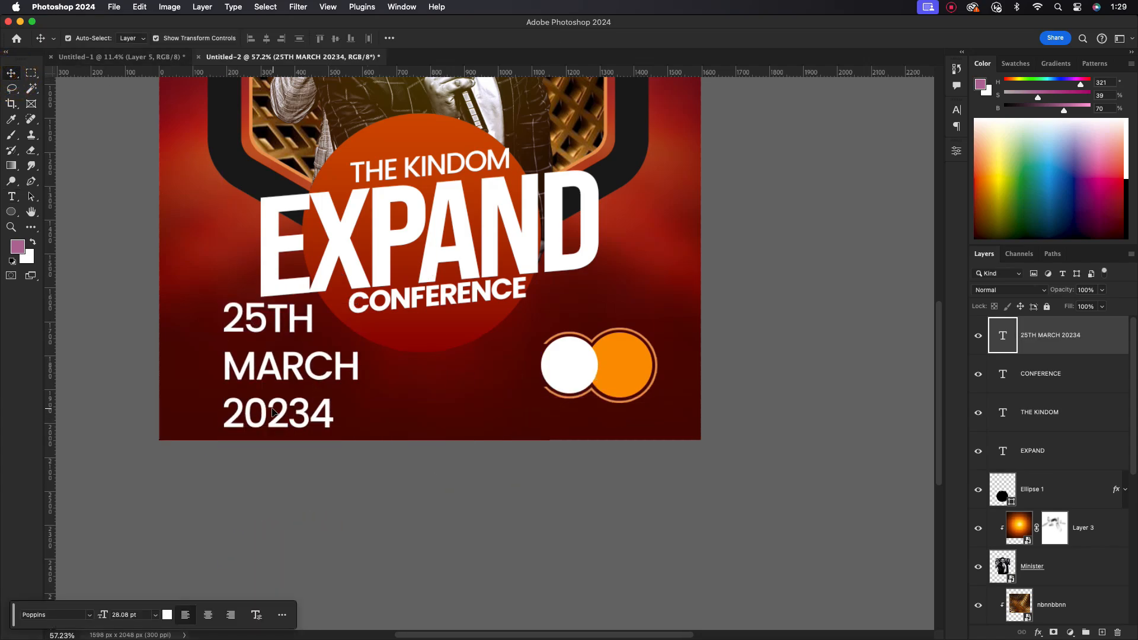
pyautogui.moveTo(296, 413); pyautogui.dragTo(313, 414)
pyautogui.press('BackSpace')
pyautogui.click(574, 39)
pyautogui.press('v')
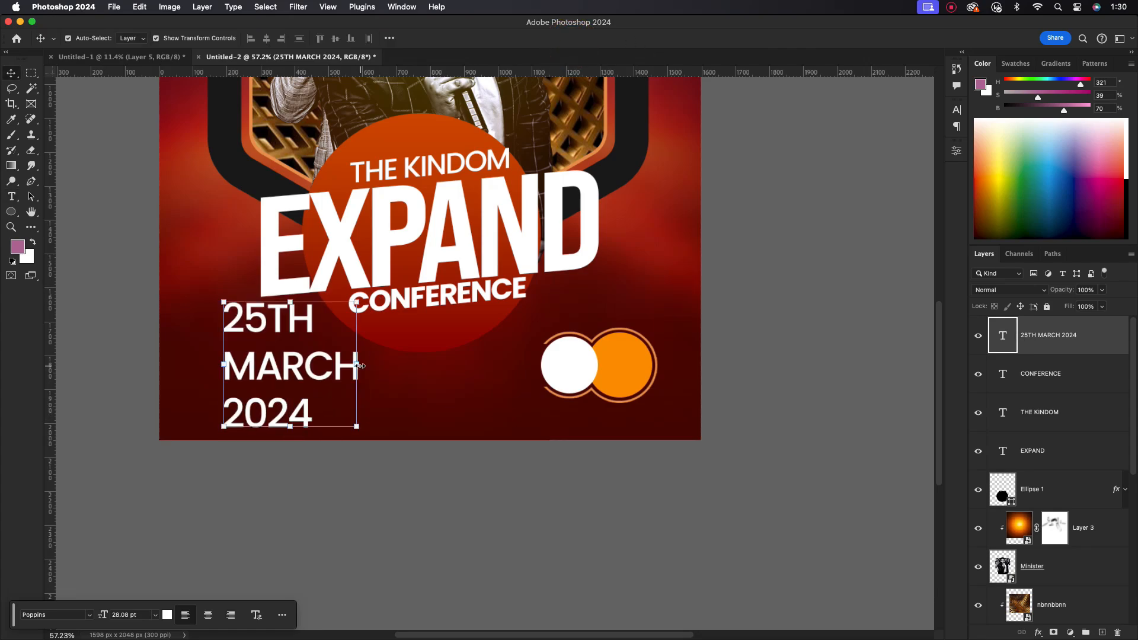
# - Scale the date text down to about 31%, place it inside the orange circle and show its character settings
pyautogui.moveTo(361, 366); pyautogui.dragTo(328, 365)
pyautogui.press('super+z')
pyautogui.moveTo(359, 450); pyautogui.dragTo(630, 369)
pyautogui.scroll(5, 651, 370)
pyautogui.click(956, 109)
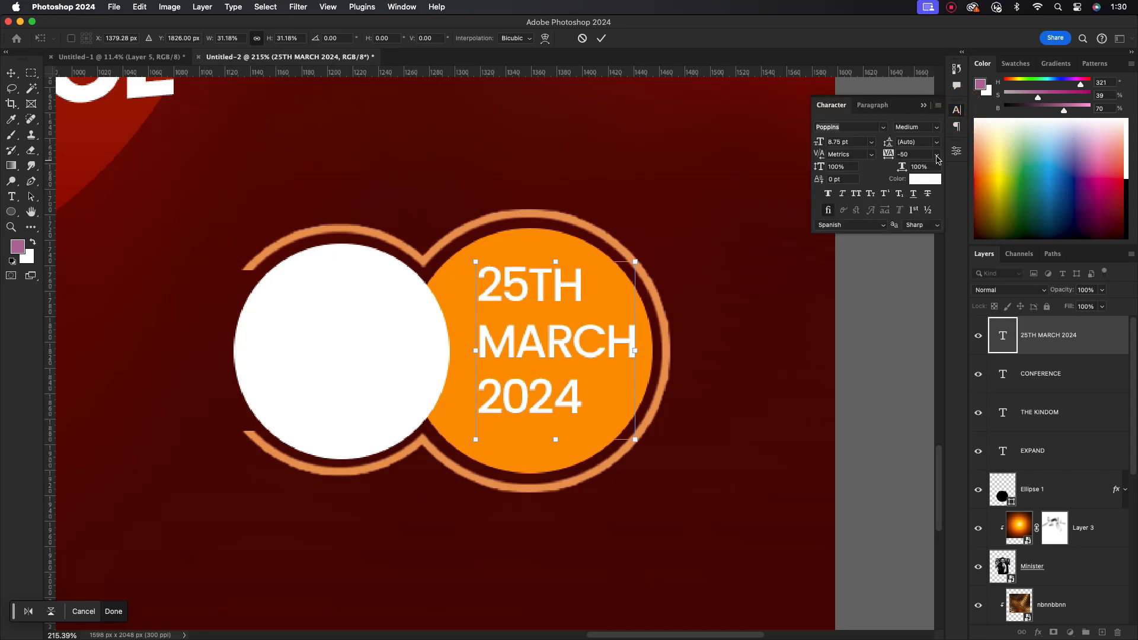
pyautogui.click(601, 38)
# - Set the date text's tracking to 0 and leading to 8 pt, and centre it in the orange circle
pyautogui.click(936, 154)
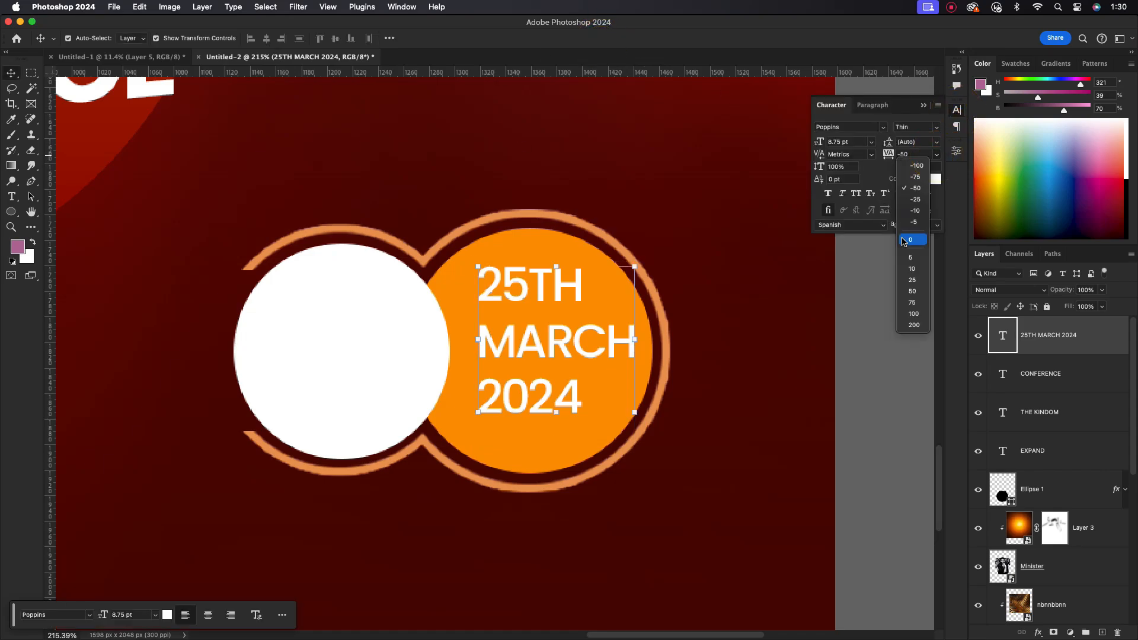
pyautogui.click(913, 241)
pyautogui.click(937, 141)
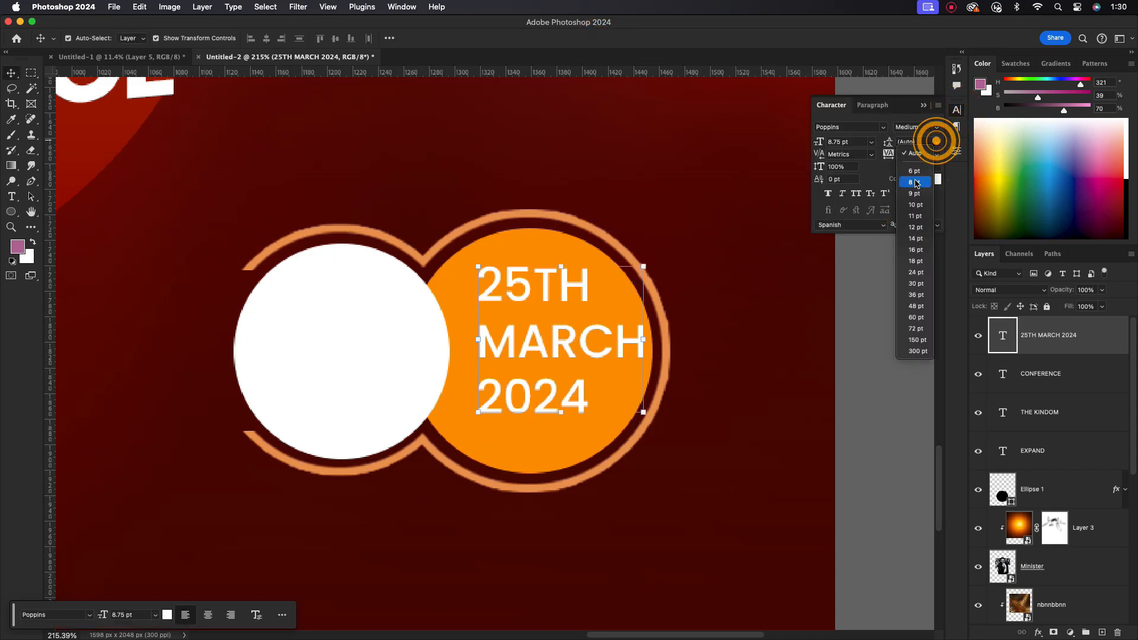
pyautogui.click(916, 185)
pyautogui.moveTo(562, 298); pyautogui.dragTo(550, 322)
# - Increase the font size of the 25TH line until it spans the width of MARCH
pyautogui.scroll(3, 550, 320)
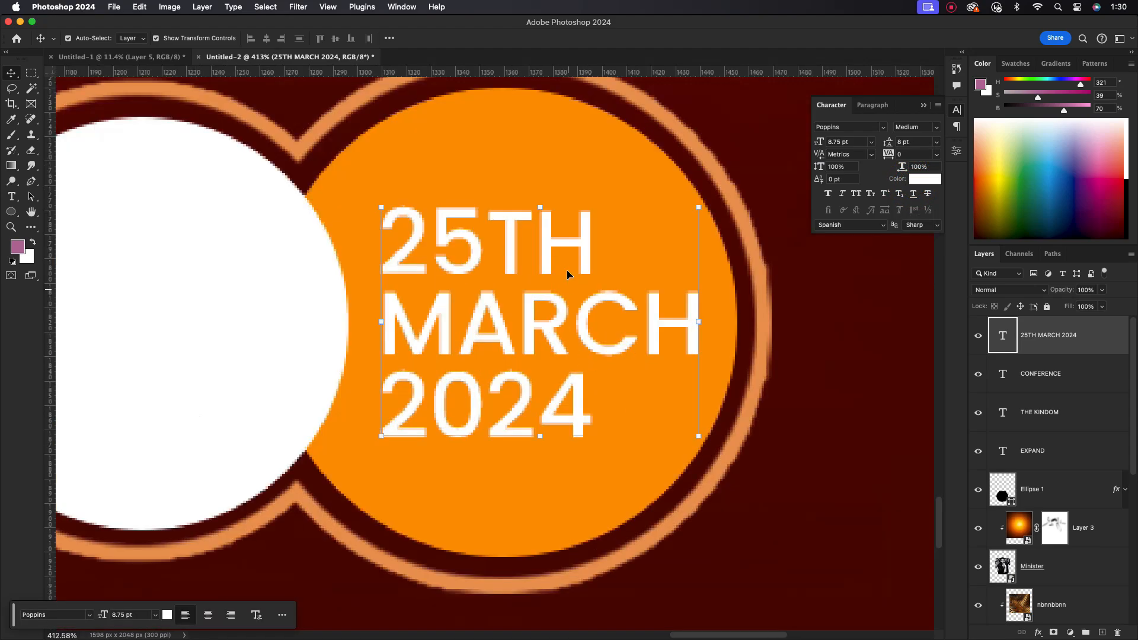
pyautogui.doubleClick(568, 285)
pyautogui.tripleClick(600, 249)
pyautogui.click(847, 143)
pyautogui.press('Up')
pyautogui.press('Up')
pyautogui.press('Up')
pyautogui.press('Up')
pyautogui.press('Up')
pyautogui.click(575, 37)
# - Set the 2024 line to 13 pt with 11 pt leading and commit the text edit
pyautogui.doubleClick(573, 404)
pyautogui.moveTo(617, 408); pyautogui.dragTo(379, 395)
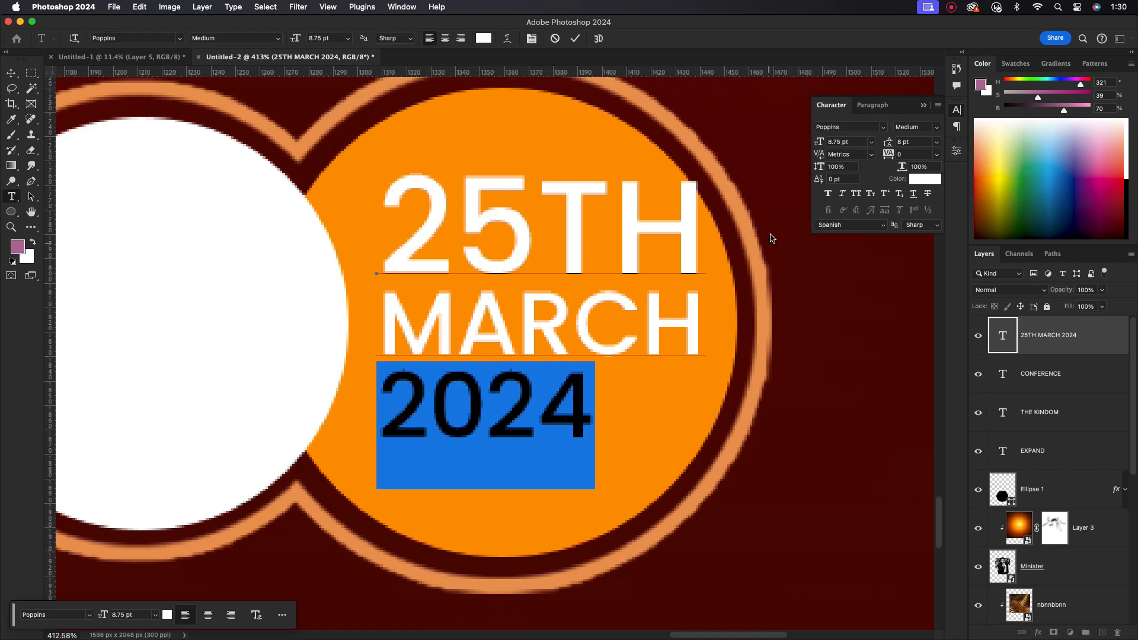
pyautogui.click(847, 142)
pyautogui.write('13')
pyautogui.press('Return')
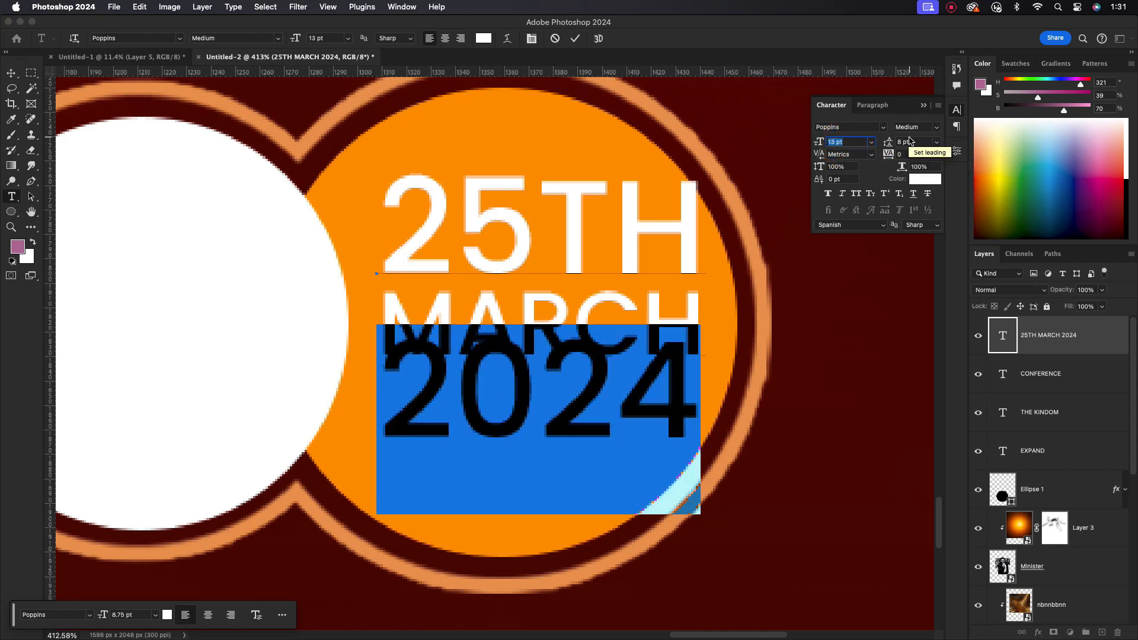
pyautogui.click(907, 142)
pyautogui.write('11')
pyautogui.press('Return')
pyautogui.click(575, 38)
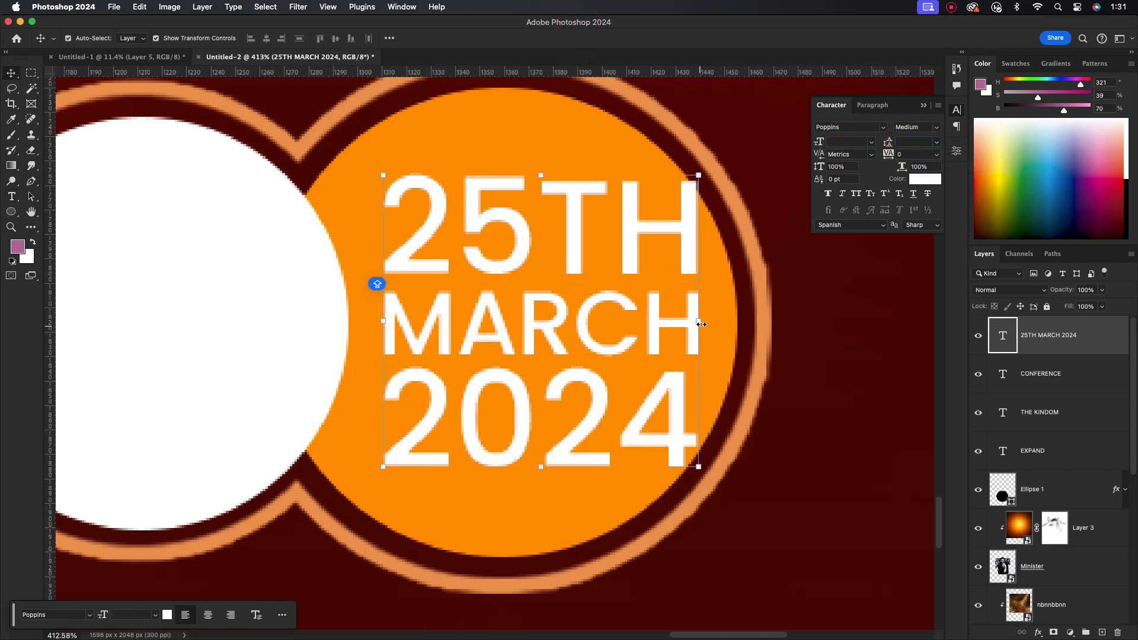
# - Resize the date block to fit inside the orange circle, centre it and commit the transform
pyautogui.hotkey('ctrl', 't')
pyautogui.moveTo(704, 350); pyautogui.dragTo(707, 341)
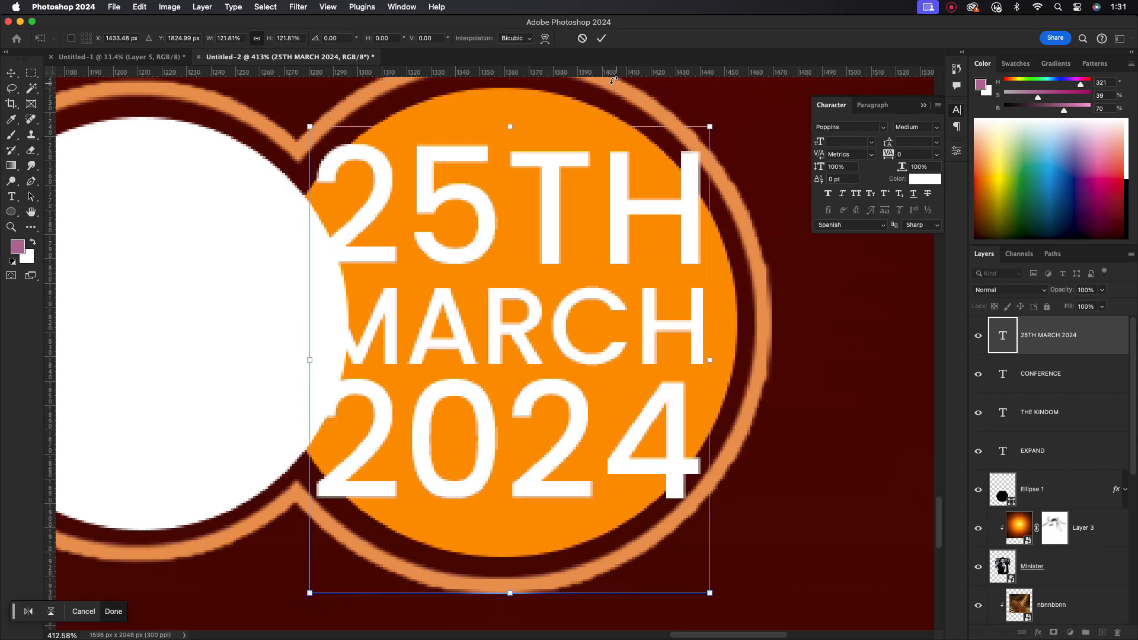
pyautogui.press('Return')
pyautogui.hotkey('ctrl', 't')
pyautogui.moveTo(709, 359); pyautogui.dragTo(652, 359)
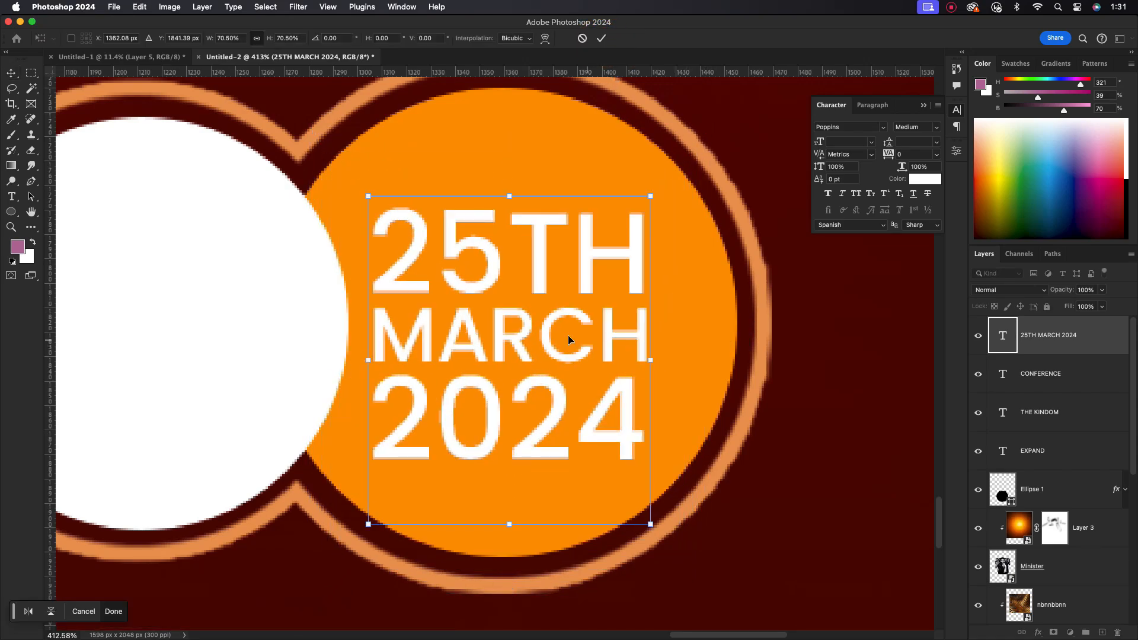
pyautogui.moveTo(546, 342); pyautogui.dragTo(543, 310)
pyautogui.click(598, 38)
# - Colour the date text with the dark red sampled from the poster background and set its weight to Bold
pyautogui.scroll(-5, 631, 285)
pyautogui.click(926, 177)
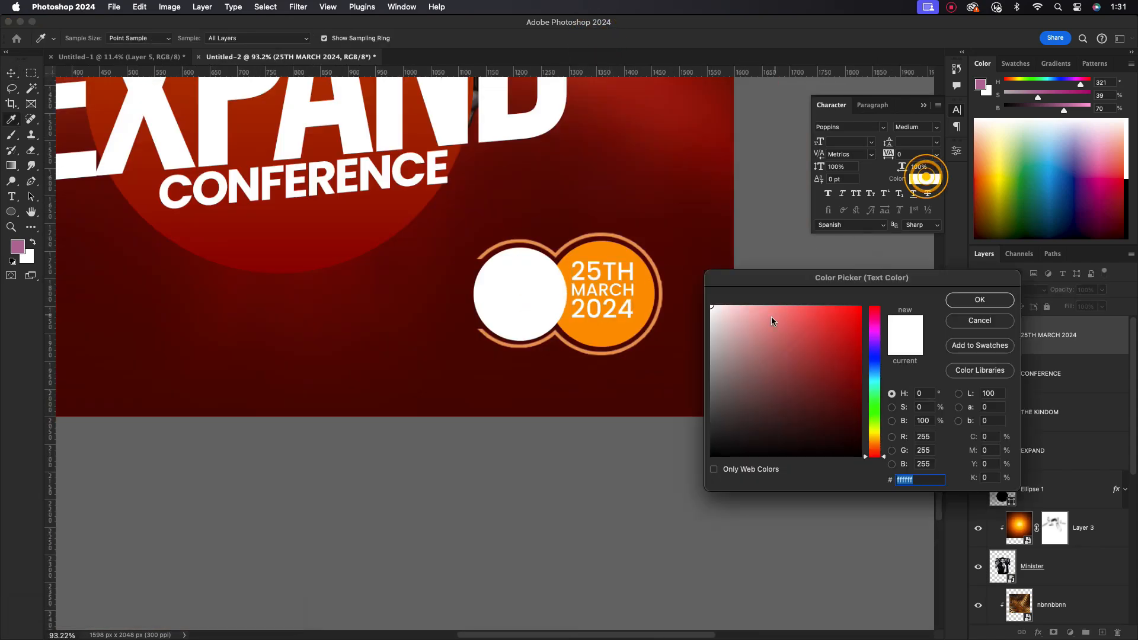
pyautogui.click(688, 332)
pyautogui.click(686, 327)
pyautogui.click(980, 299)
pyautogui.click(936, 126)
pyautogui.click(902, 226)
pyautogui.scroll(3, 510, 361)
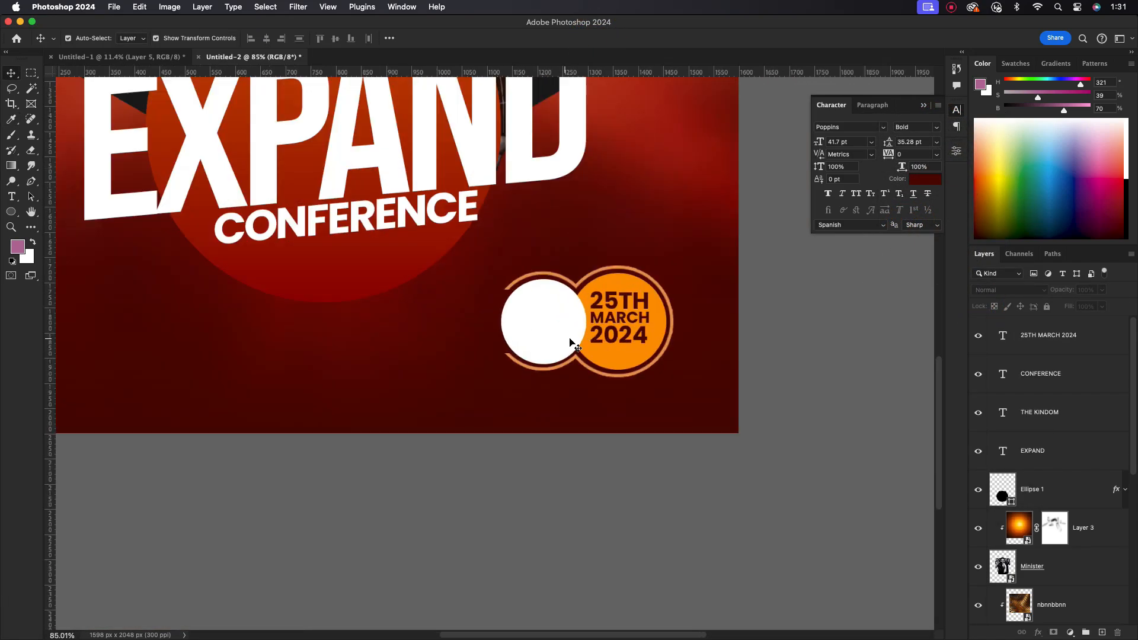
# - Duplicate the date text onto the white circle and replace its wording with 5PM PROMPT on two lines
pyautogui.moveTo(636, 324); pyautogui.dragTo(556, 349)
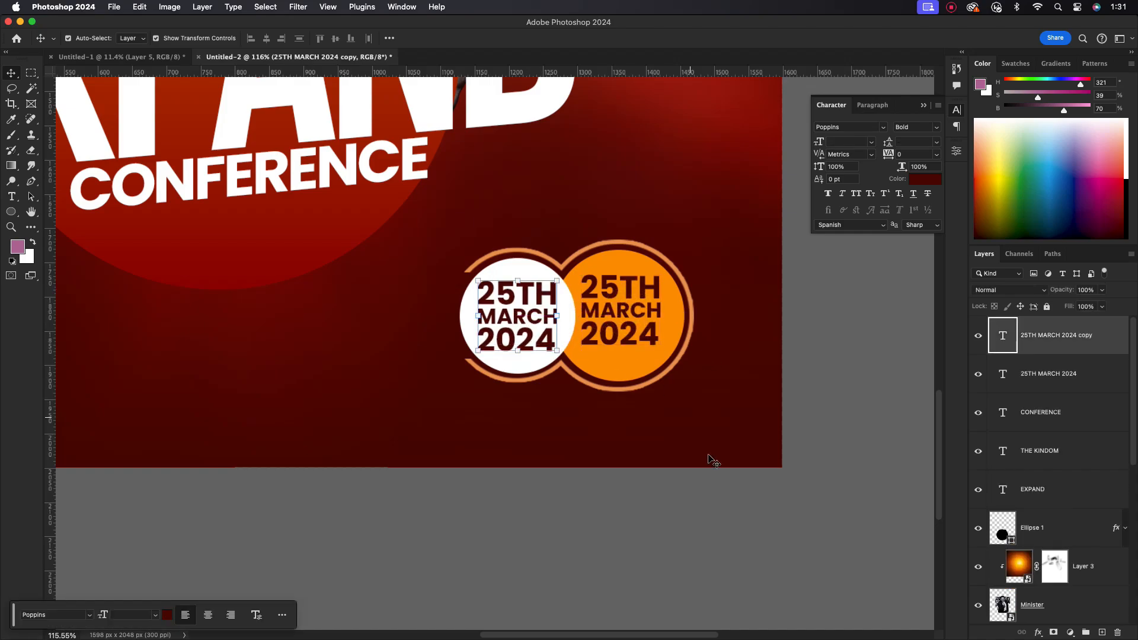
pyautogui.doubleClick(518, 309)
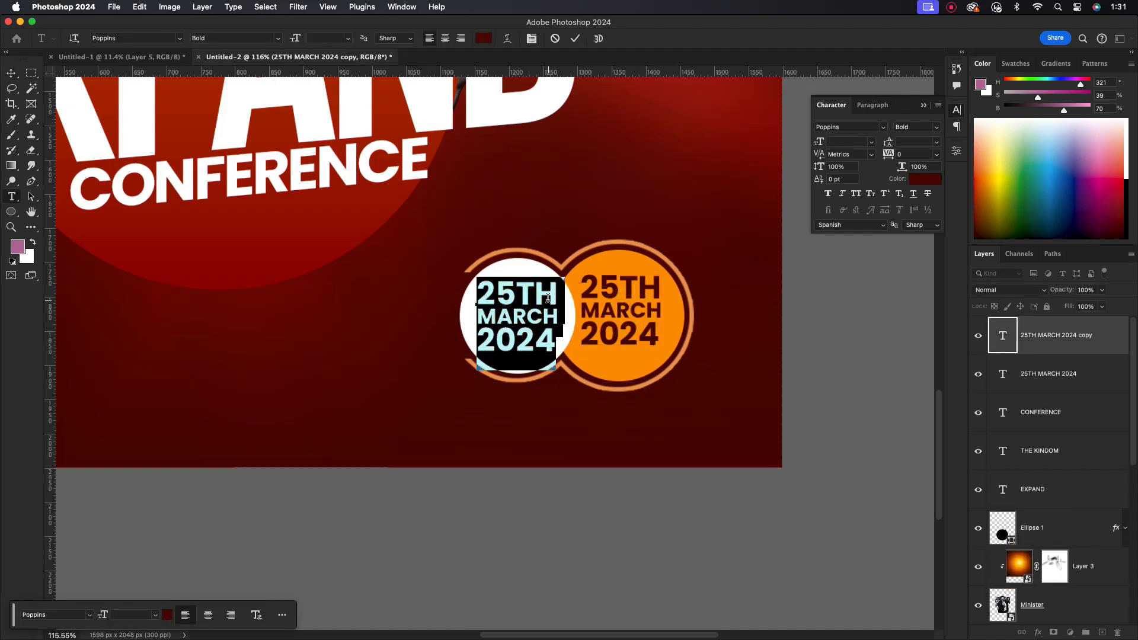
pyautogui.write('5PM')
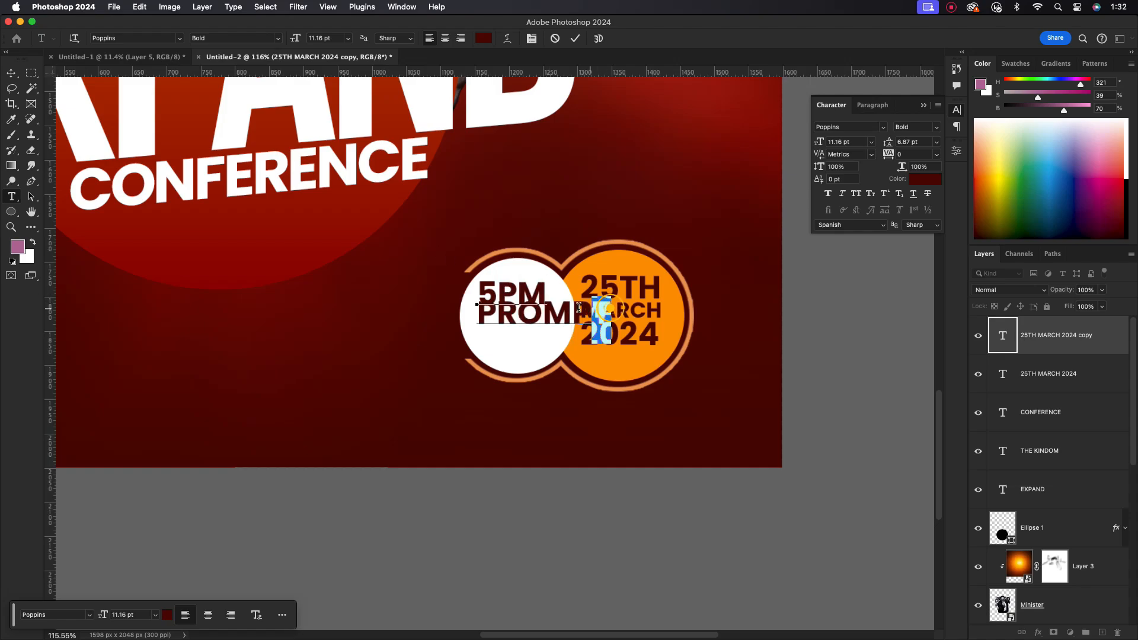
# - Set the PROMPT line to 6 pt, commit the text edit and set the time text's leading to 4 pt
pyautogui.moveTo(589, 307); pyautogui.dragTo(409, 331)
pyautogui.click(853, 142)
pyautogui.write('5')
pyautogui.press('Return')
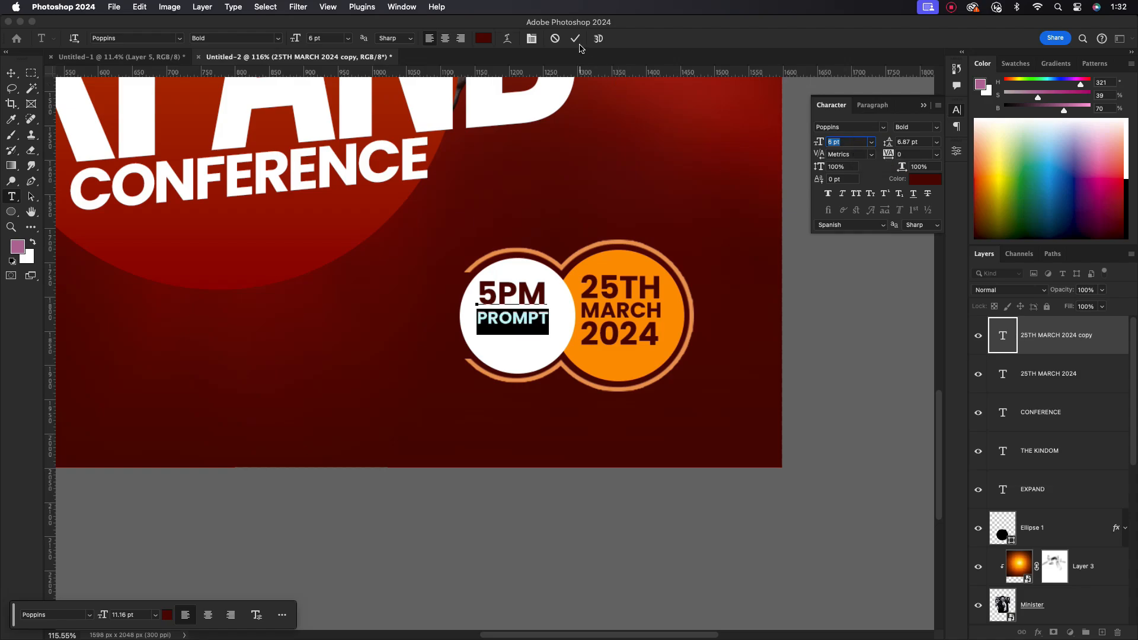
pyautogui.click(576, 39)
pyautogui.write('4')
pyautogui.press('Return')
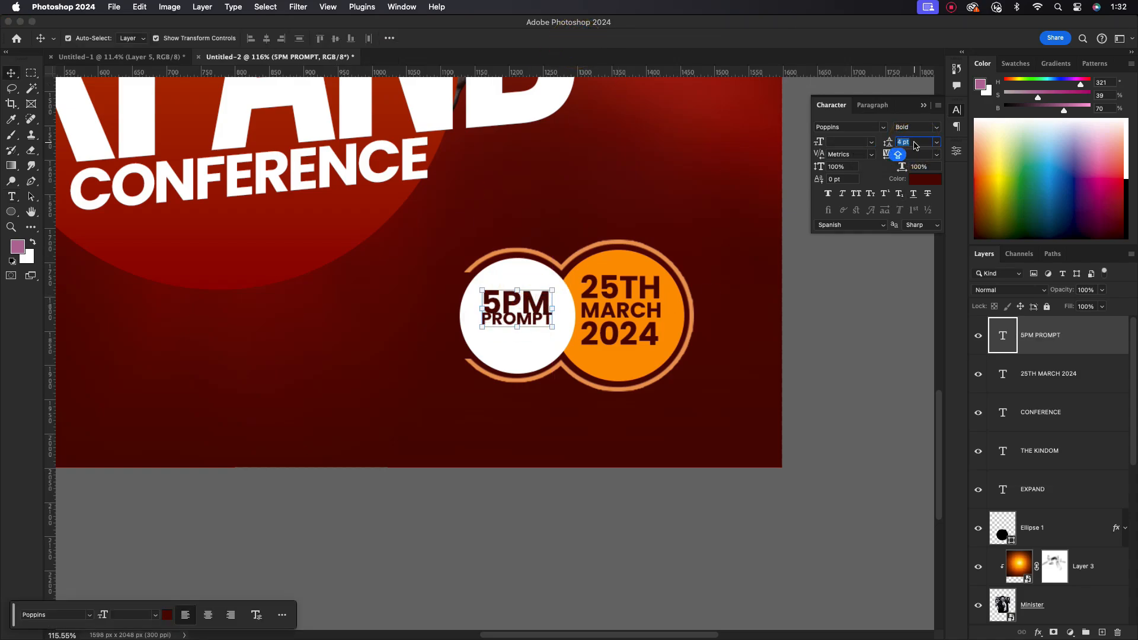
# - Enlarge the 5PM PROMPT text to fill the white circle's width, centre it there and commit the transform
pyautogui.moveTo(552, 308); pyautogui.dragTo(561, 311)
pyautogui.click(601, 38)
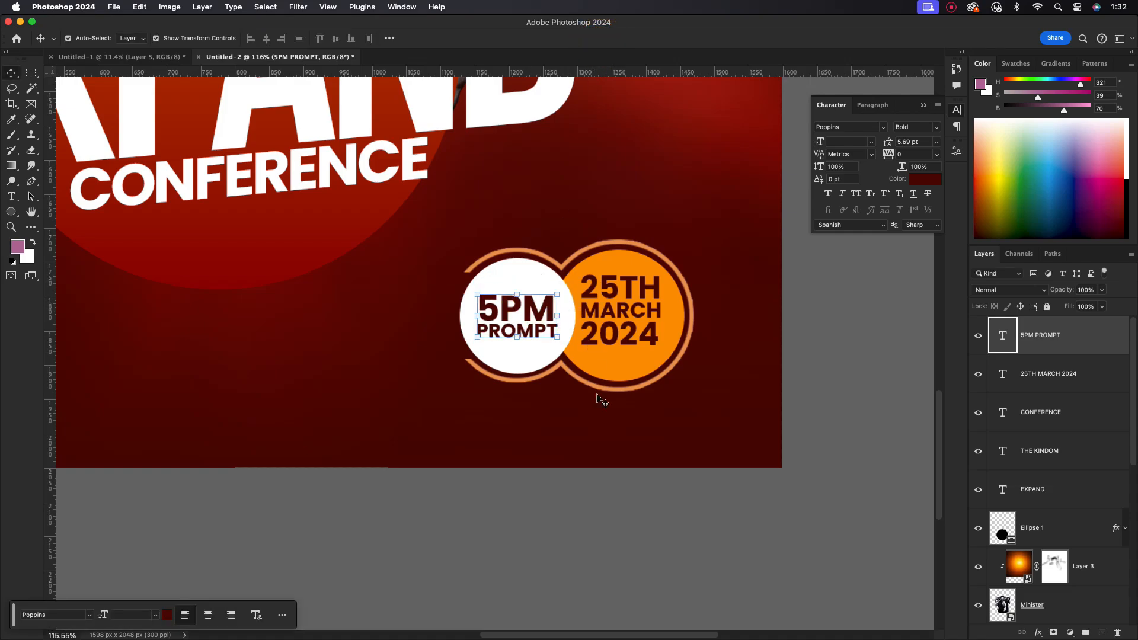
pyautogui.scroll(-5, 567, 415)
pyautogui.scroll(-1, 566, 415)
pyautogui.moveTo(498, 379); pyautogui.dragTo(572, 437)
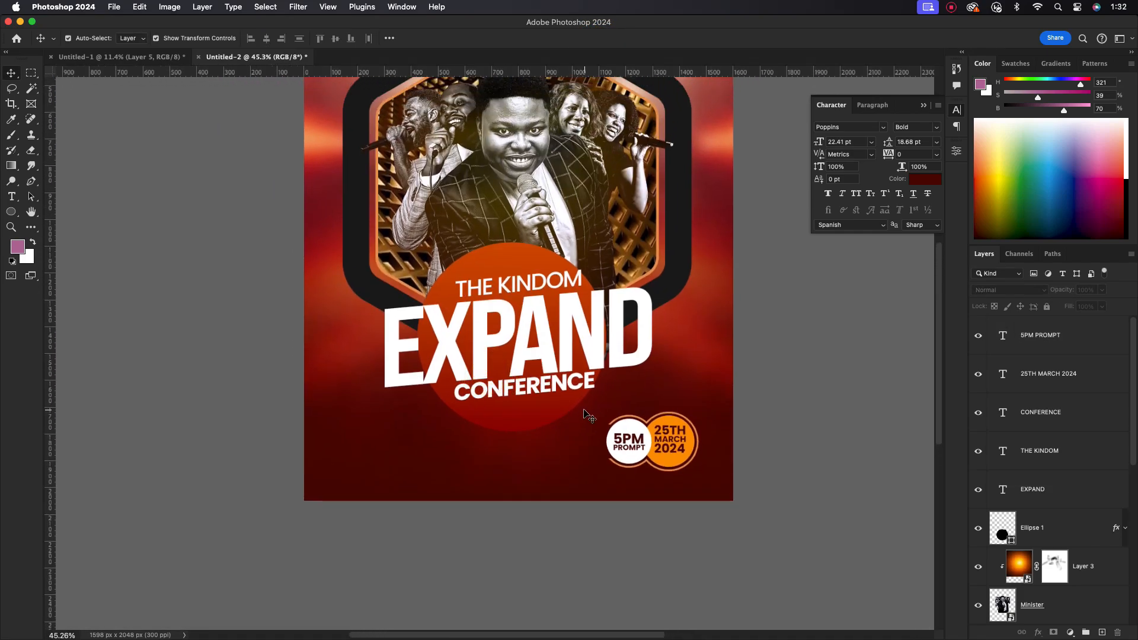
pyautogui.scroll(-2, 584, 415)
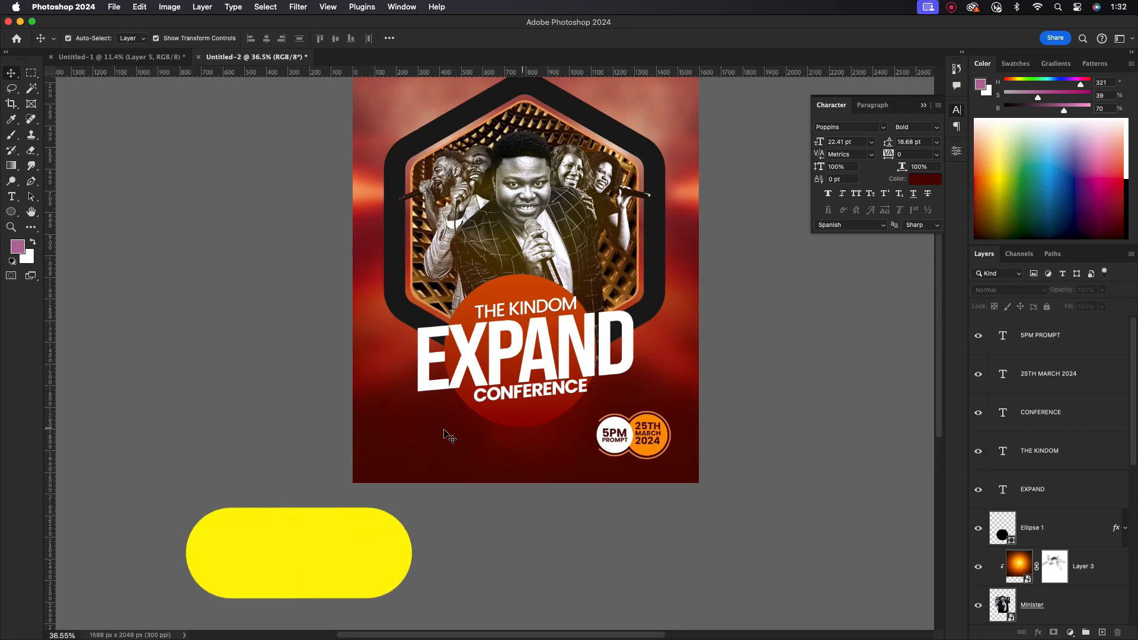
# - Add white text below the title at the poster's lower left, giving THE CORNERSTONE CHRISTIAN CENTRE and the venue's street address on four lines
pyautogui.click(11, 196)
pyautogui.click(401, 443)
pyautogui.press('BackSpace')
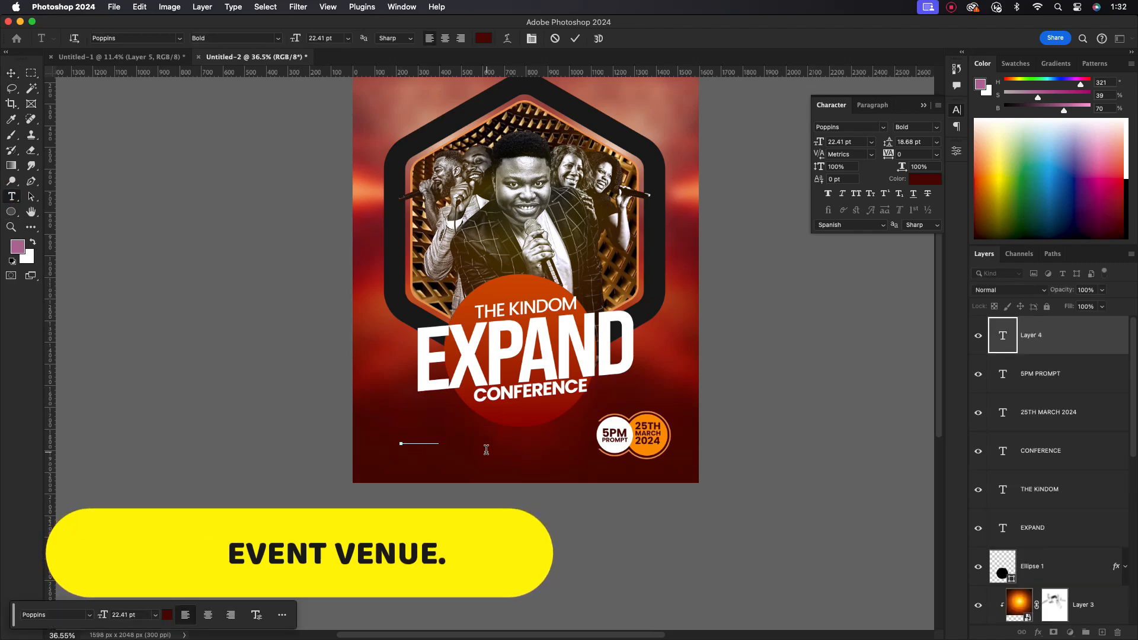
pyautogui.click(918, 179)
pyautogui.click(606, 439)
pyautogui.press('Return')
pyautogui.click(927, 180)
pyautogui.click(717, 309)
pyautogui.click(980, 300)
pyautogui.click(440, 439)
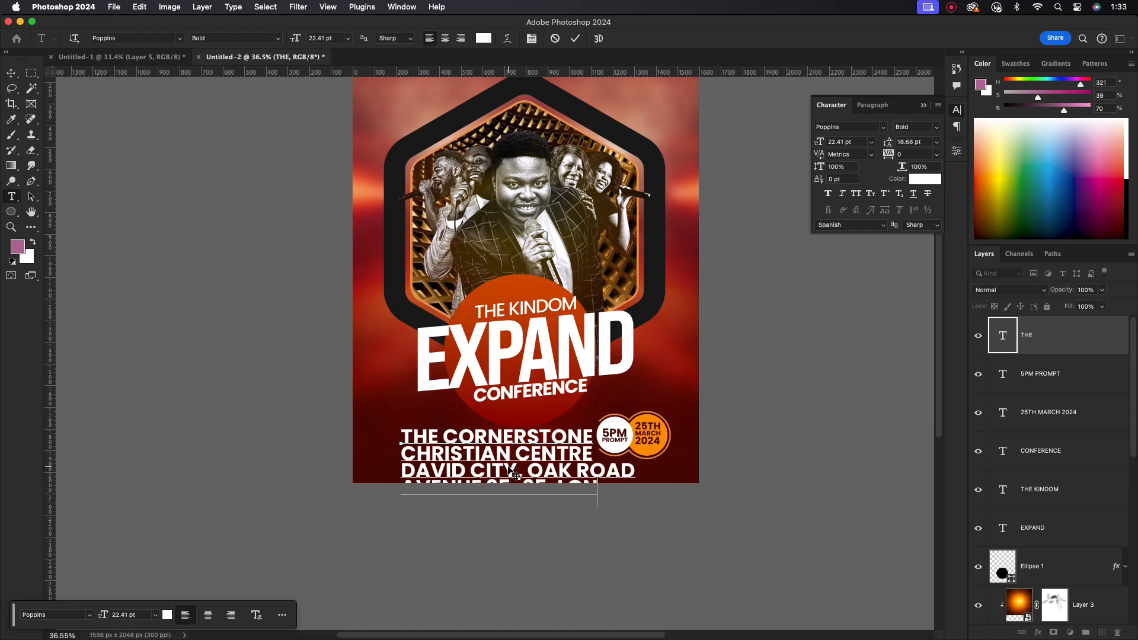
pyautogui.click(575, 38)
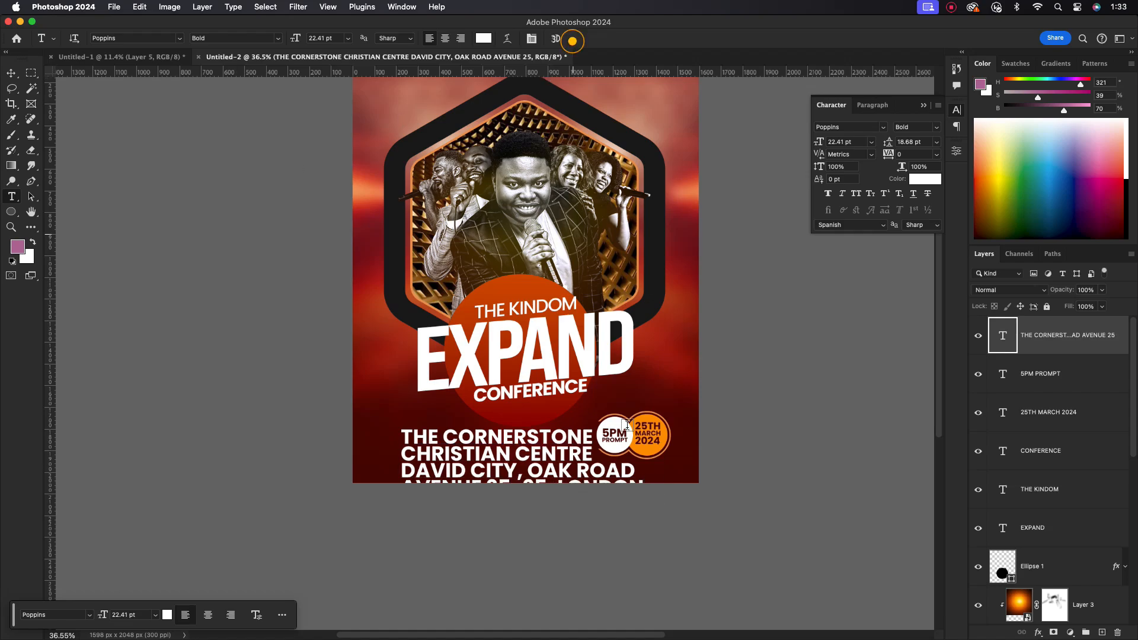
# - Scale the venue text down to about 8.92 pt, place it level with the date badge near the poster's left edge and commit
pyautogui.hotkey('ctrl', 't')
pyautogui.moveTo(650, 429); pyautogui.dragTo(491, 451)
pyautogui.moveTo(431, 470); pyautogui.dragTo(414, 442)
pyautogui.click(602, 38)
# - Insert a comma after the road name in the venue text and commit the edit
pyautogui.scroll(5, 494, 435)
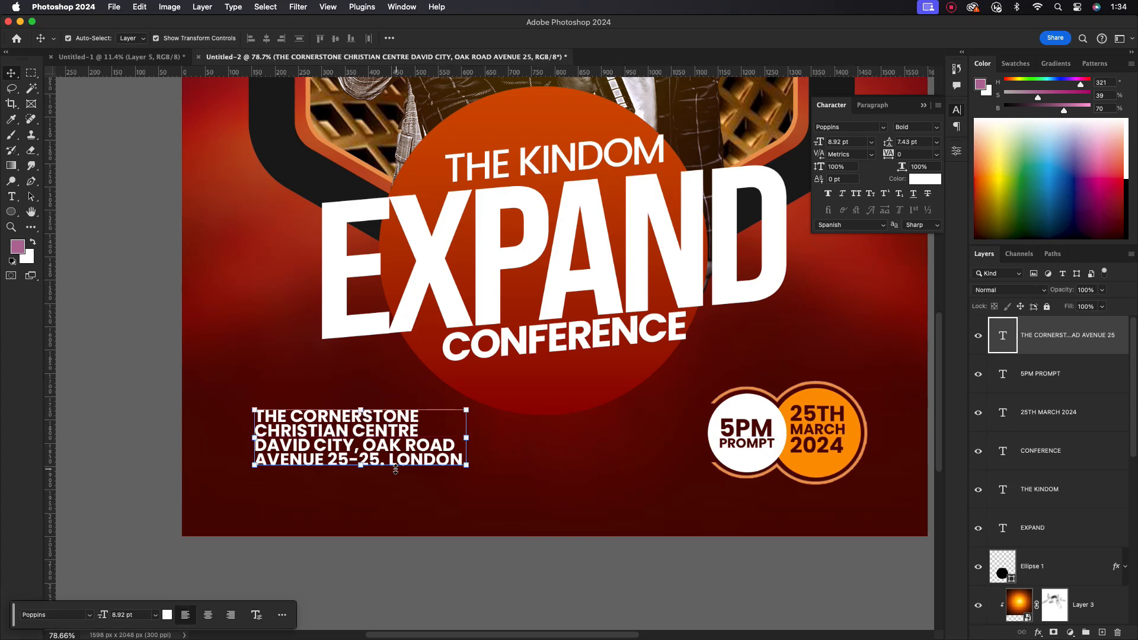
pyautogui.doubleClick(439, 447)
pyautogui.click(480, 458)
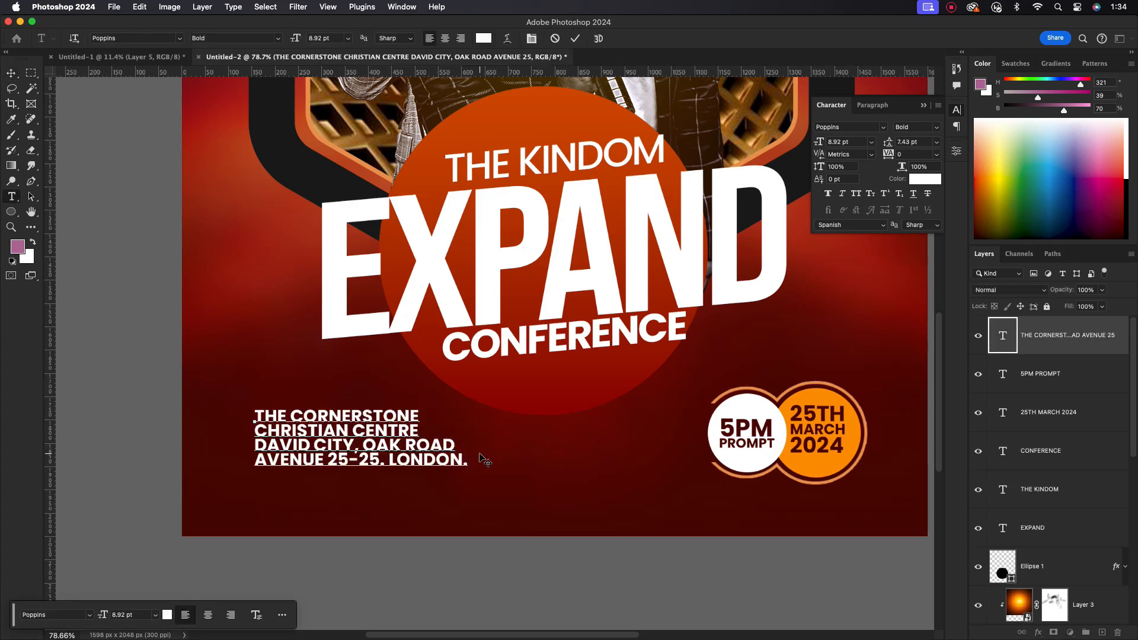
pyautogui.click(576, 37)
pyautogui.scroll(-2, 344, 391)
pyautogui.scroll(-3, 511, 380)
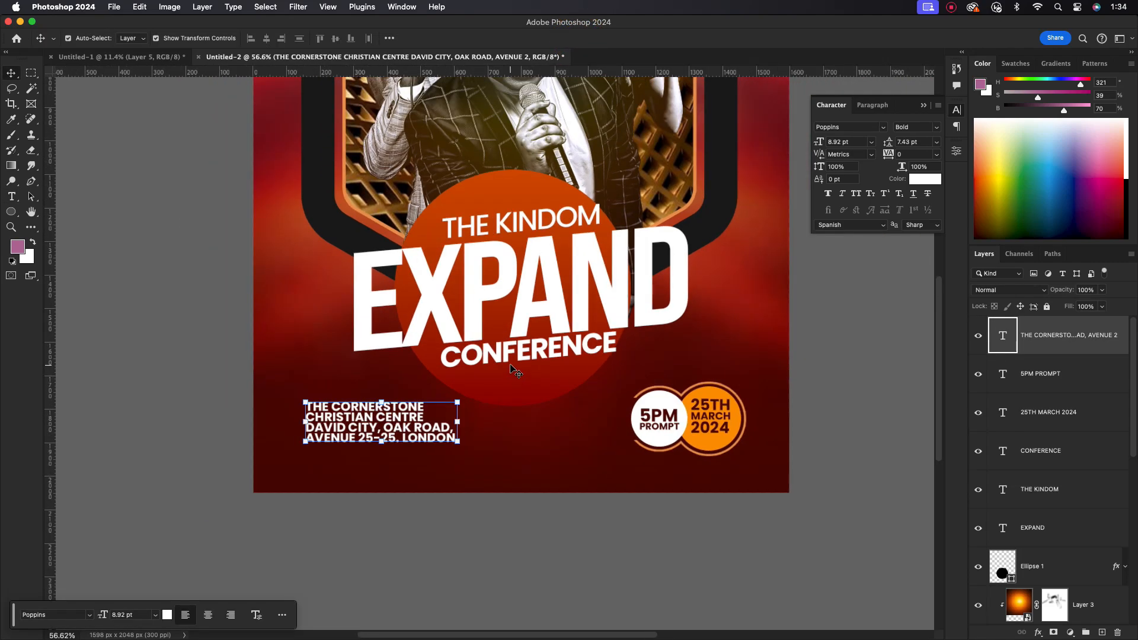
# - Add the church name THE CORNERSTONE CHRISTIAN CENTRE on two lines above the hexagon frame and commit the text
pyautogui.scroll(8, 511, 261)
pyautogui.press('t')
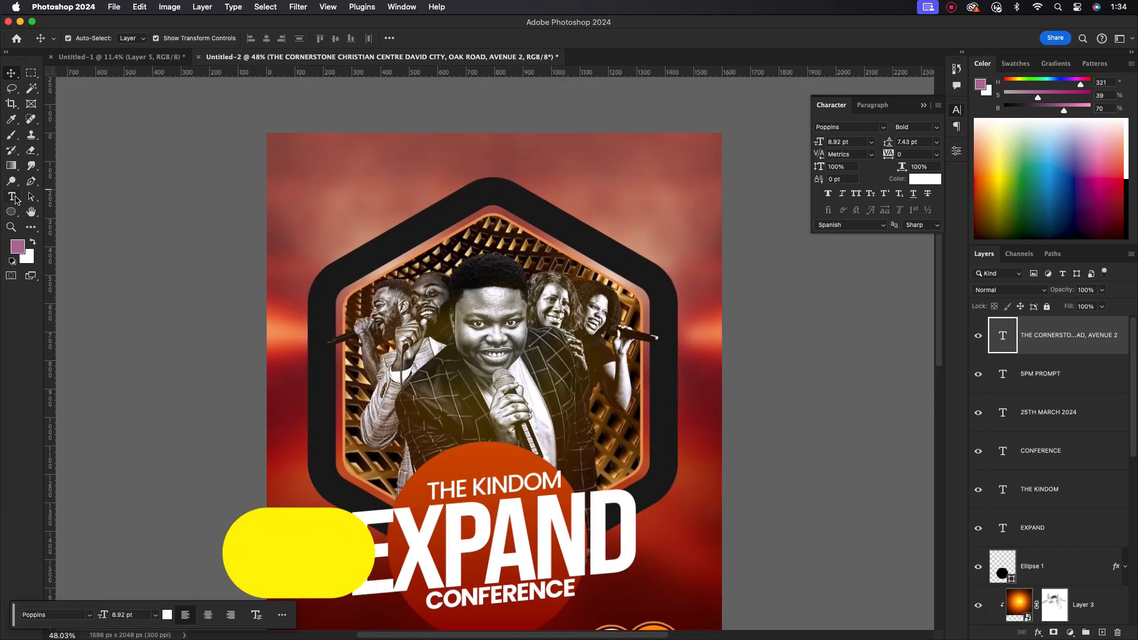
pyautogui.click(308, 176)
pyautogui.write('THE COR')
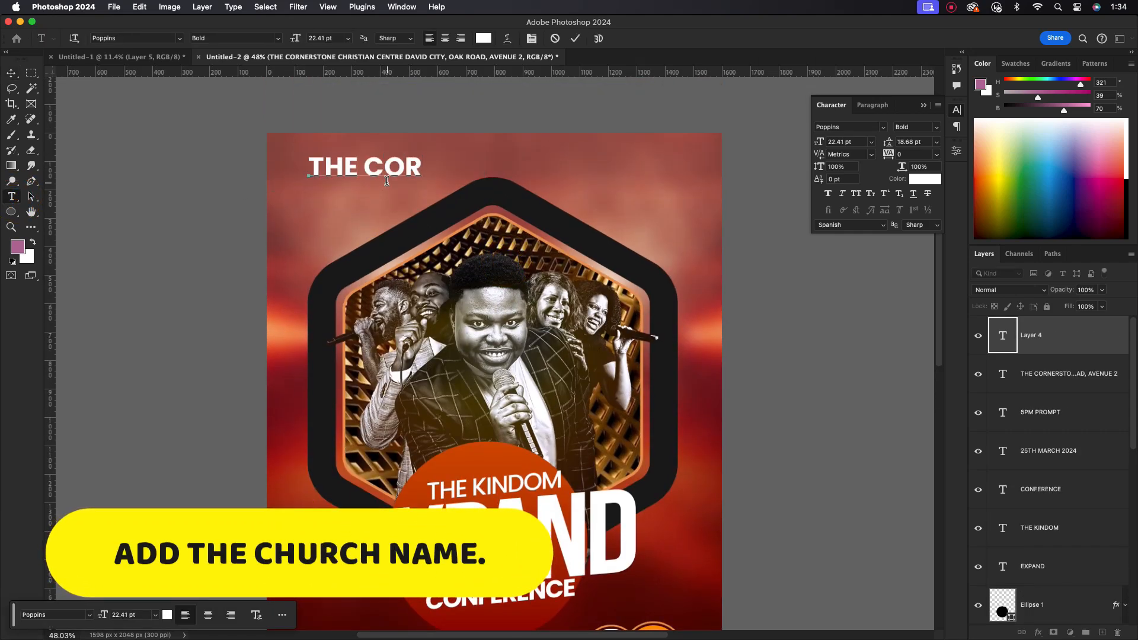
pyautogui.write('NERSTA')
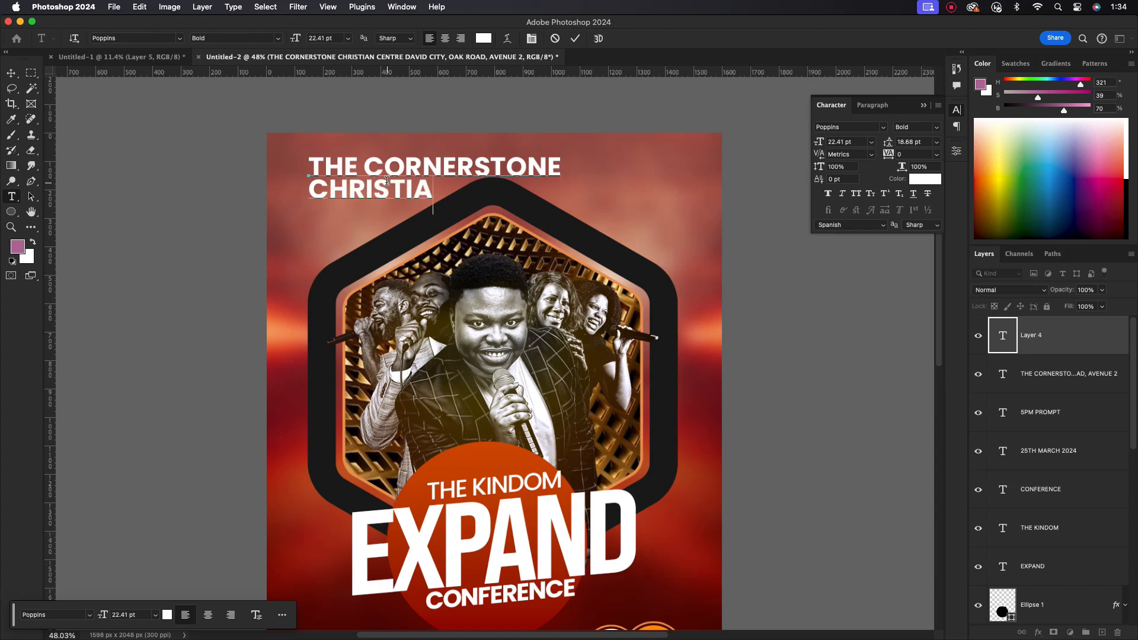
pyautogui.click(575, 38)
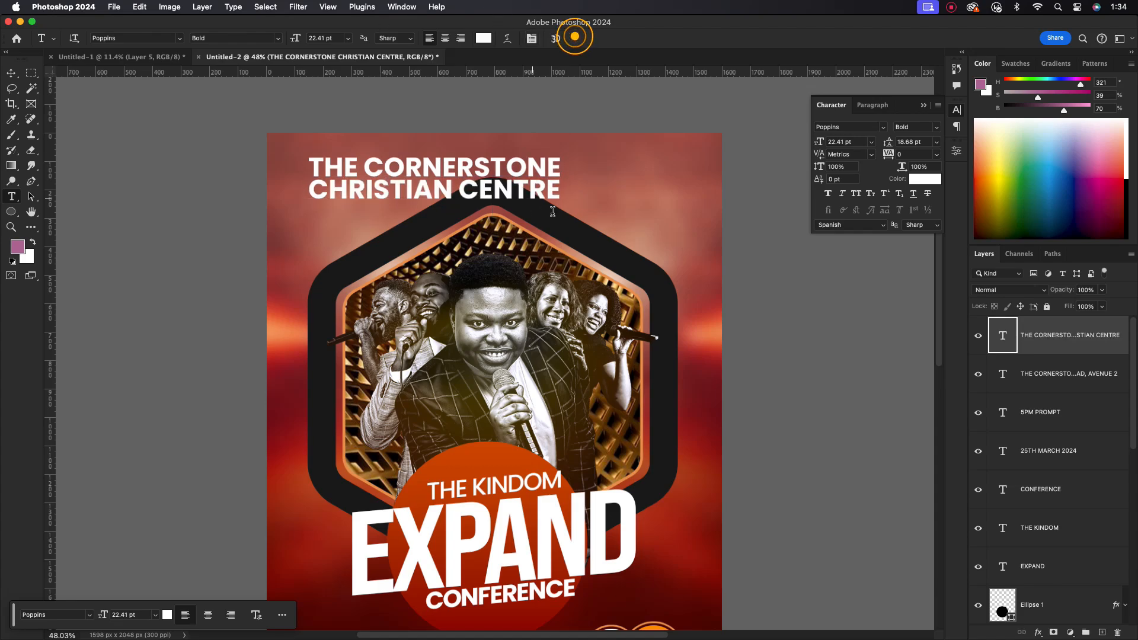
# - Scale the church name down to about 7.92 pt, place it in the poster's upper-left corner and commit the transform
pyautogui.click(11, 74)
pyautogui.moveTo(563, 178); pyautogui.dragTo(479, 178)
pyautogui.moveTo(452, 183); pyautogui.dragTo(341, 189)
pyautogui.click(599, 38)
# - Try the hexagon frame's dark colour on the church name and restore it to the white sampled from the title
pyautogui.click(925, 179)
pyautogui.click(664, 280)
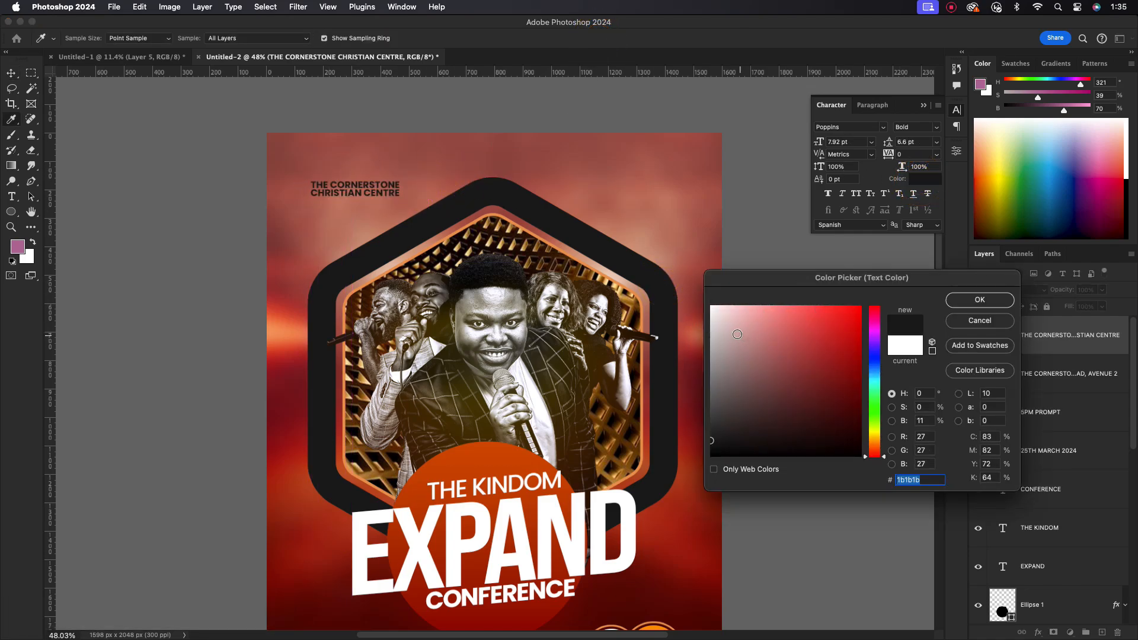
pyautogui.click(749, 427)
pyautogui.click(631, 515)
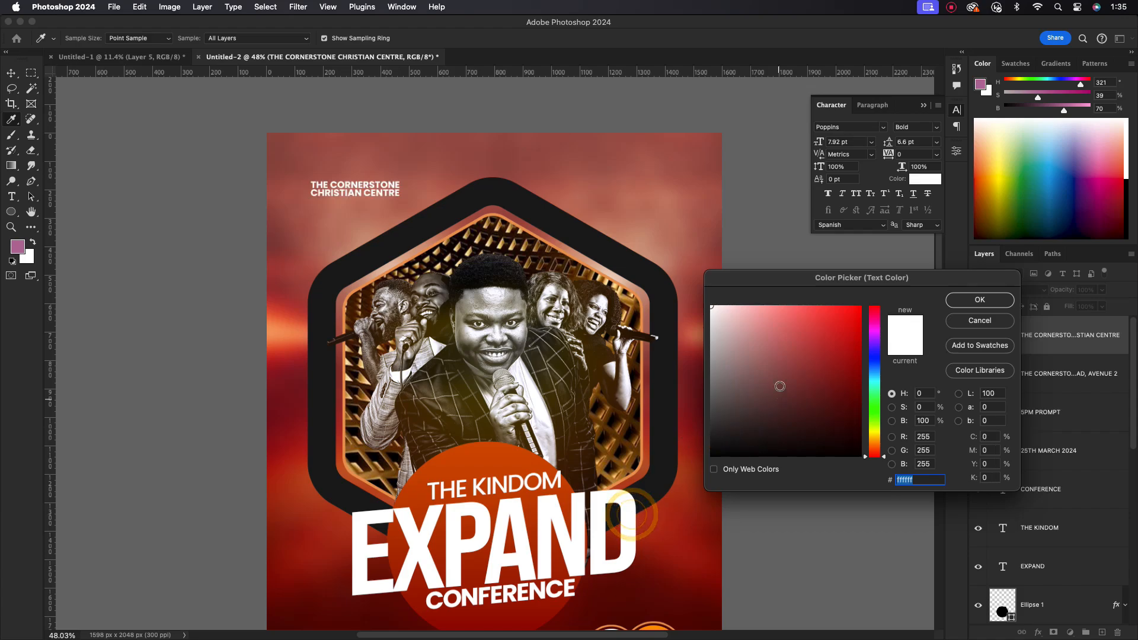
pyautogui.click(961, 304)
pyautogui.press('v')
# - Duplicate the dark hexagon frame layer and move the copy to the top of the layer stack
pyautogui.scroll(-3, 474, 402)
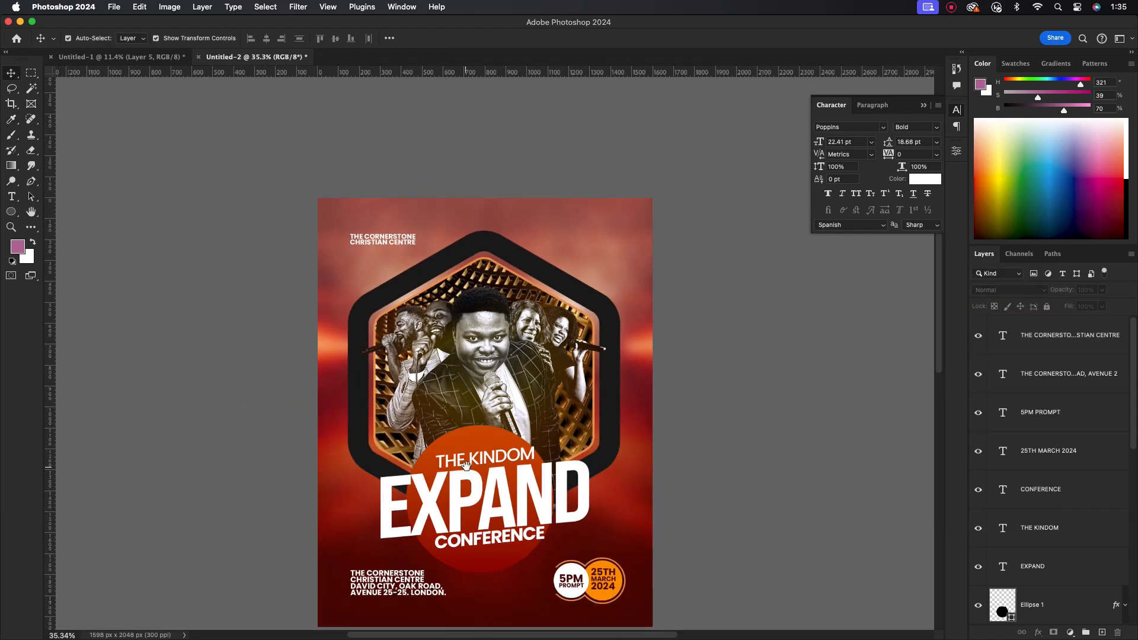
pyautogui.scroll(1, 473, 396)
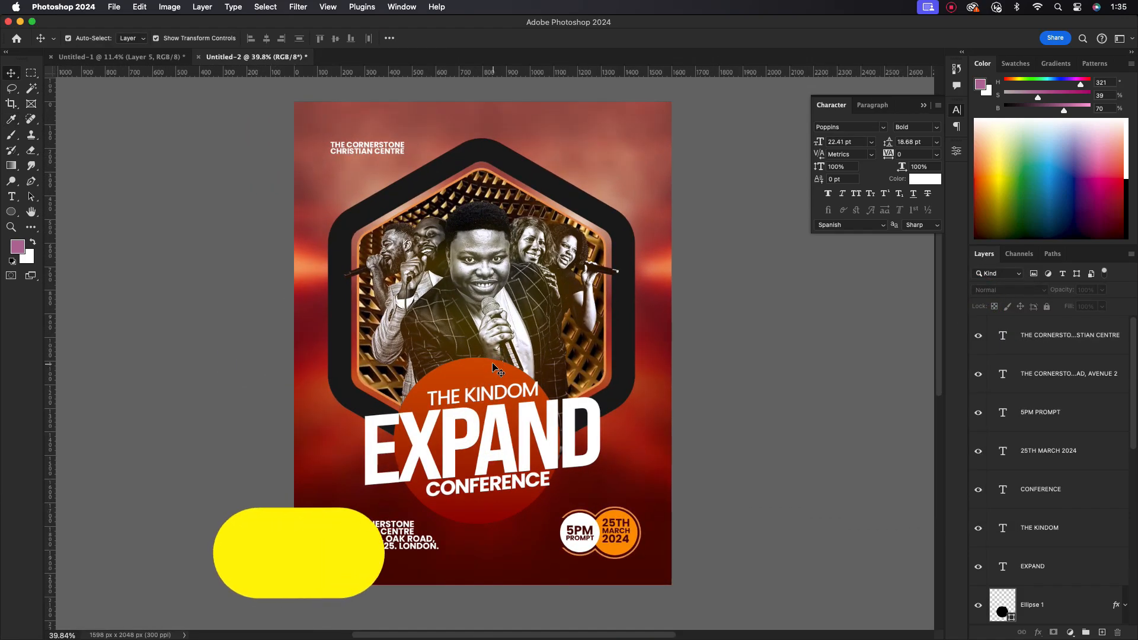
pyautogui.scroll(1, 496, 353)
pyautogui.scroll(-5, 1078, 475)
pyautogui.click(1078, 475)
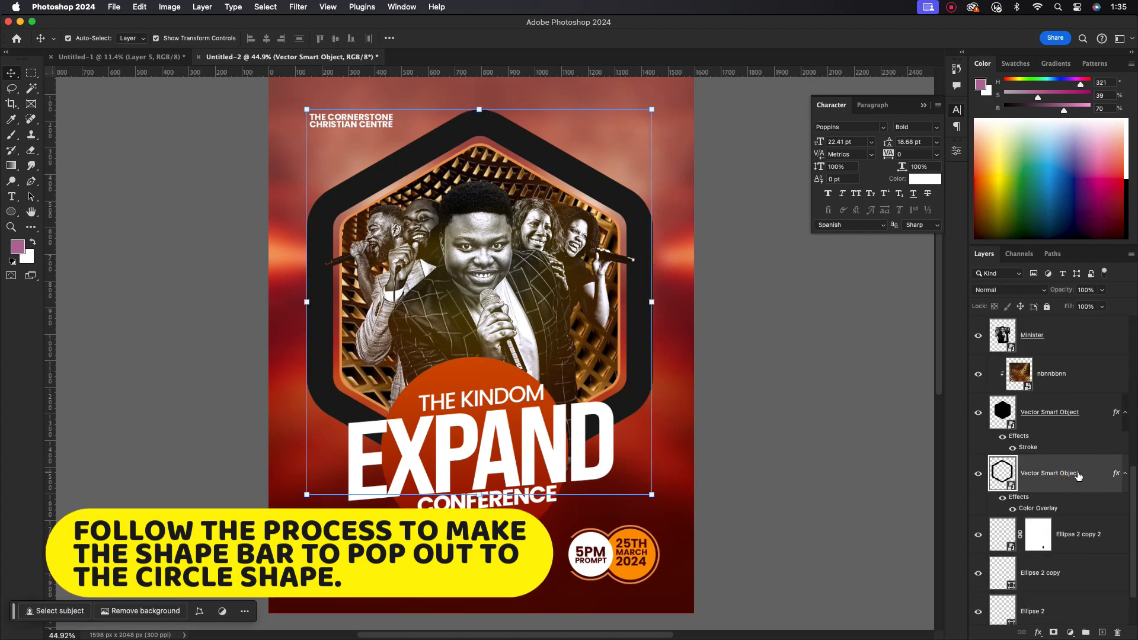
pyautogui.press('super+j')
pyautogui.moveTo(1054, 475); pyautogui.dragTo(1039, 344)
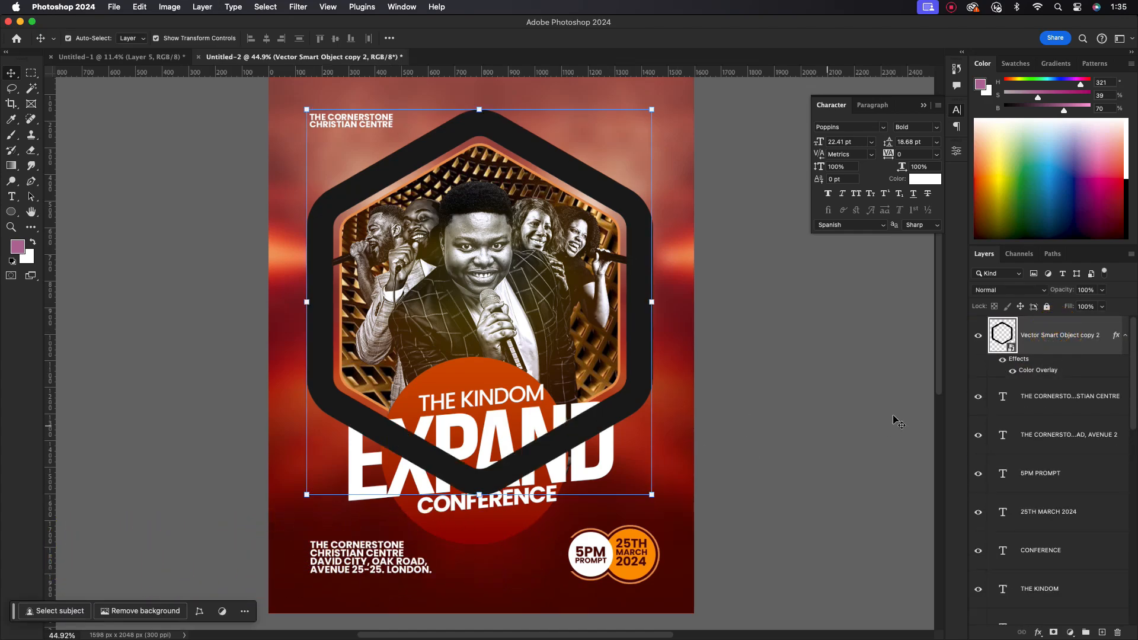
# - Load the copied hexagon frame's outline as a selection, fill it with white on a new layer and deselect
pyautogui.click(957, 151)
pyautogui.click(956, 151)
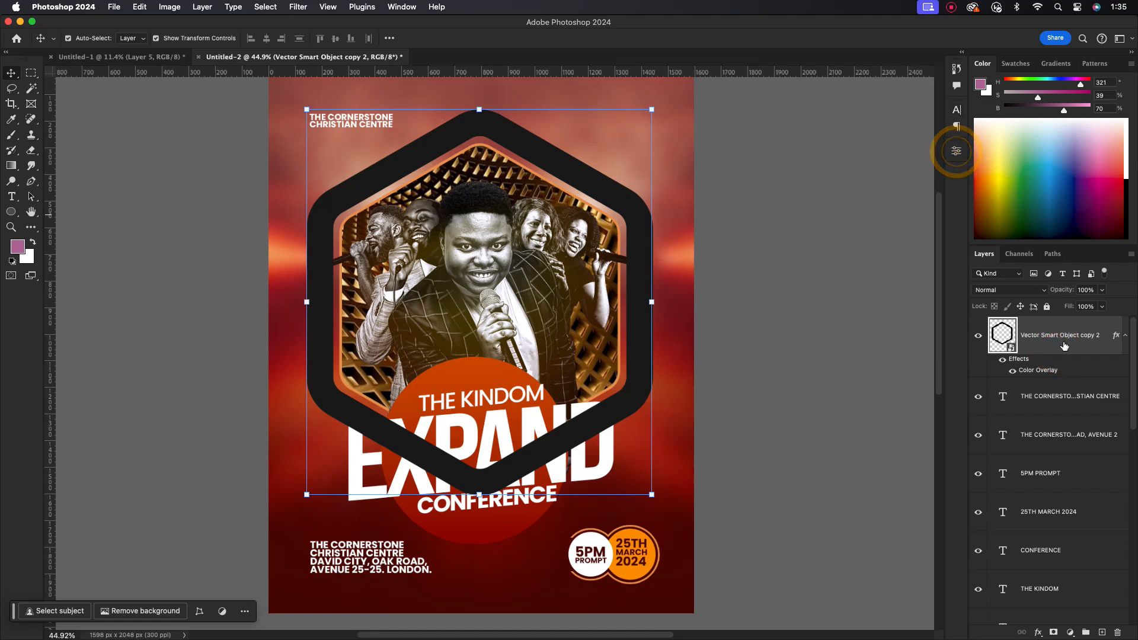
pyautogui.click(12, 196)
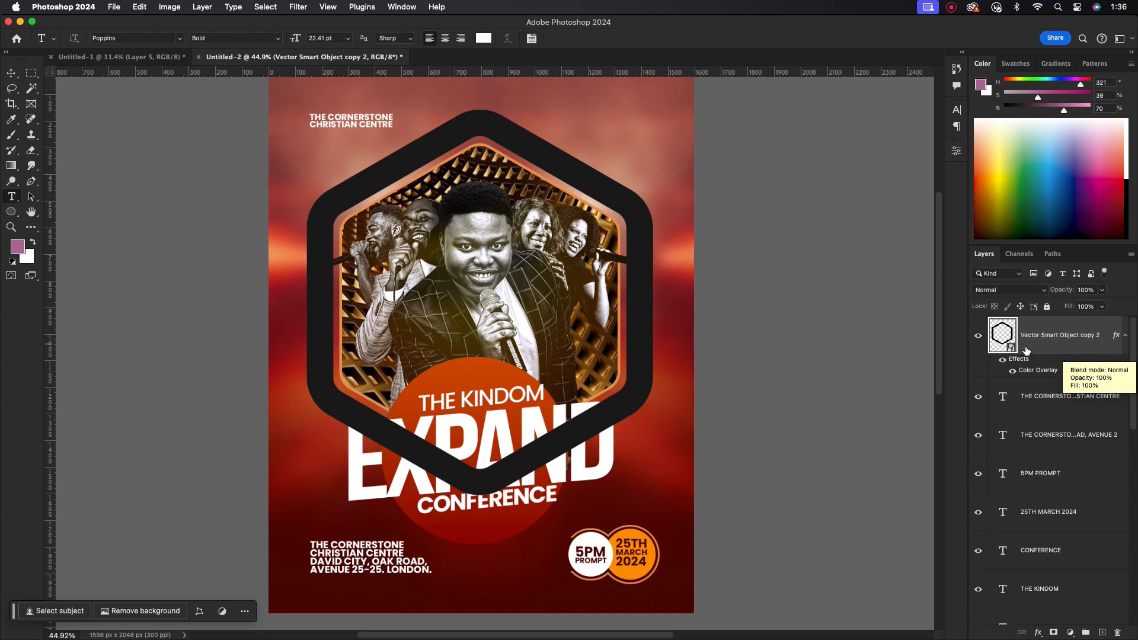
pyautogui.keyDown('super'); pyautogui.click(1003, 335); pyautogui.keyUp('super')
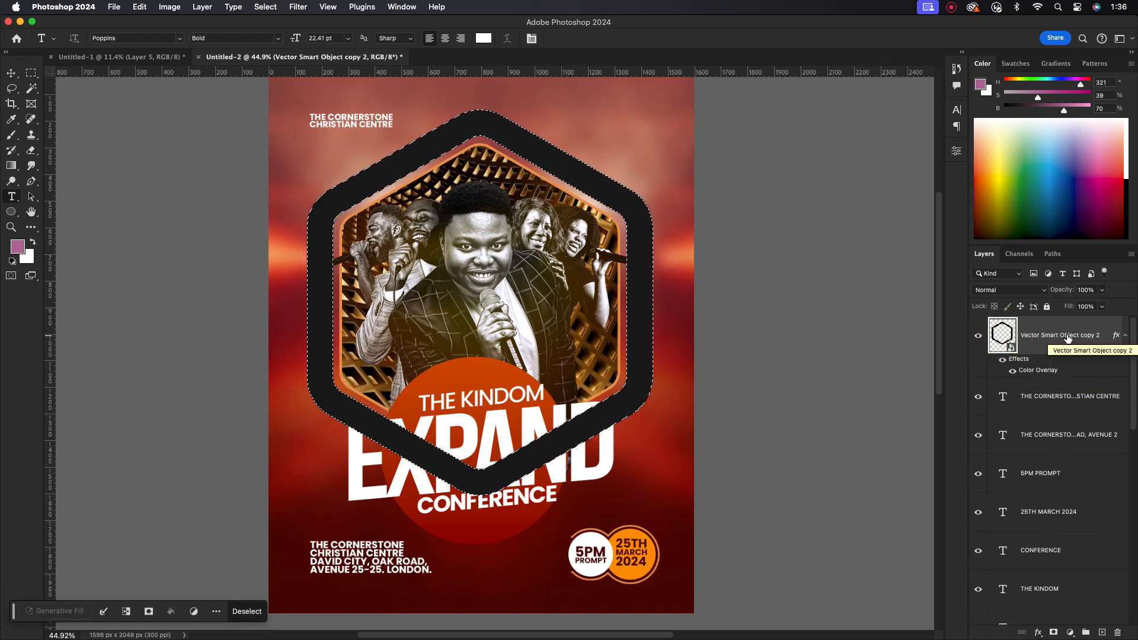
pyautogui.click(1102, 633)
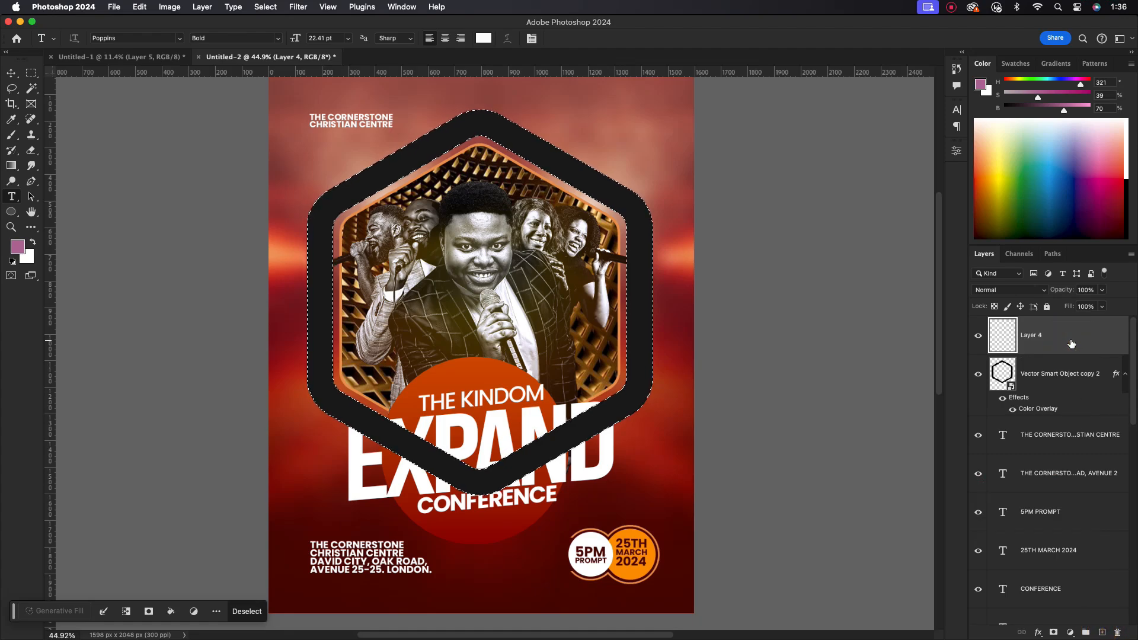
pyautogui.press('super+BackSpace')
pyautogui.press('super+d')
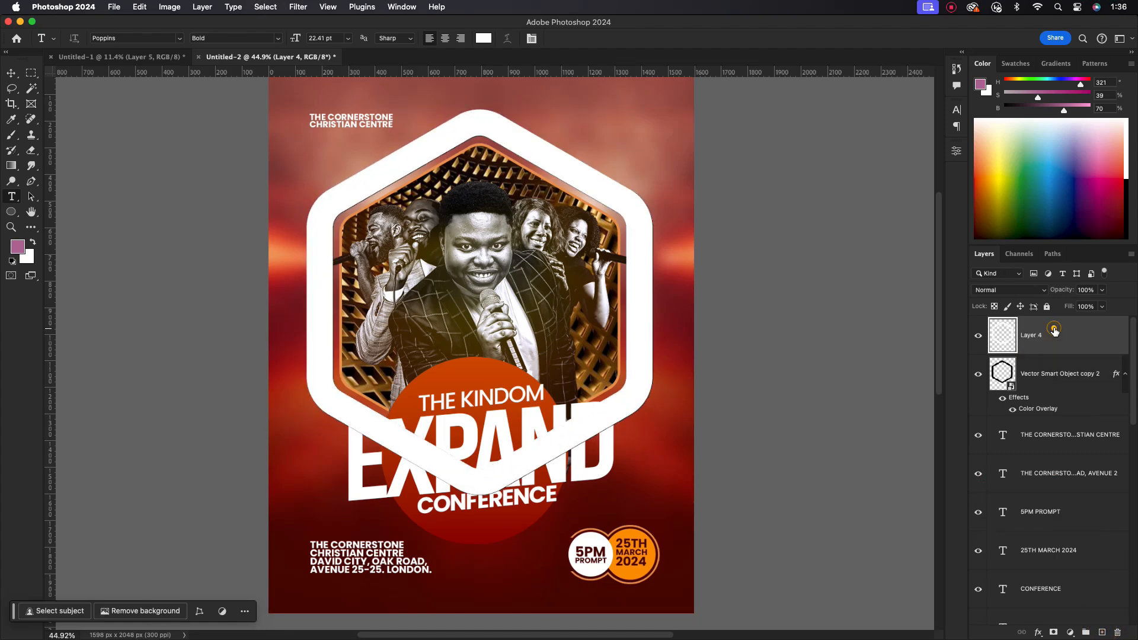
pyautogui.click(957, 150)
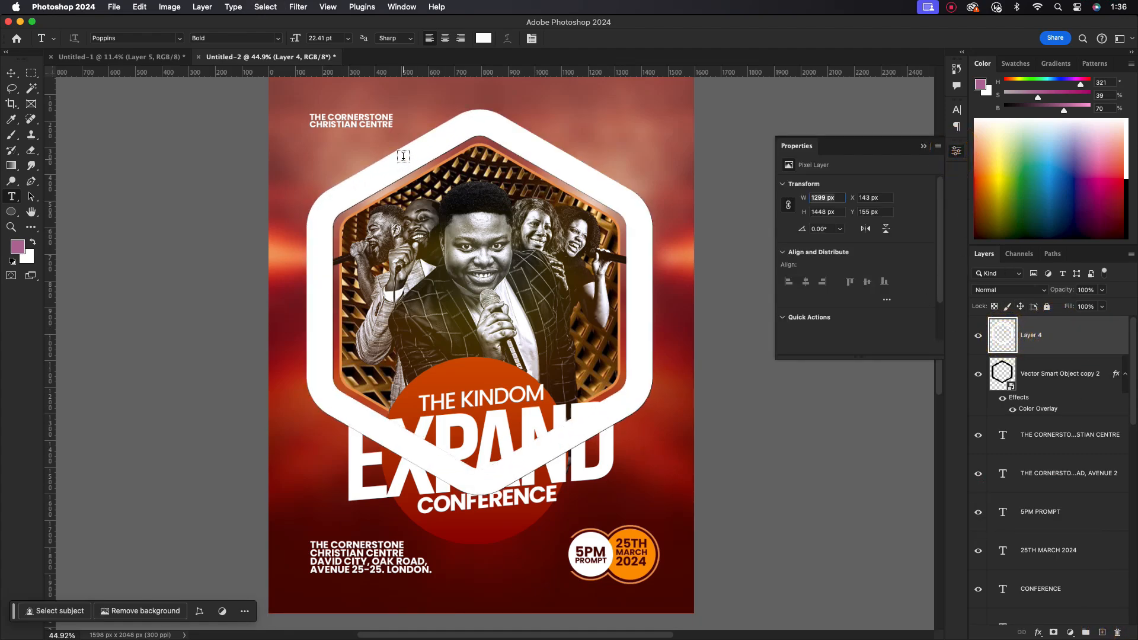
pyautogui.rightClick(1089, 343)
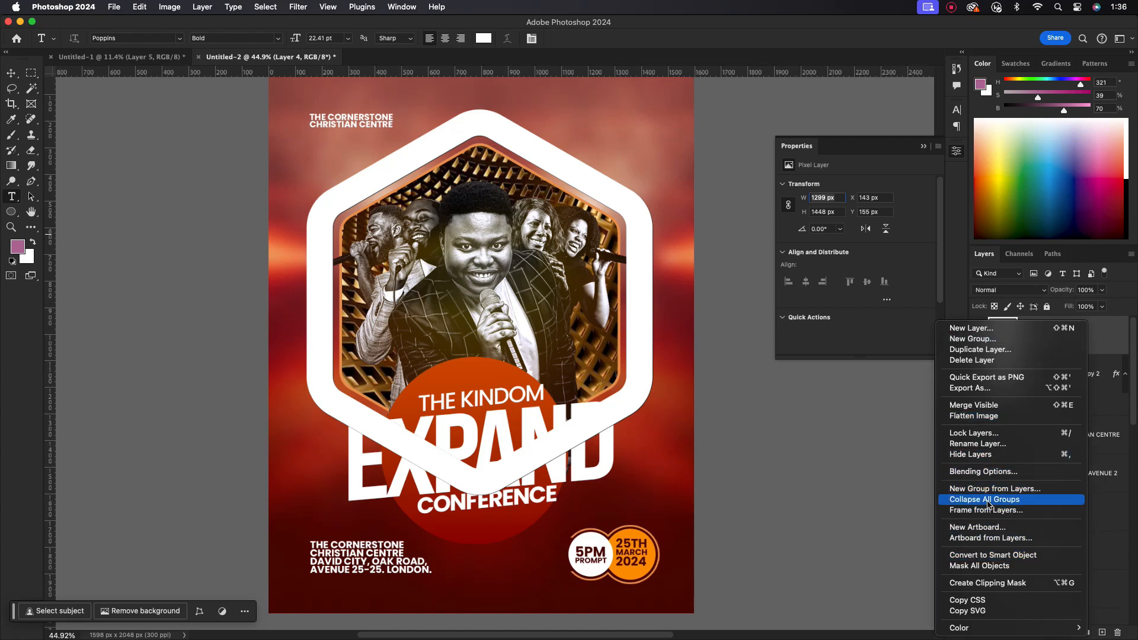
pyautogui.click(923, 146)
pyautogui.click(1052, 351)
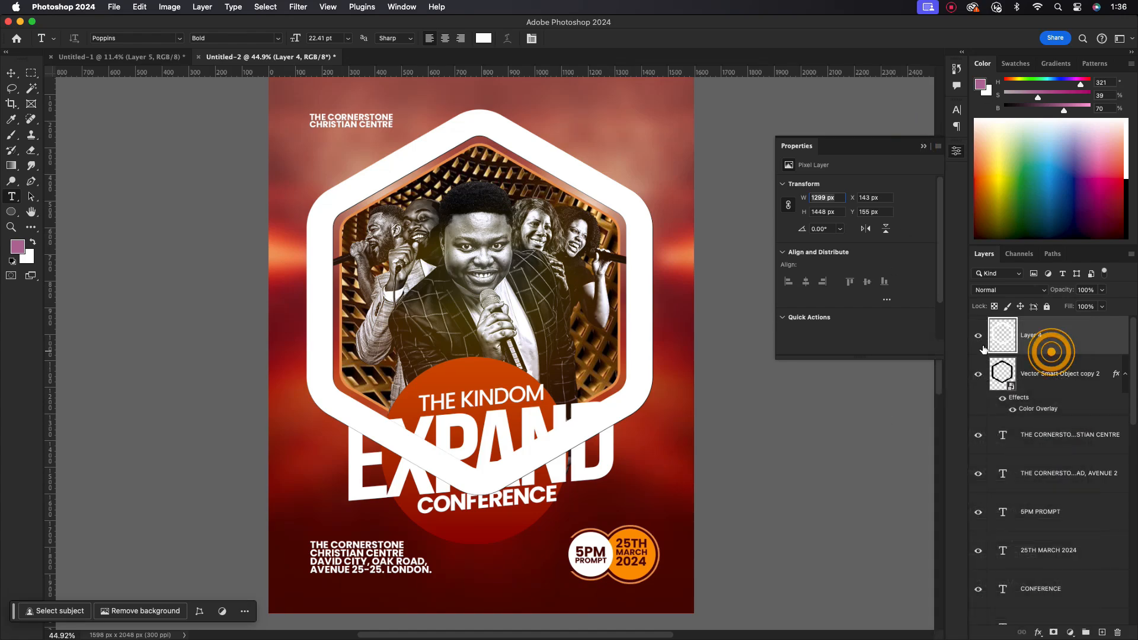
# - Hide the duplicated dark hexagon layer and keep the white hexagon layer visible and selected
pyautogui.click(979, 335)
pyautogui.click(1060, 376)
pyautogui.click(1033, 339)
pyautogui.click(979, 335)
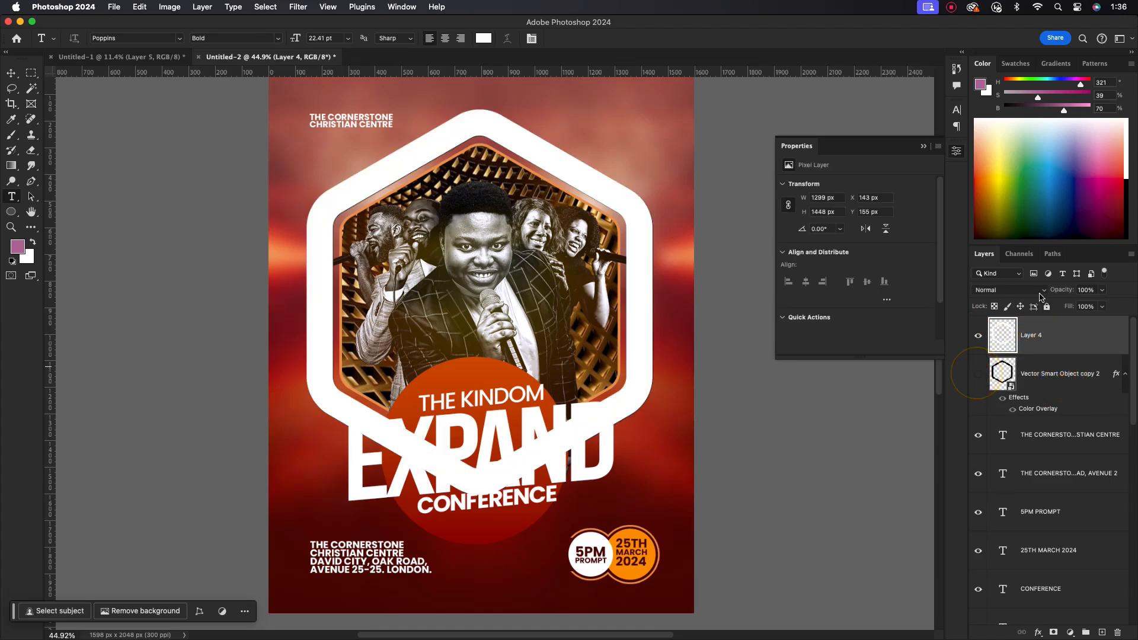
# - Set the white hexagon layer's blend mode to Overlay and select that layer on the poster
pyautogui.click(1038, 290)
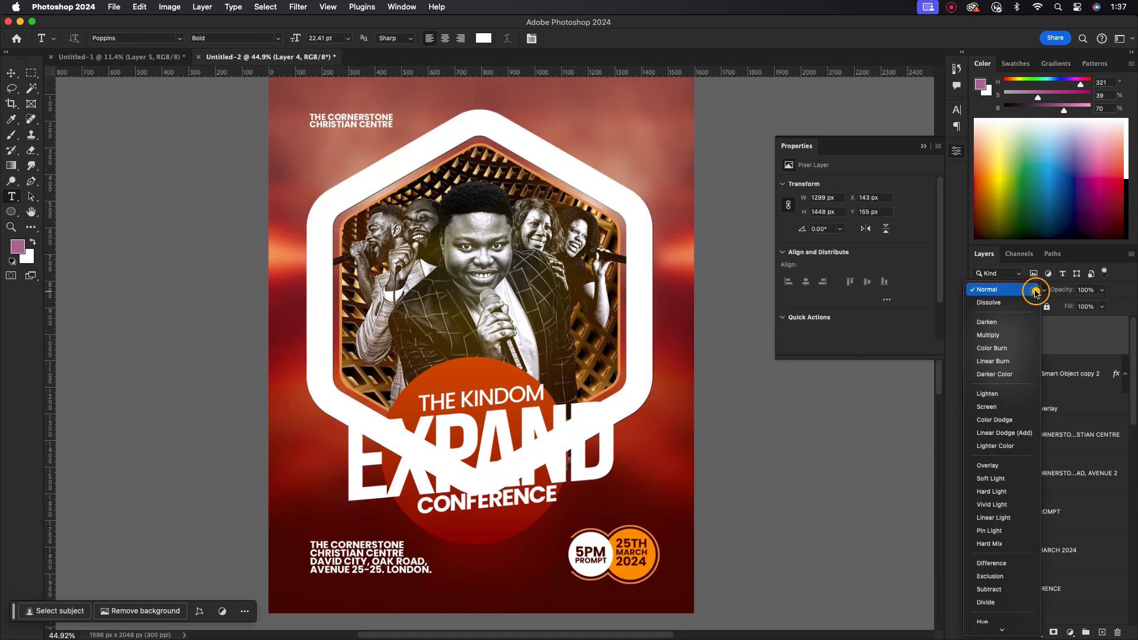
pyautogui.click(1010, 465)
pyautogui.click(12, 74)
pyautogui.click(778, 429)
pyautogui.scroll(-5, 357, 368)
pyautogui.scroll(5, 399, 387)
pyautogui.scroll(-5, 443, 425)
pyautogui.scroll(4, 447, 430)
pyautogui.click(448, 430)
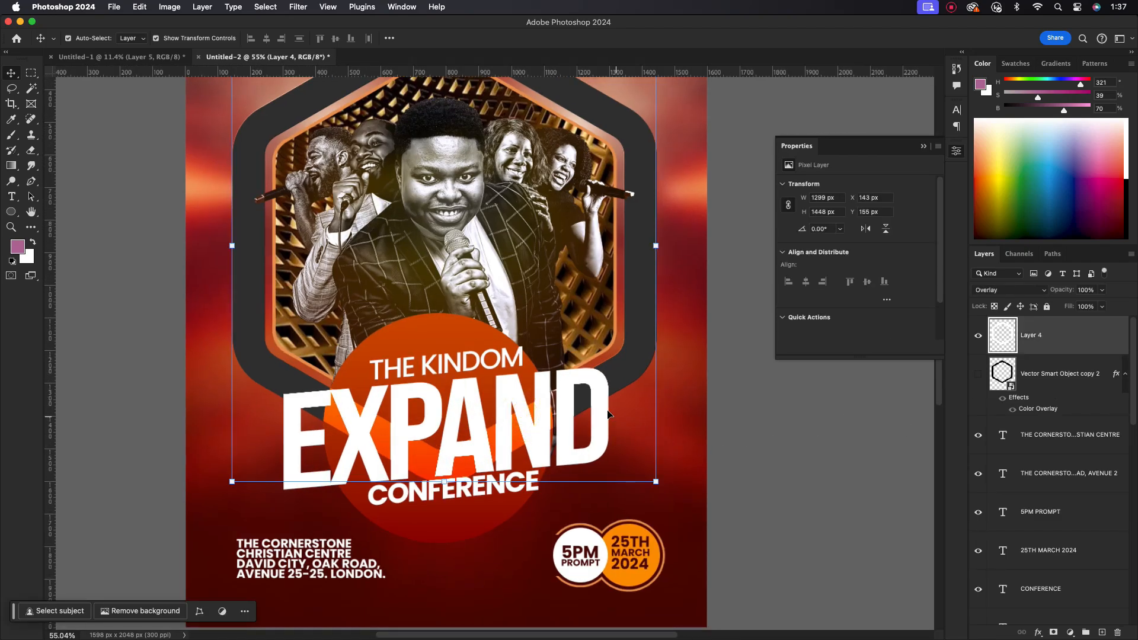
# - Add a Gradient Overlay effect to the EXPAND text layer, leaving its Color Overlay off
pyautogui.doubleClick(1097, 474)
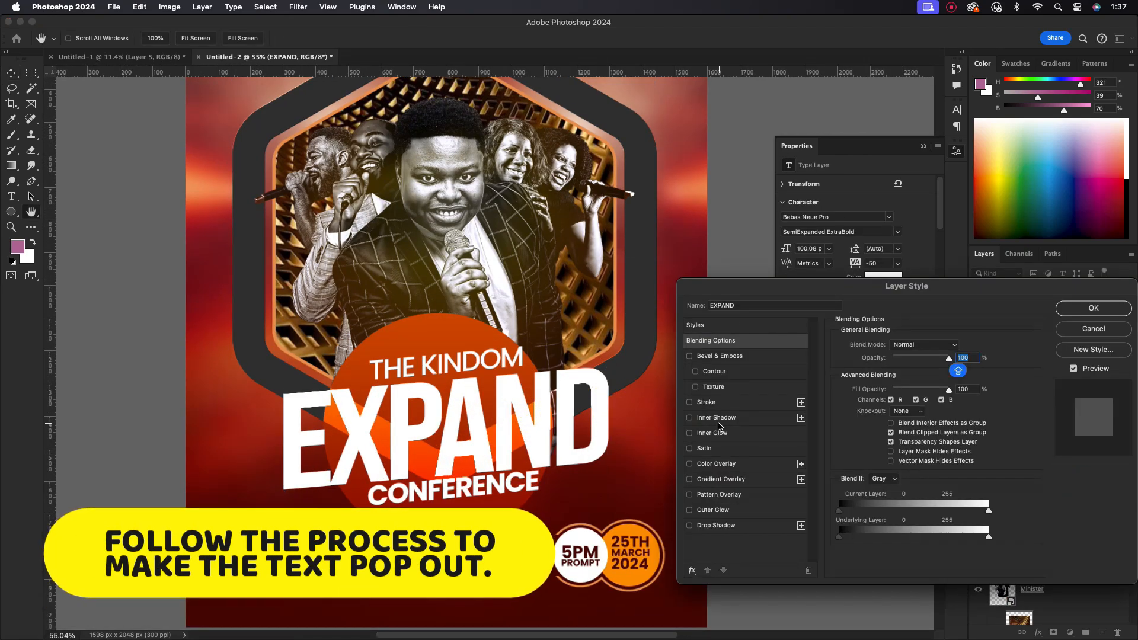
pyautogui.click(721, 466)
pyautogui.click(690, 465)
pyautogui.click(691, 479)
pyautogui.click(690, 480)
pyautogui.click(721, 479)
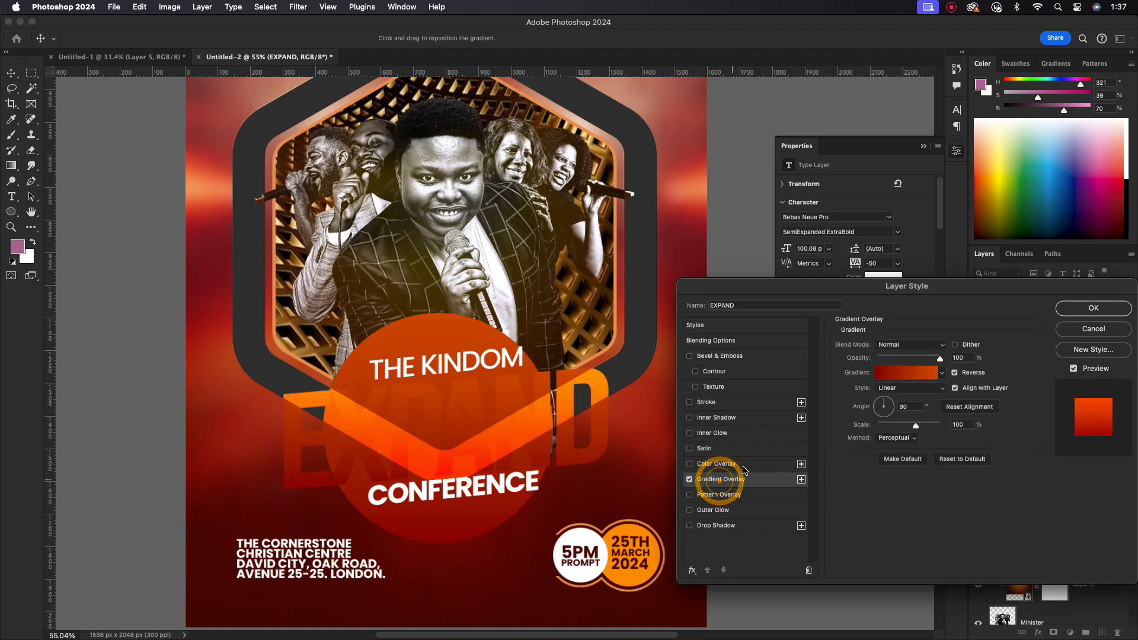
# - Give the EXPAND overlay the black-to-white preset gradient and recolour its black stop to light grey
pyautogui.click(942, 373)
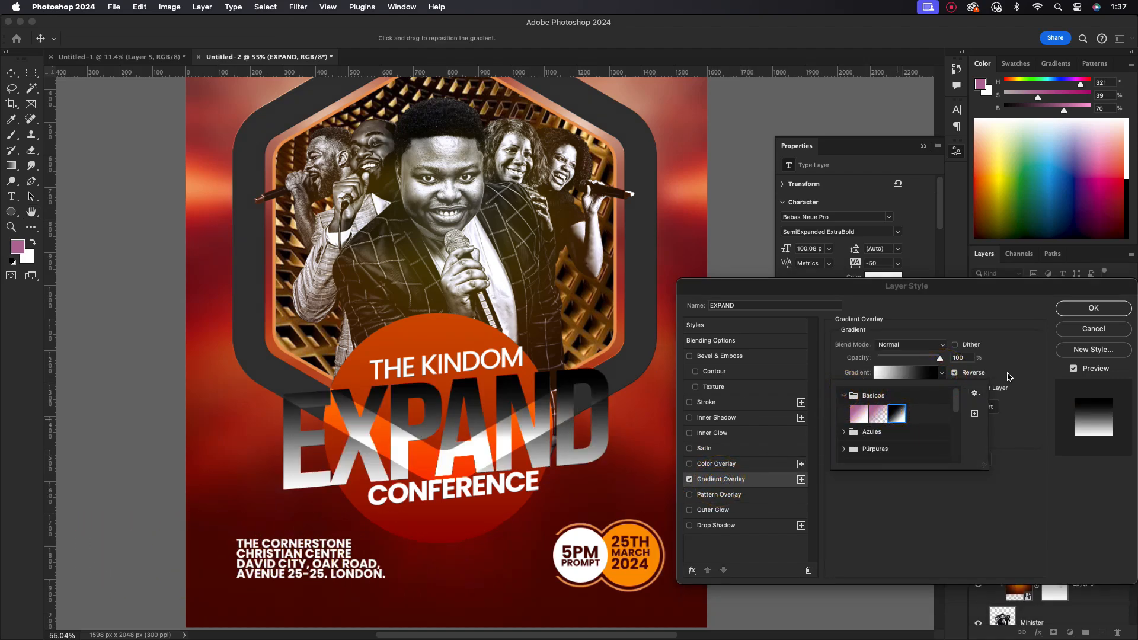
pyautogui.click(1002, 323)
pyautogui.click(942, 374)
pyautogui.click(911, 374)
pyautogui.doubleClick(645, 419)
pyautogui.moveTo(722, 345); pyautogui.dragTo(671, 353)
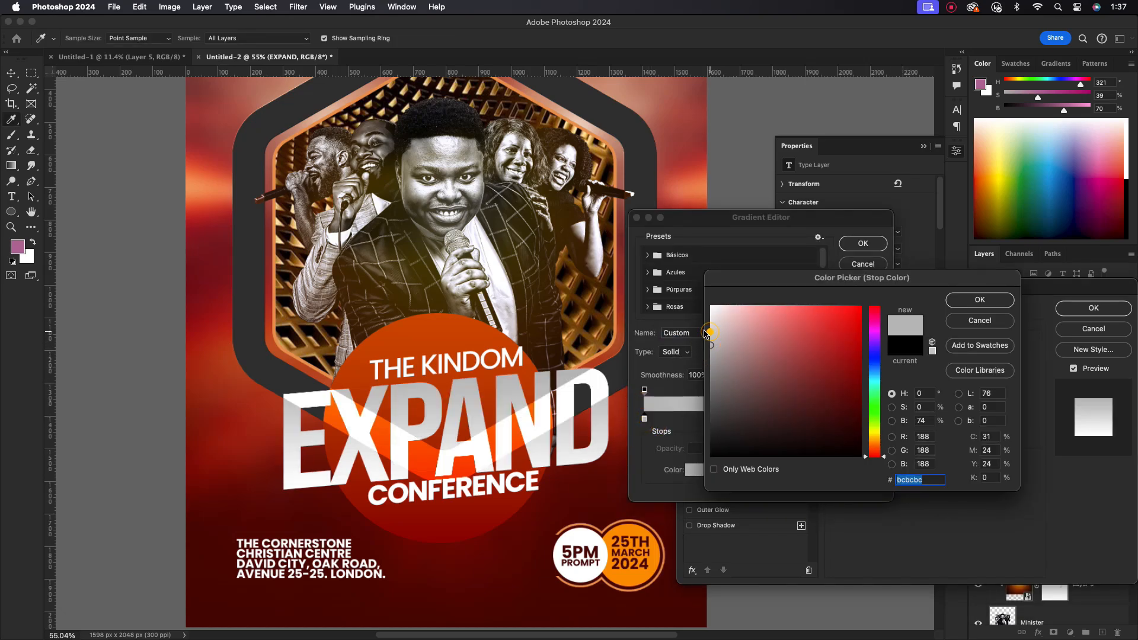
pyautogui.click(981, 300)
pyautogui.click(864, 245)
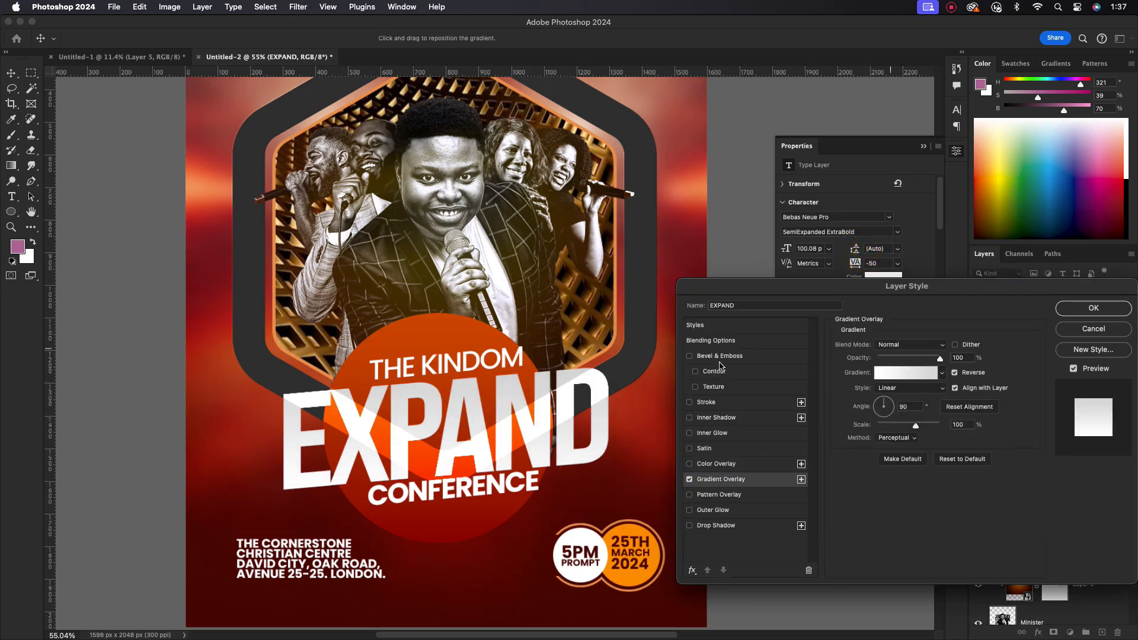
# - Add a smooth Inner Bevel to the EXPAND text with a size of 7 px
pyautogui.click(719, 357)
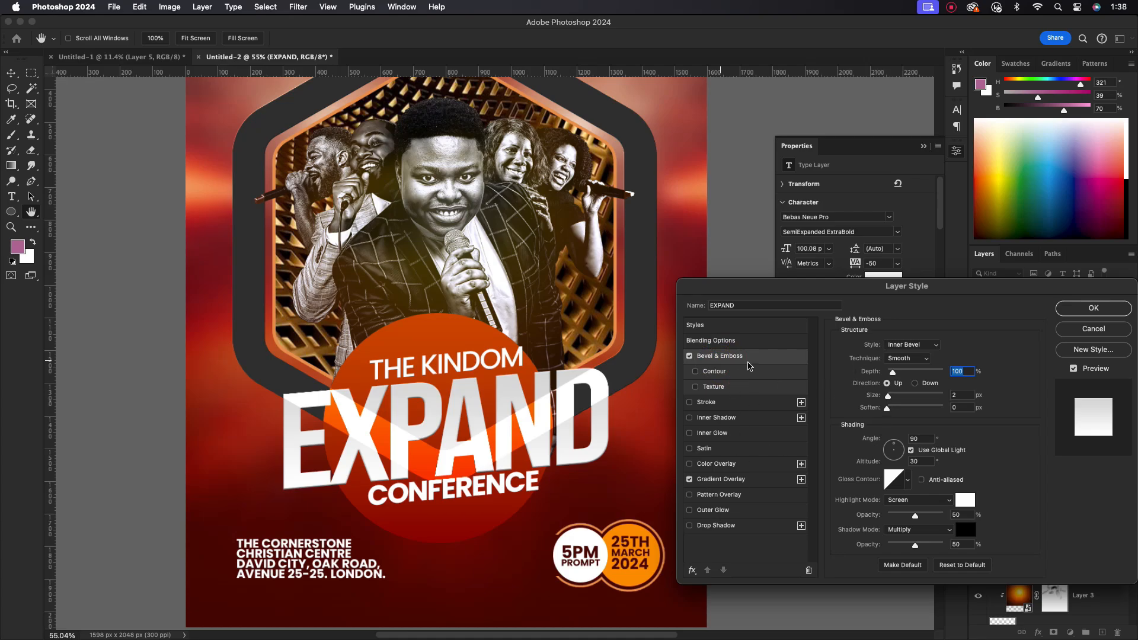
pyautogui.moveTo(916, 294); pyautogui.dragTo(916, 293)
pyautogui.moveTo(877, 382); pyautogui.dragTo(878, 386)
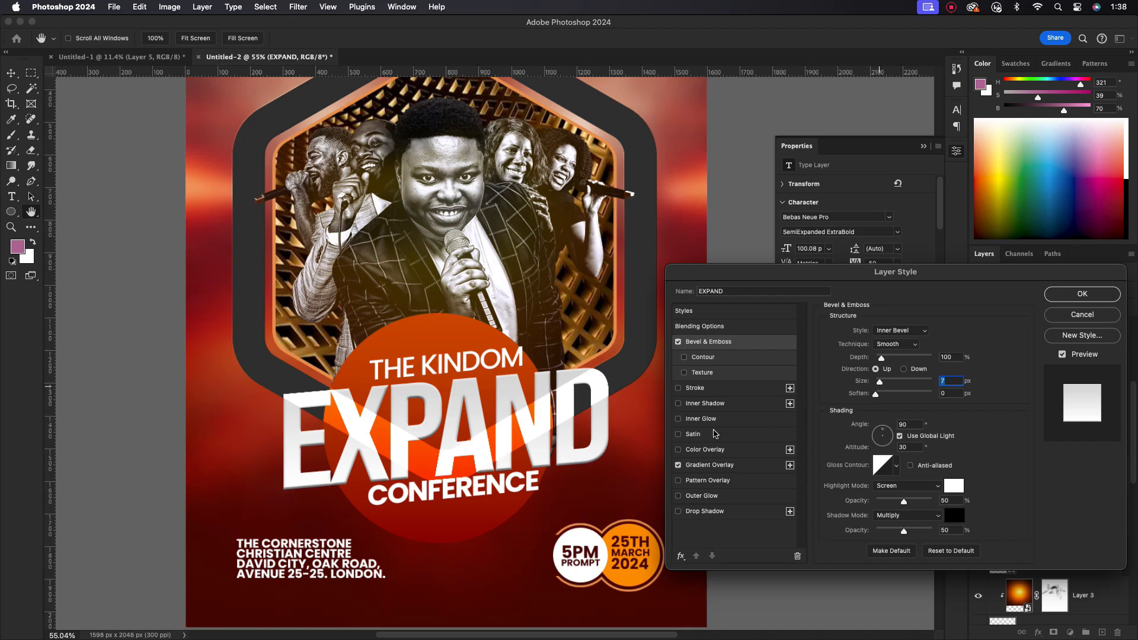
# - Add a white stroke positioned outside the EXPAND lettering
pyautogui.click(695, 390)
pyautogui.click(848, 414)
pyautogui.moveTo(746, 413); pyautogui.dragTo(689, 450)
pyautogui.moveTo(714, 322); pyautogui.dragTo(700, 297)
pyautogui.click(977, 297)
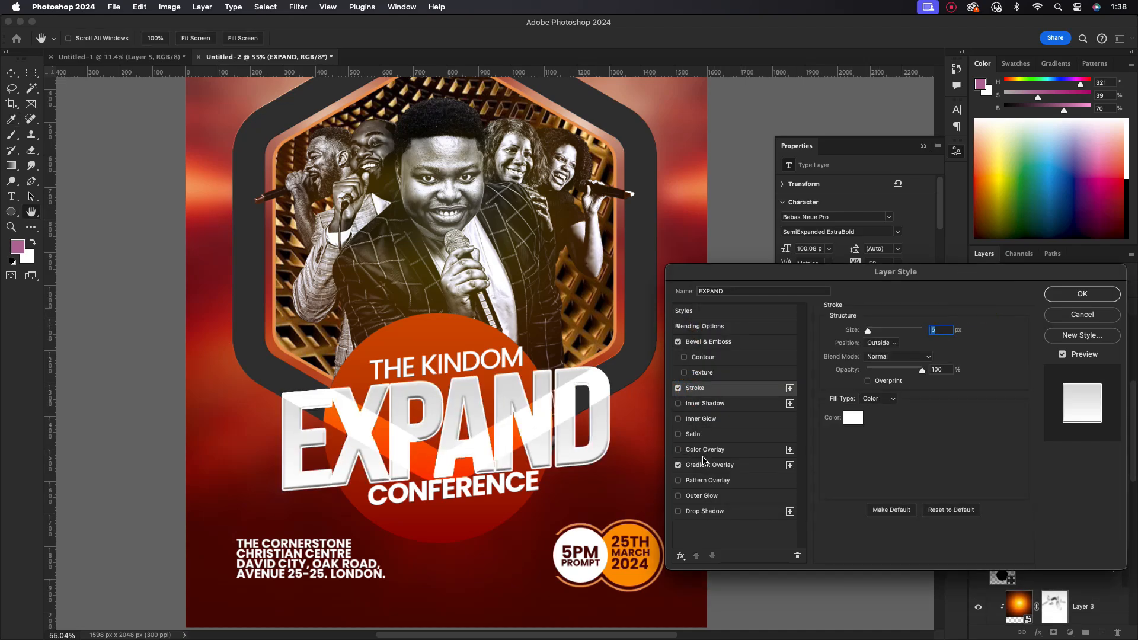
# - Add a grey Multiply Inner Shadow to EXPAND with 47% opacity, 19 px distance, 17% choke and 125 px size
pyautogui.click(708, 403)
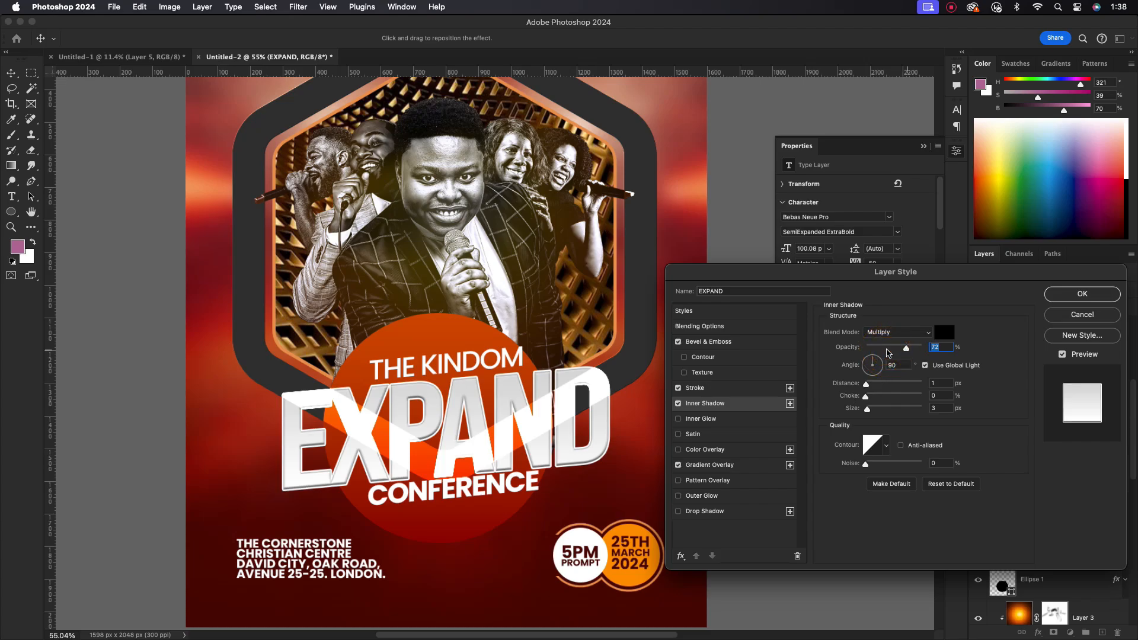
pyautogui.click(945, 332)
pyautogui.moveTo(774, 376)
pyautogui.mouseDown()
pyautogui.moveTo(782, 407)
pyautogui.moveTo(710, 371)
pyautogui.mouseUp()
pyautogui.click(980, 300)
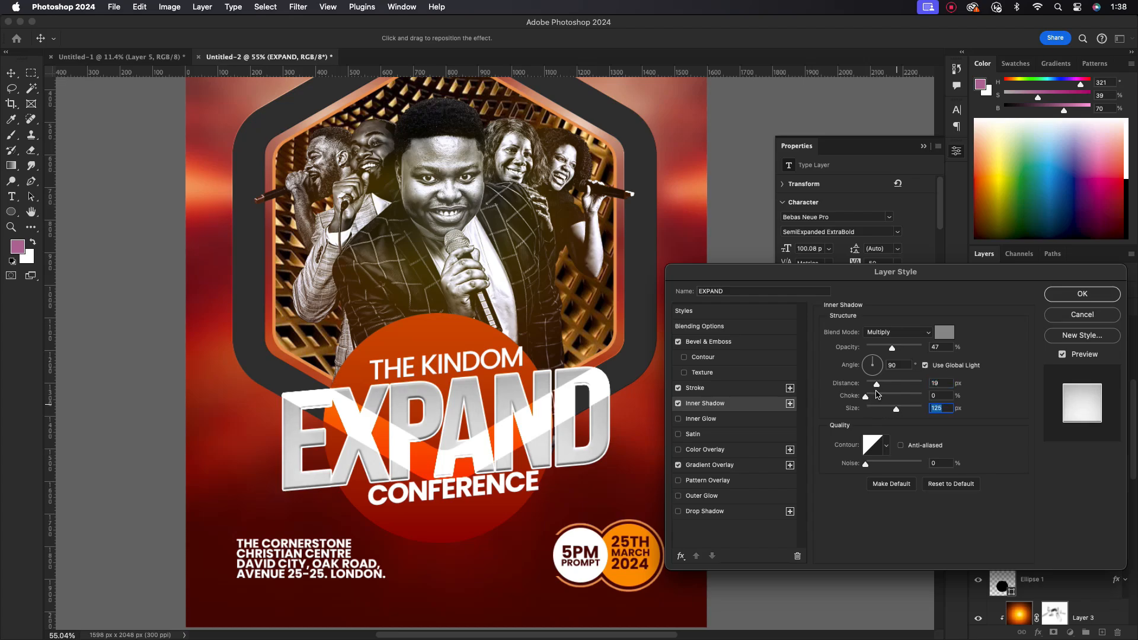
pyautogui.click(870, 398)
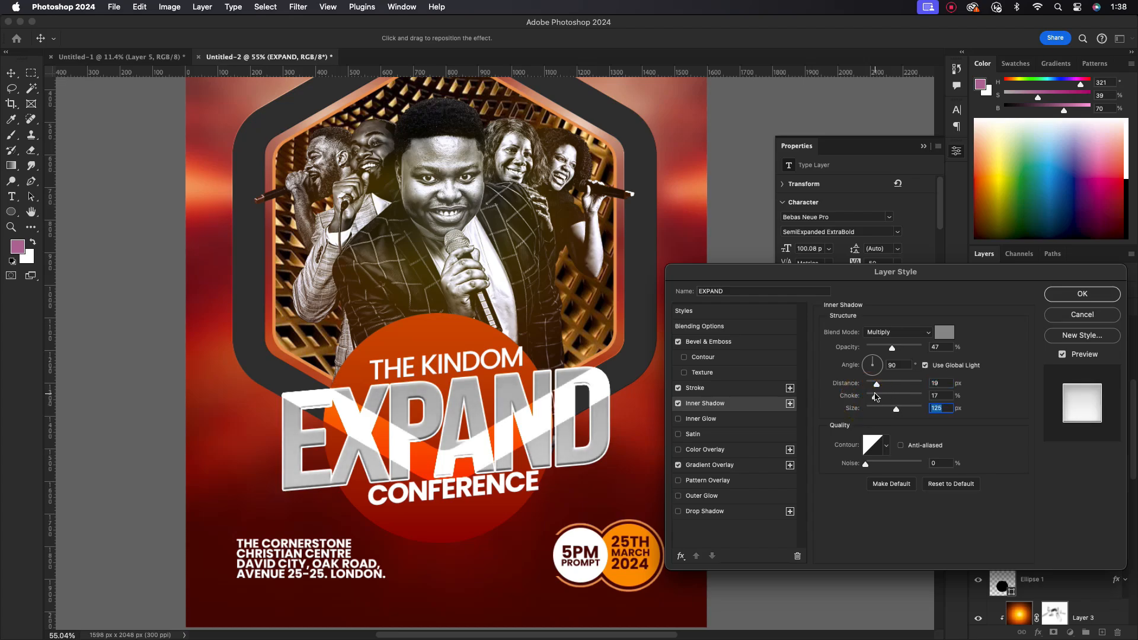
# - Add a black Drop Shadow with 35% opacity and 33% spread, set the stroke size to 3 px, and apply the EXPAND layer style
pyautogui.click(707, 514)
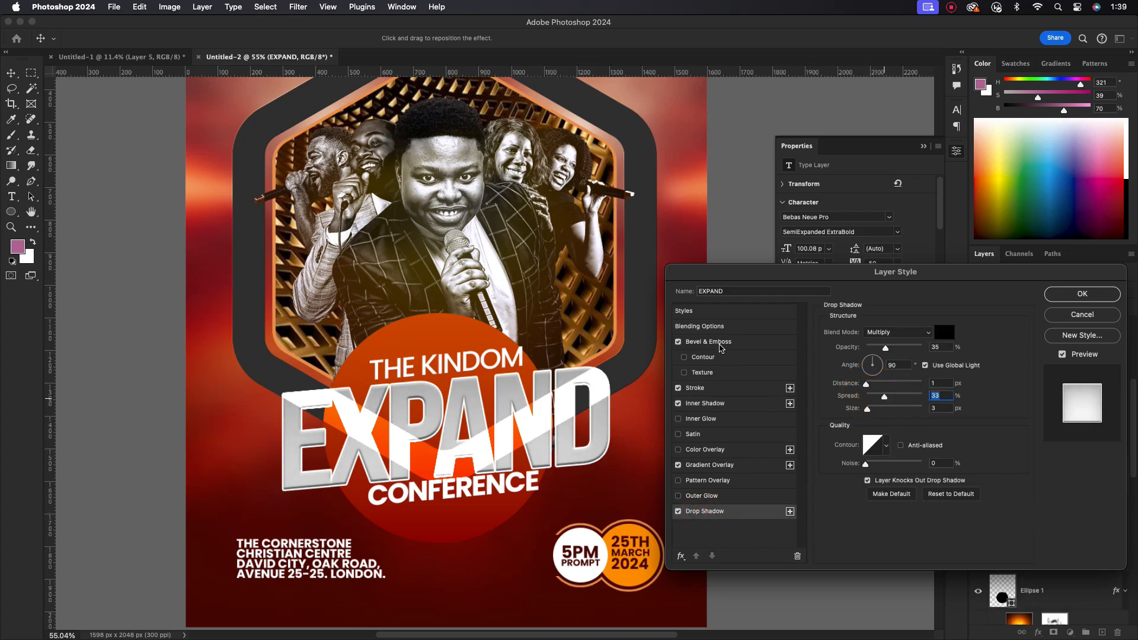
pyautogui.click(714, 387)
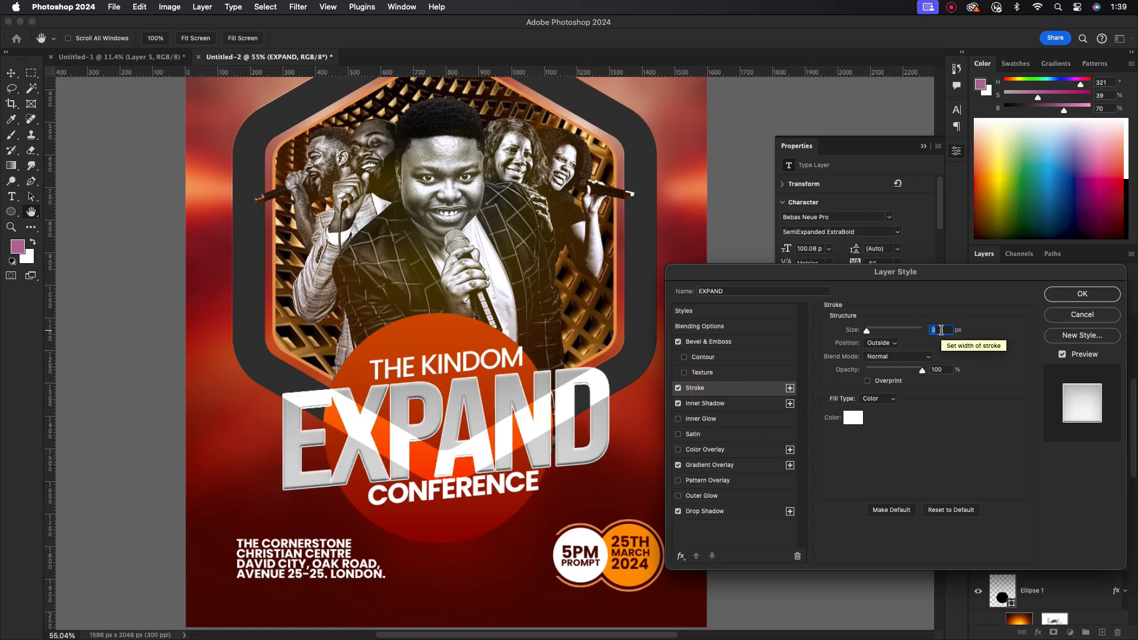
pyautogui.moveTo(934, 272); pyautogui.dragTo(939, 250)
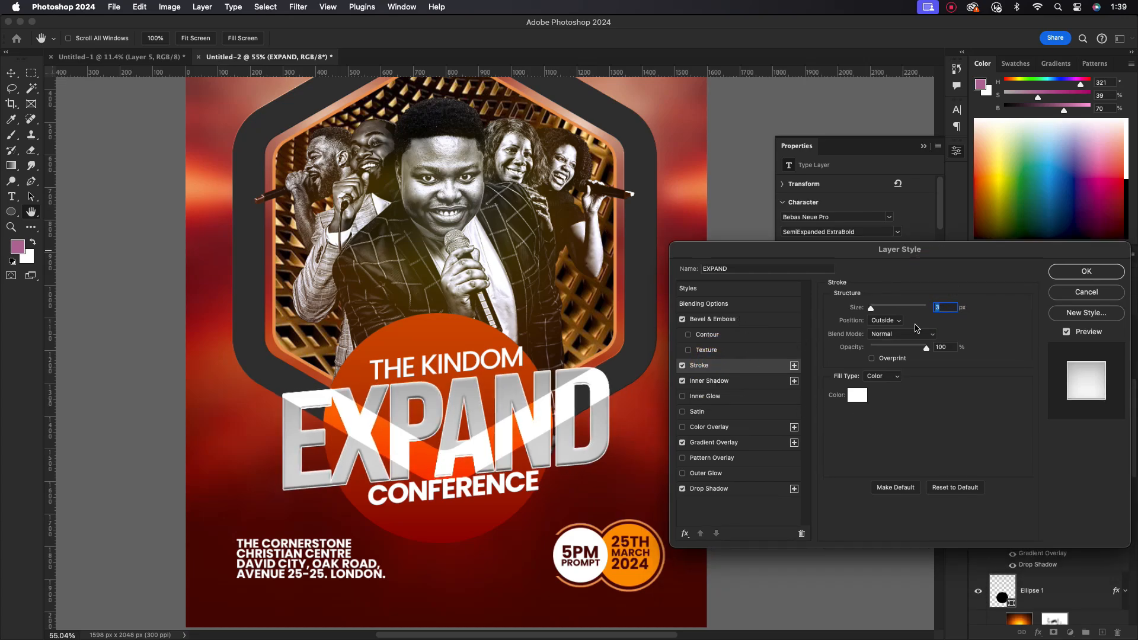
pyautogui.click(1086, 272)
# - Move the hidden hexagon copy and the white Overlay hexagon layer directly below the EXPAND text layer
pyautogui.moveTo(1062, 373); pyautogui.dragTo(1062, 442)
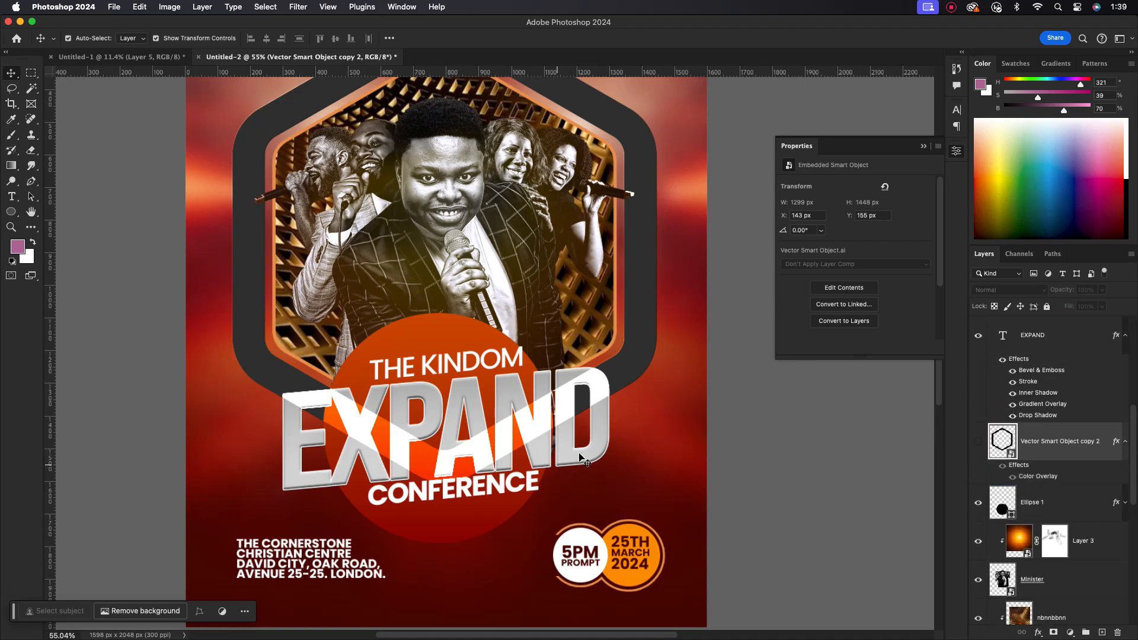
pyautogui.scroll(5, 1040, 451)
pyautogui.moveTo(1053, 338); pyautogui.dragTo(1058, 549)
pyautogui.moveTo(1067, 380); pyautogui.dragTo(1068, 536)
pyautogui.click(750, 430)
pyautogui.scroll(-5, 512, 468)
pyautogui.scroll(8, 510, 462)
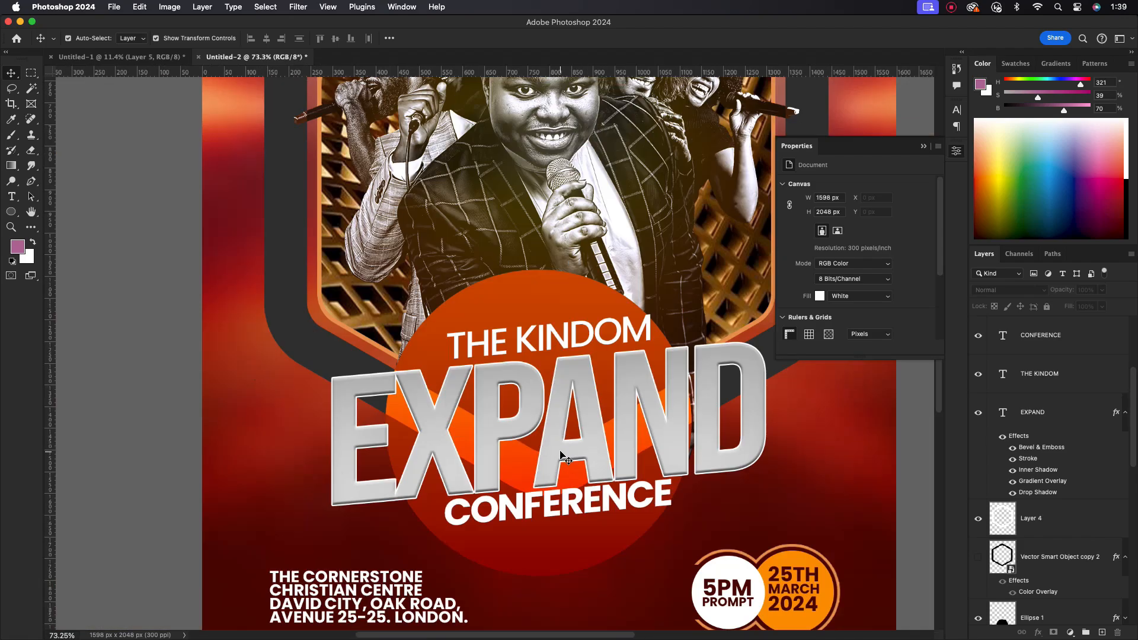
# - Reopen EXPAND's Gradient Overlay, add a middle colour stop at 46% and set the starting stop to white (ffffff)
pyautogui.click(1079, 423)
pyautogui.doubleClick(1078, 422)
pyautogui.click(711, 436)
pyautogui.click(916, 336)
pyautogui.click(743, 419)
pyautogui.doubleClick(645, 418)
pyautogui.click(712, 309)
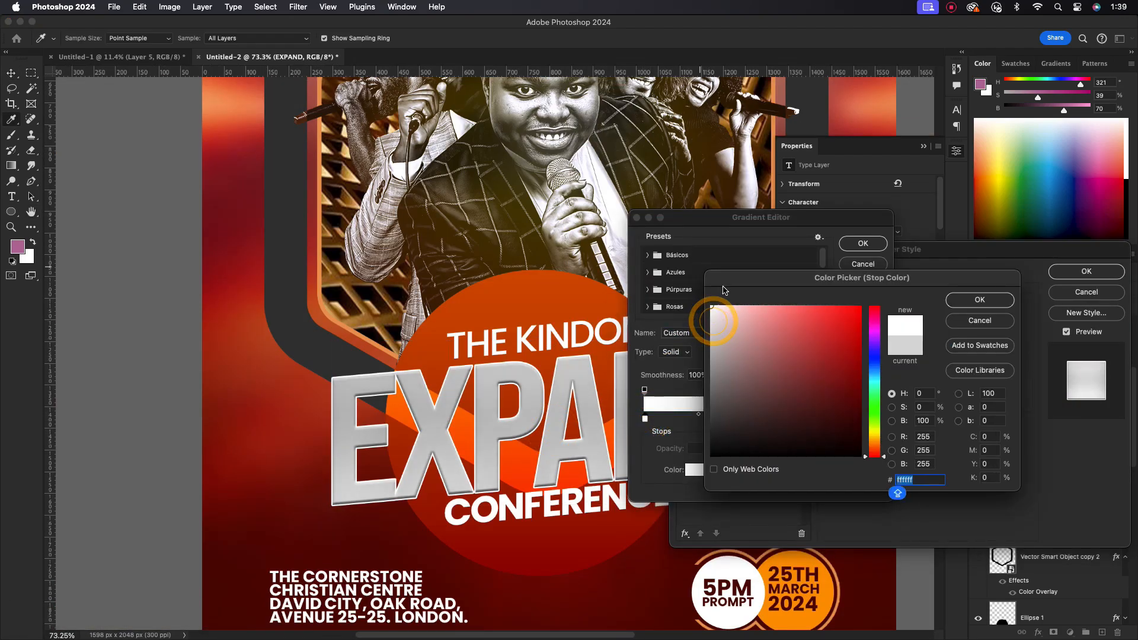
pyautogui.click(980, 299)
# - Recolour the gradient's middle stop to a darker grey and accept the edited gradient
pyautogui.doubleClick(751, 417)
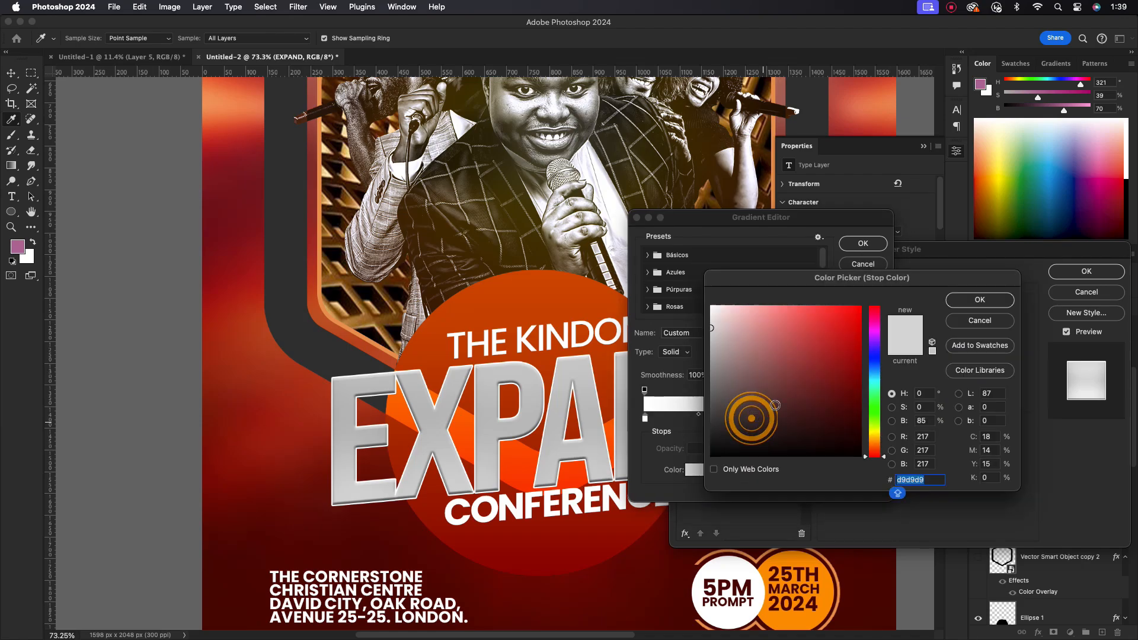
pyautogui.click(712, 358)
pyautogui.click(980, 300)
pyautogui.moveTo(721, 219); pyautogui.dragTo(786, 213)
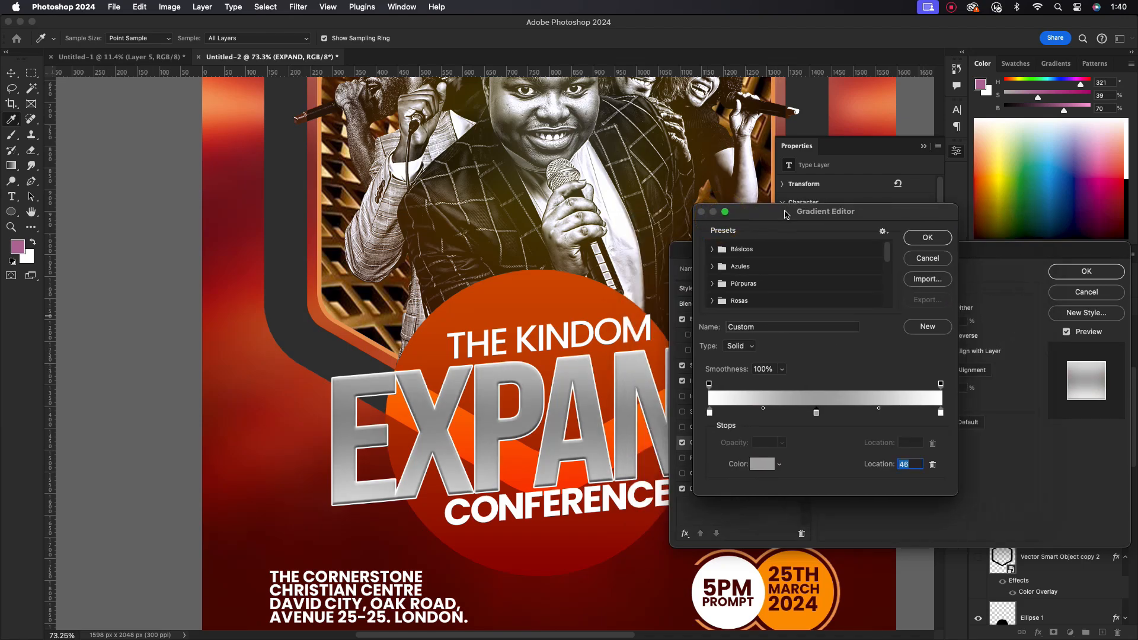
pyautogui.click(928, 237)
# - Set EXPAND's bevel highlight mode to Normal at 83% opacity and its shadow opacity to 75%
pyautogui.click(715, 319)
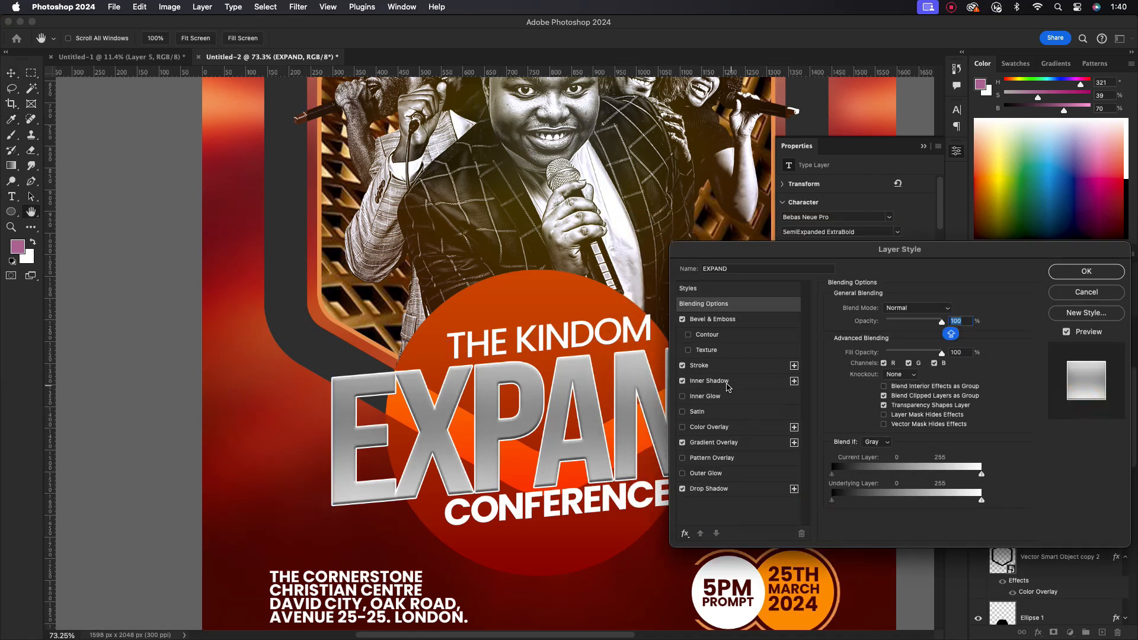
pyautogui.moveTo(943, 476); pyautogui.dragTo(927, 510)
pyautogui.click(932, 464)
pyautogui.click(903, 351)
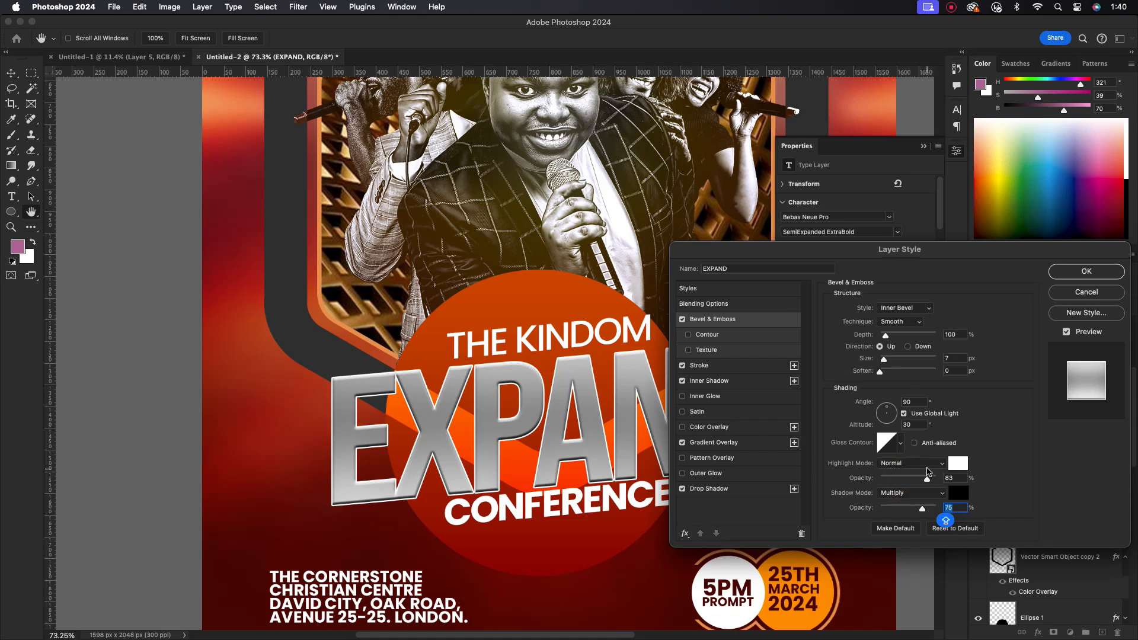
# - Change the EXPAND bevel style to Emboss and set its depth to 230%
pyautogui.click(928, 308)
pyautogui.click(908, 321)
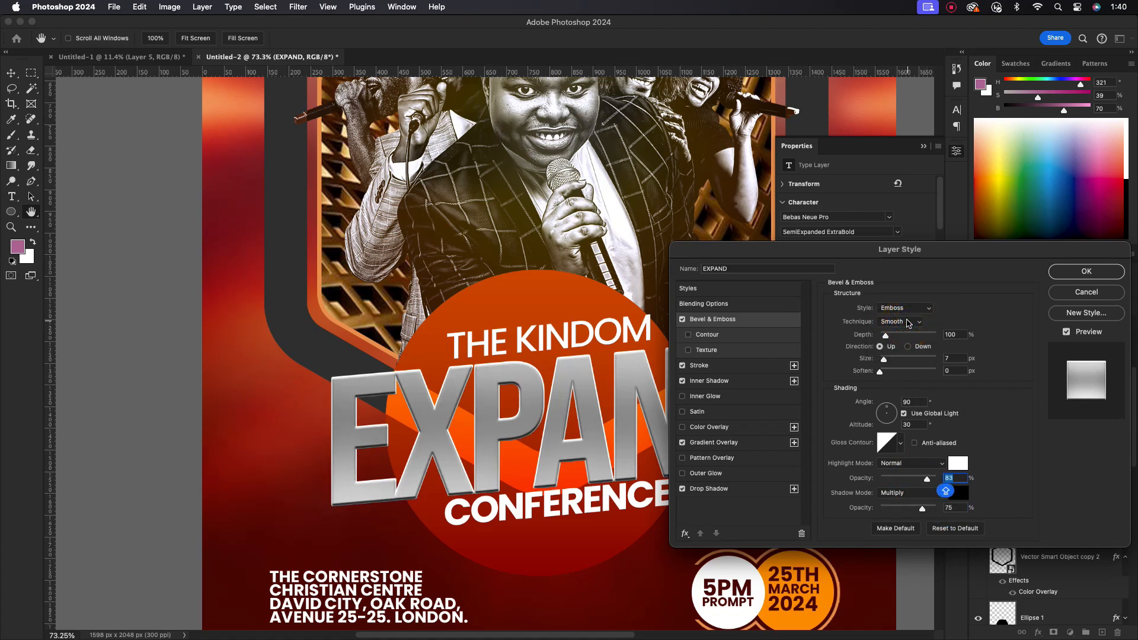
pyautogui.click(924, 314)
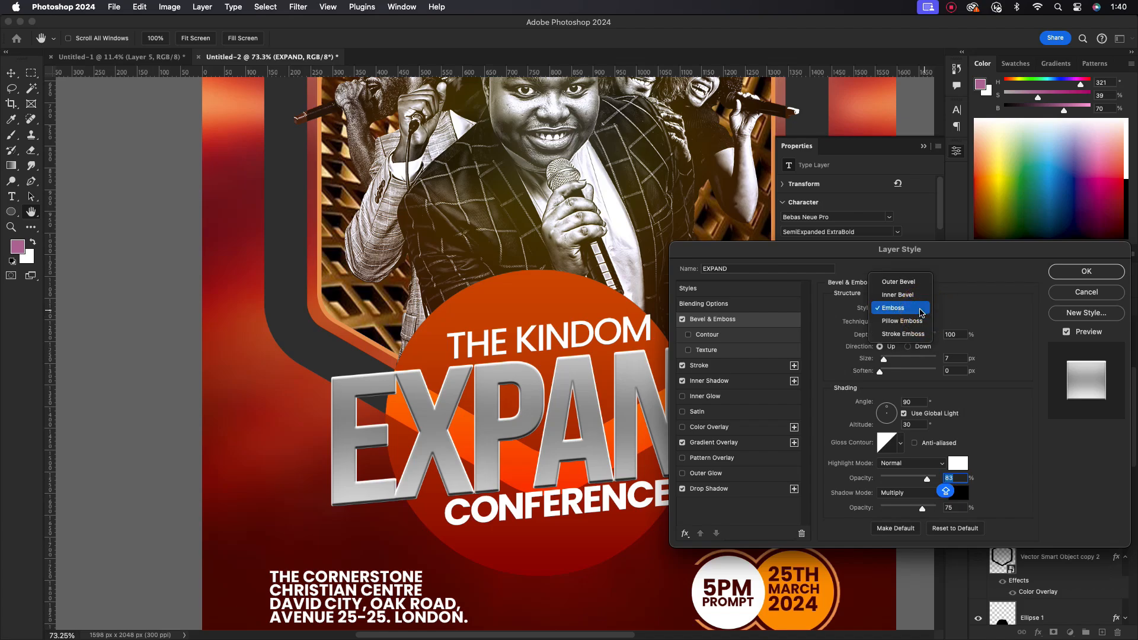
pyautogui.click(922, 310)
pyautogui.moveTo(887, 336); pyautogui.dragTo(894, 336)
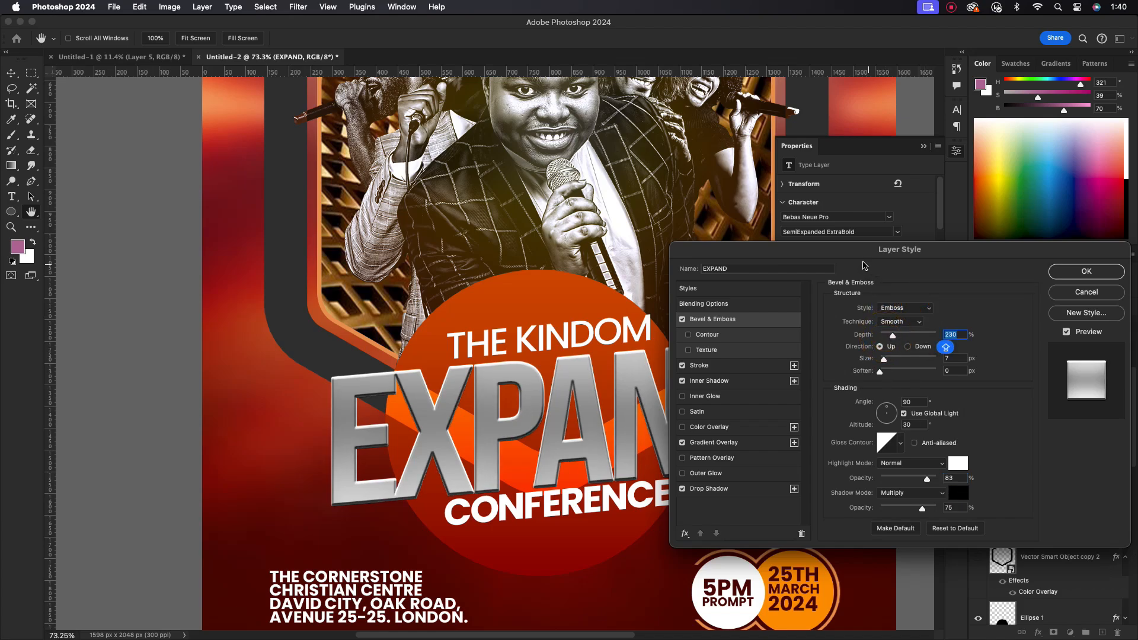
# - Set the bevel's highlight opacity to 45% and its black shadow's opacity to 67%, and apply the layer style
pyautogui.moveTo(855, 258); pyautogui.dragTo(914, 257)
pyautogui.moveTo(978, 509)
pyautogui.mouseDown()
pyautogui.moveTo(950, 509)
pyautogui.moveTo(977, 511)
pyautogui.mouseUp()
pyautogui.click(1013, 493)
pyautogui.moveTo(728, 416); pyautogui.dragTo(712, 460)
pyautogui.click(981, 302)
pyautogui.moveTo(976, 251); pyautogui.dragTo(773, 271)
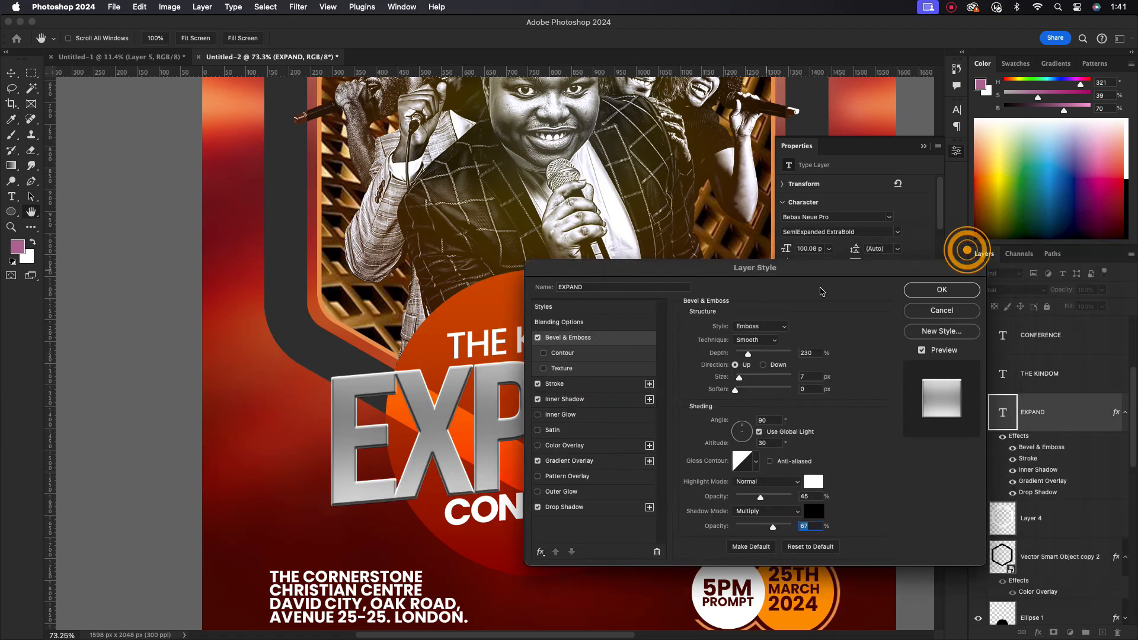
pyautogui.click(932, 290)
# - Examine the EXPAND lettering effect up close and against the whole poster
pyautogui.scroll(-5, 516, 389)
pyautogui.click(668, 373)
pyautogui.scroll(5, 576, 384)
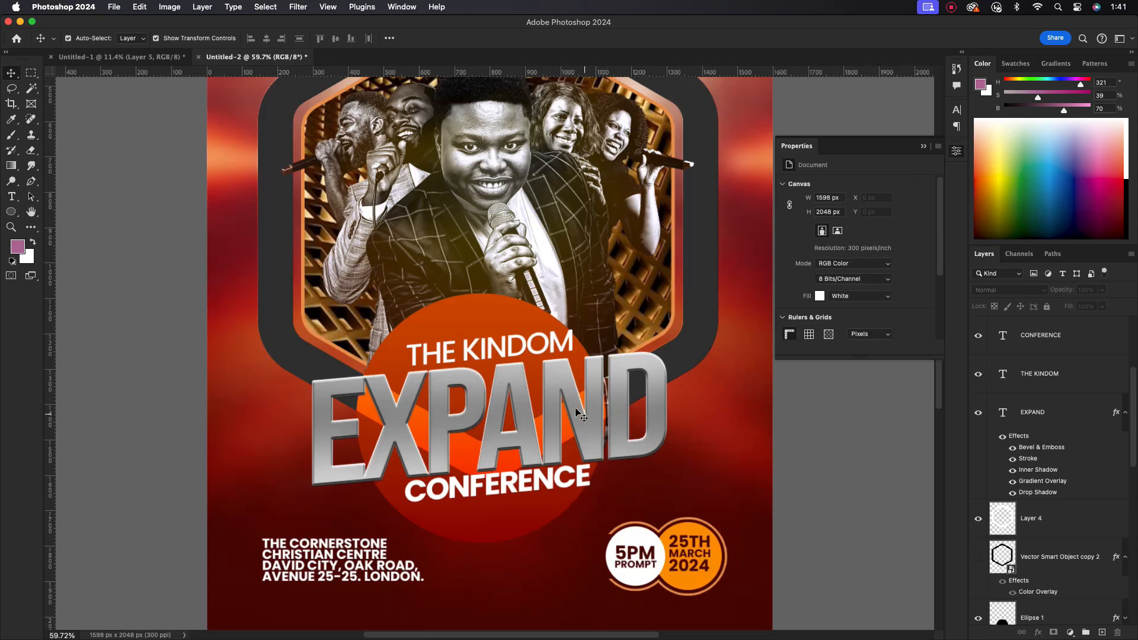
pyautogui.scroll(-3, 574, 380)
pyautogui.moveTo(536, 297); pyautogui.dragTo(509, 307)
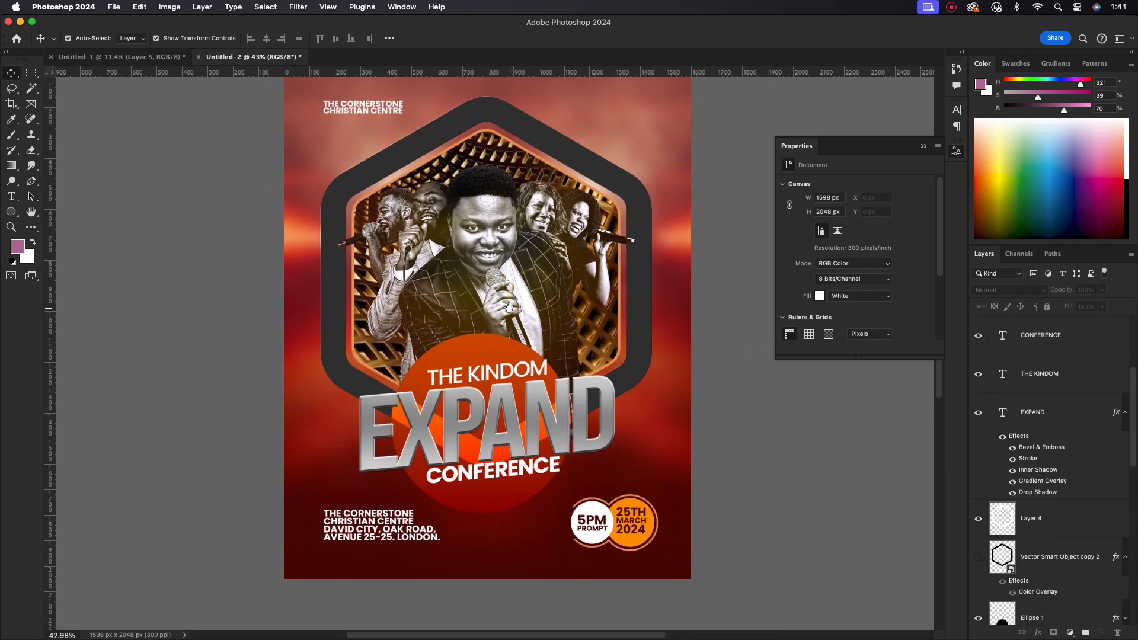
pyautogui.click(640, 290)
pyautogui.click(711, 376)
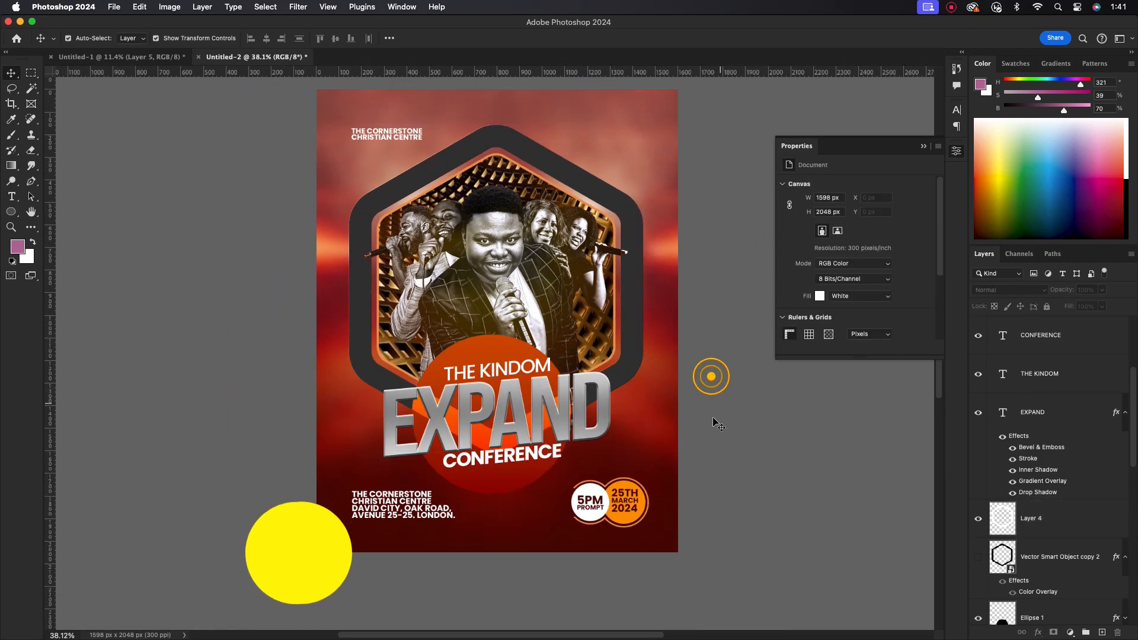
pyautogui.scroll(2, 603, 437)
pyautogui.scroll(-2, 603, 434)
pyautogui.scroll(3, 1068, 444)
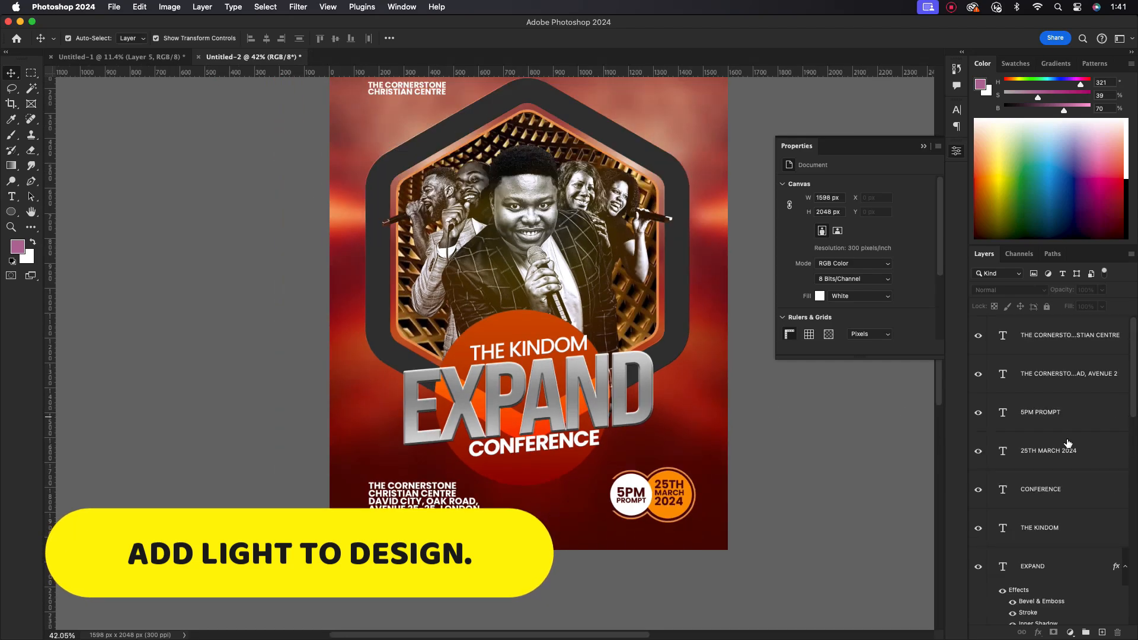
# - Bring the orange light image from Untitled-1 into the poster as the top layer and scale it to about 2147 × 1430 px
pyautogui.click(118, 57)
pyautogui.moveTo(331, 308); pyautogui.dragTo(659, 370)
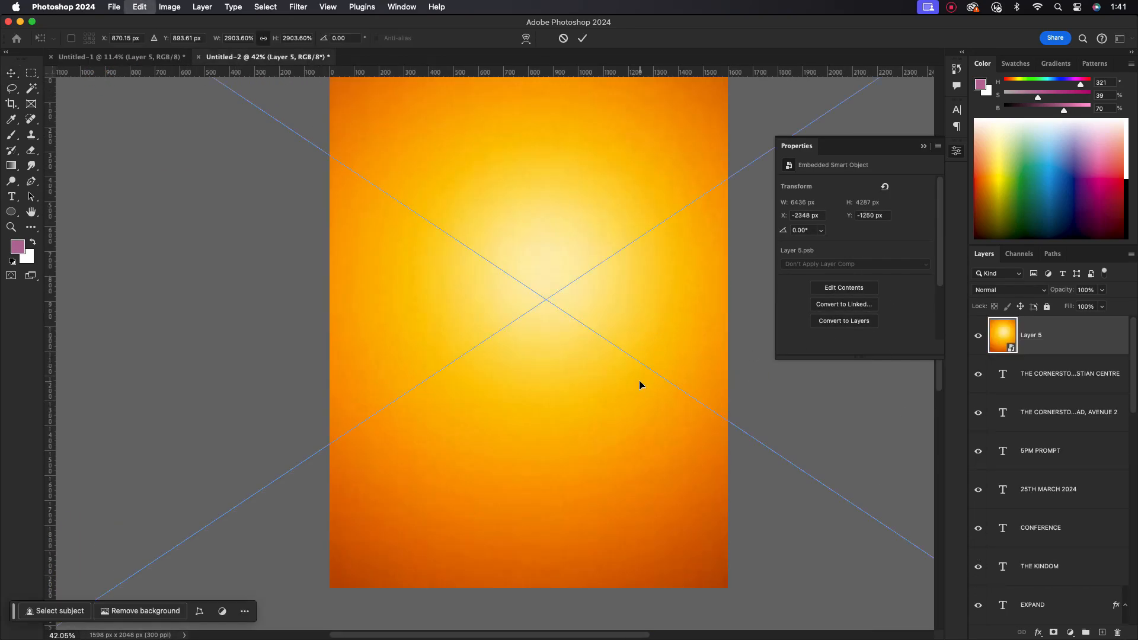
pyautogui.hotkey('ctrl', 't')
pyautogui.scroll(-6, 602, 397)
pyautogui.moveTo(755, 538); pyautogui.dragTo(650, 400)
pyautogui.click(583, 38)
# - Set the light layer's blend mode to Screen, enlarge it to about 2538 × 1690 px and centre its glow on the poster's right edge
pyautogui.click(1031, 290)
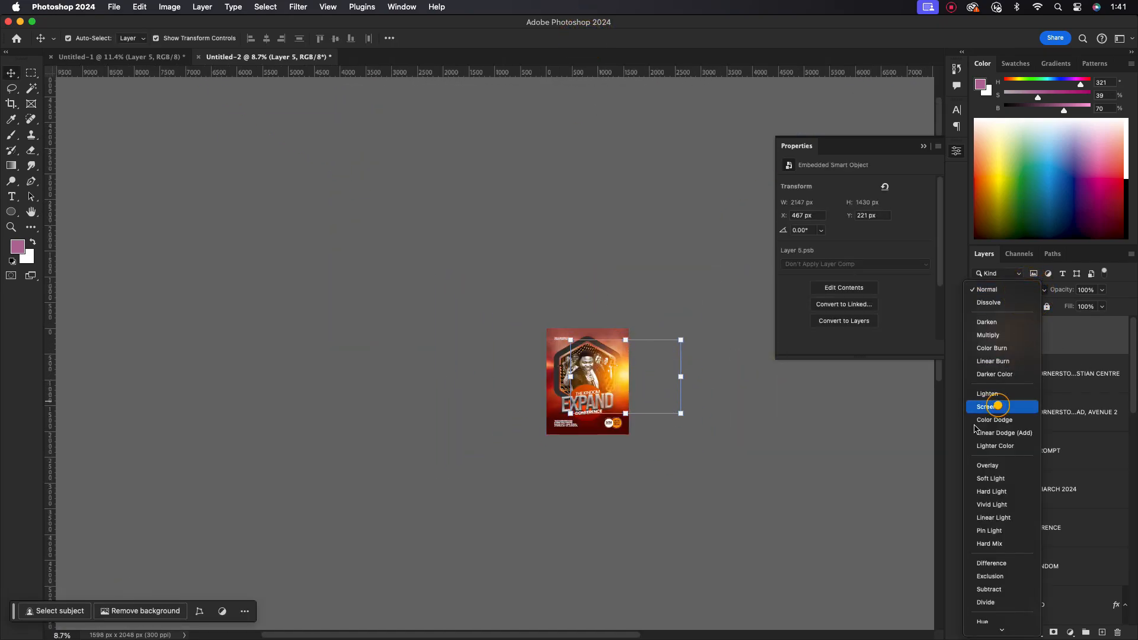
pyautogui.click(999, 408)
pyautogui.scroll(6, 600, 358)
pyautogui.moveTo(600, 358); pyautogui.dragTo(687, 345)
pyautogui.moveTo(452, 160); pyautogui.dragTo(358, 97)
pyautogui.moveTo(620, 330)
pyautogui.mouseDown()
pyautogui.moveTo(650, 376)
pyautogui.moveTo(640, 318)
pyautogui.moveTo(638, 329)
pyautogui.mouseUp()
pyautogui.click(583, 38)
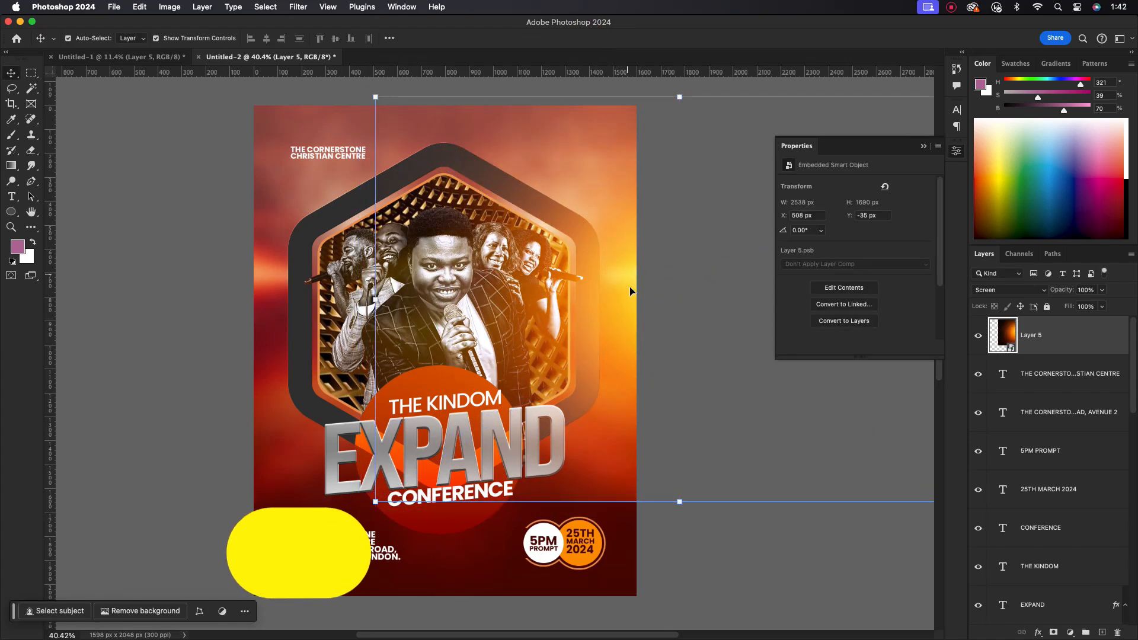
# - Add a mask to the light layer, brush away its hard edges with a soft 800 px black brush, and reselect the layer's image
pyautogui.click(1053, 633)
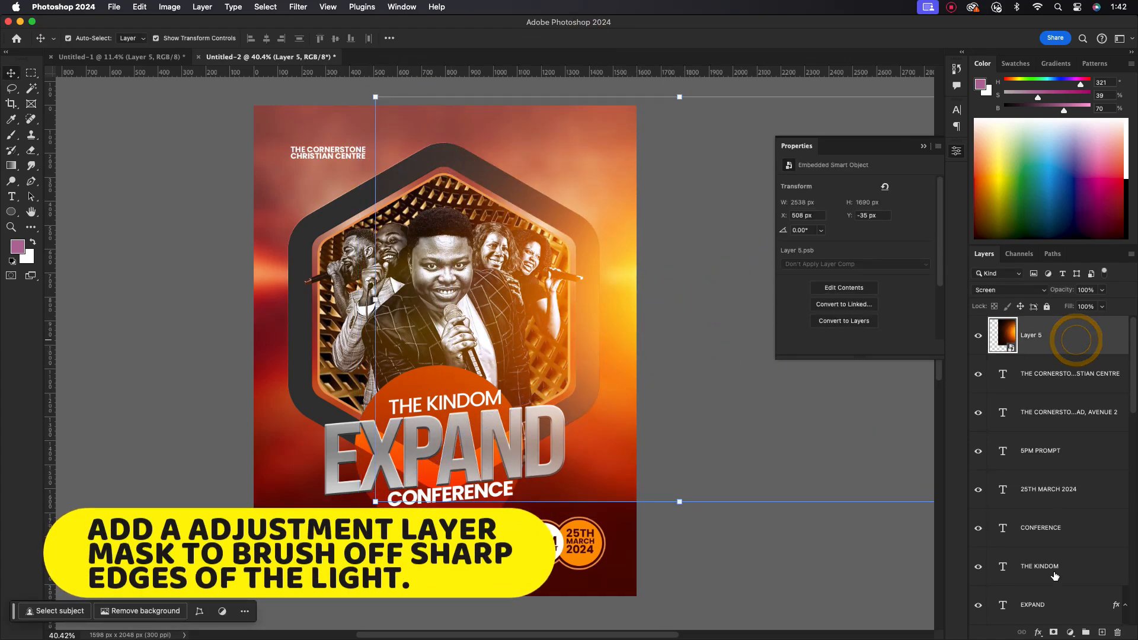
pyautogui.click(11, 134)
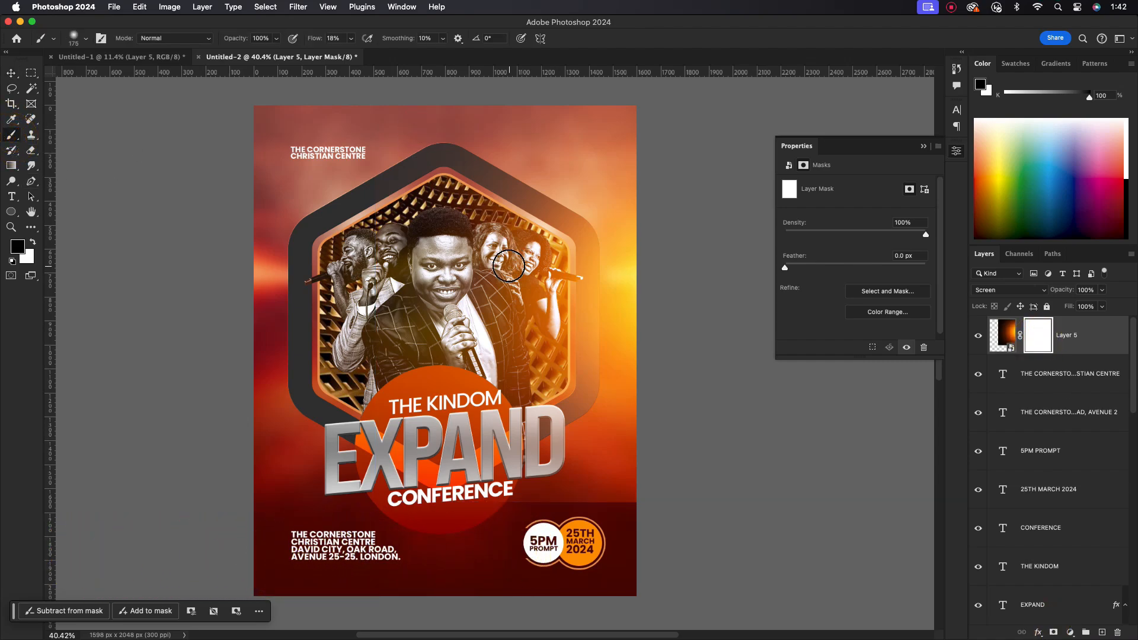
pyautogui.press(']')
pyautogui.press(']')
pyautogui.press(']')
pyautogui.press(']')
pyautogui.press(']')
pyautogui.press(']')
pyautogui.press(']')
pyautogui.moveTo(322, 432)
pyautogui.mouseDown()
pyautogui.moveTo(351, 133)
pyautogui.moveTo(375, 513)
pyautogui.moveTo(605, 539)
pyautogui.moveTo(525, 147)
pyautogui.moveTo(344, 451)
pyautogui.mouseUp()
pyautogui.click(1004, 335)
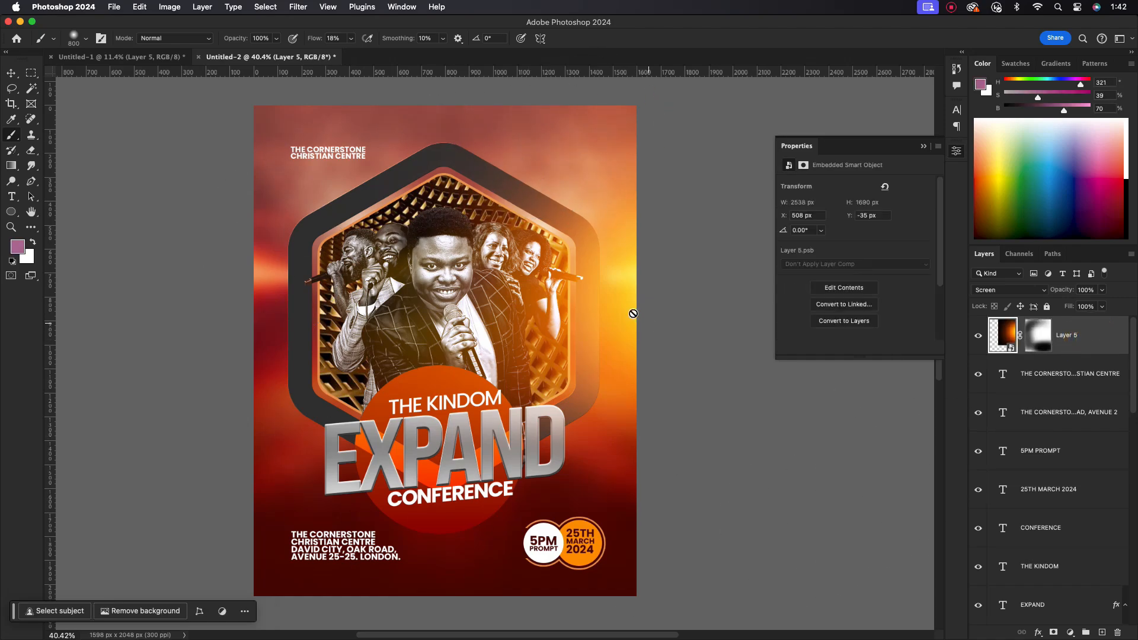
# - Duplicate the orange light layer, move the copy to the poster's left edge, flip it horizontally and centre its glow on that edge
pyautogui.hotkey('ctrl', 'j')
pyautogui.press('v')
pyautogui.moveTo(605, 304); pyautogui.dragTo(219, 303)
pyautogui.rightClick(292, 299)
pyautogui.click(308, 261)
pyautogui.moveTo(301, 284)
pyautogui.mouseDown()
pyautogui.moveTo(226, 293)
pyautogui.moveTo(259, 289)
pyautogui.mouseUp()
# - Brush away the left light copy's hard edges on its white mask with the soft 800 px black brush, then deselect the layer
pyautogui.click(1041, 338)
pyautogui.click(11, 137)
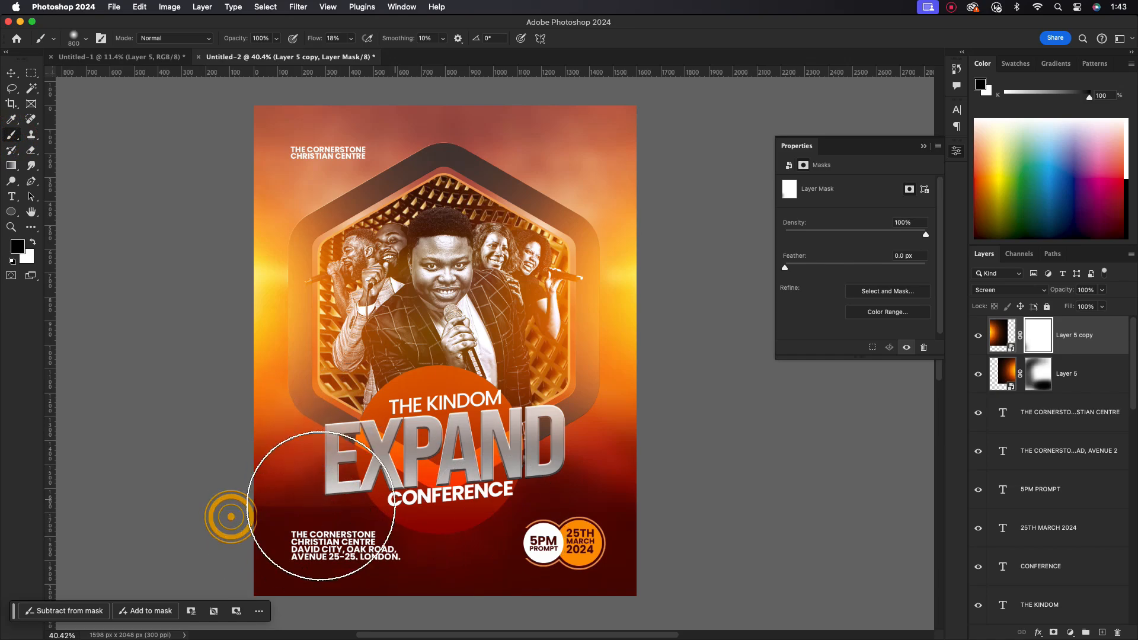
pyautogui.moveTo(250, 151)
pyautogui.mouseDown()
pyautogui.moveTo(482, 485)
pyautogui.moveTo(581, 497)
pyautogui.mouseUp()
pyautogui.scroll(-1, 549, 440)
pyautogui.click(10, 73)
pyautogui.click(691, 449)
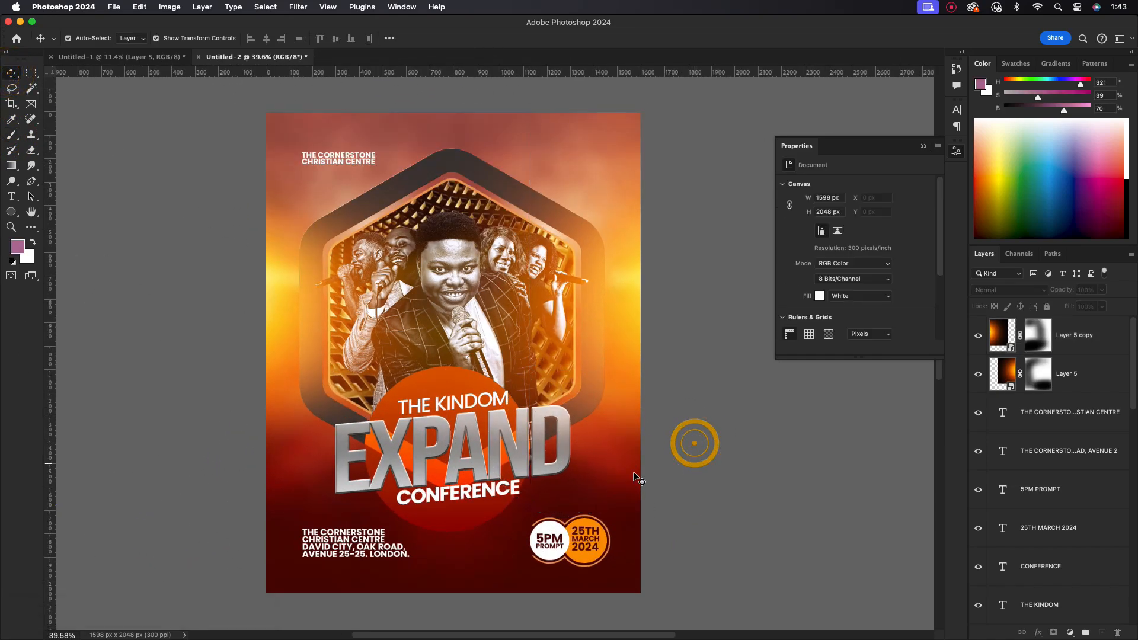
# - Add another orange light image as the top layer, scale it down to roughly the width of the EXPAND lettering and centre it there
pyautogui.moveTo(474, 415); pyautogui.dragTo(517, 403)
pyautogui.scroll(1, 510, 456)
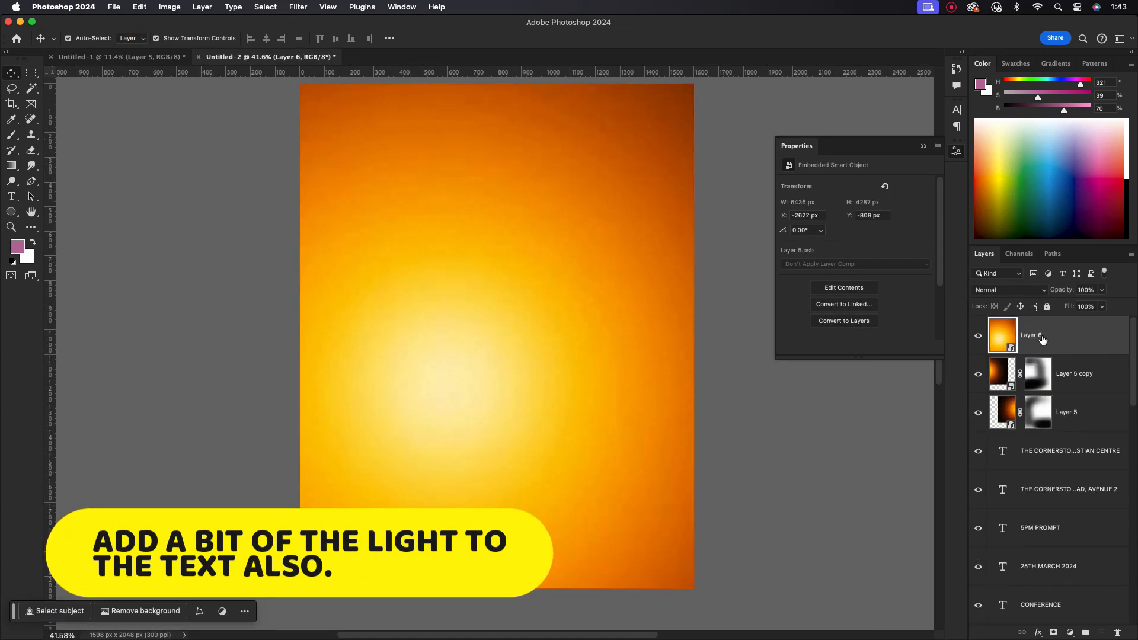
pyautogui.click(546, 351)
pyautogui.press('super+t')
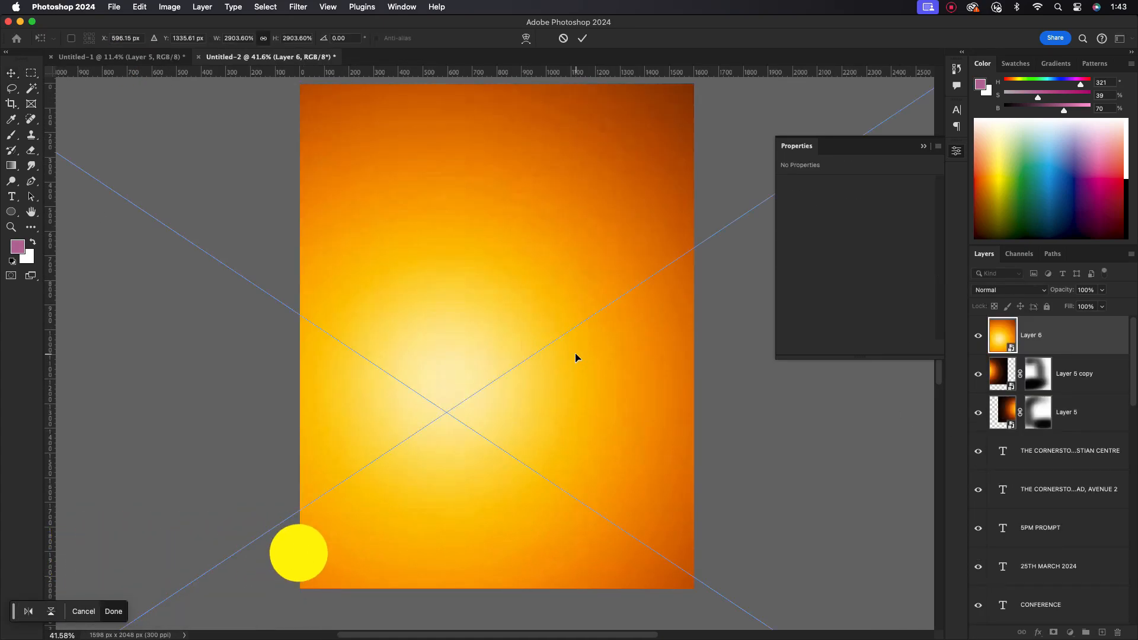
pyautogui.press('super+0')
pyautogui.click(924, 147)
pyautogui.moveTo(801, 351); pyautogui.dragTo(487, 370)
pyautogui.click(584, 39)
pyautogui.scroll(5, 456, 323)
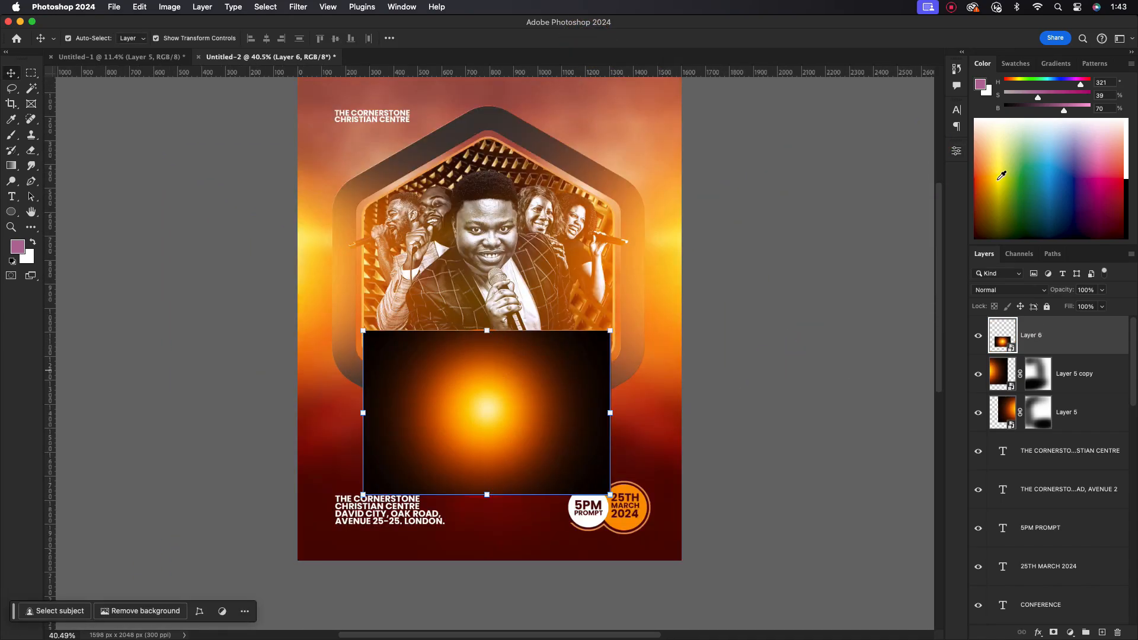
# - Set the title's light layer to Screen blending at 28% opacity and deselect it
pyautogui.click(1037, 292)
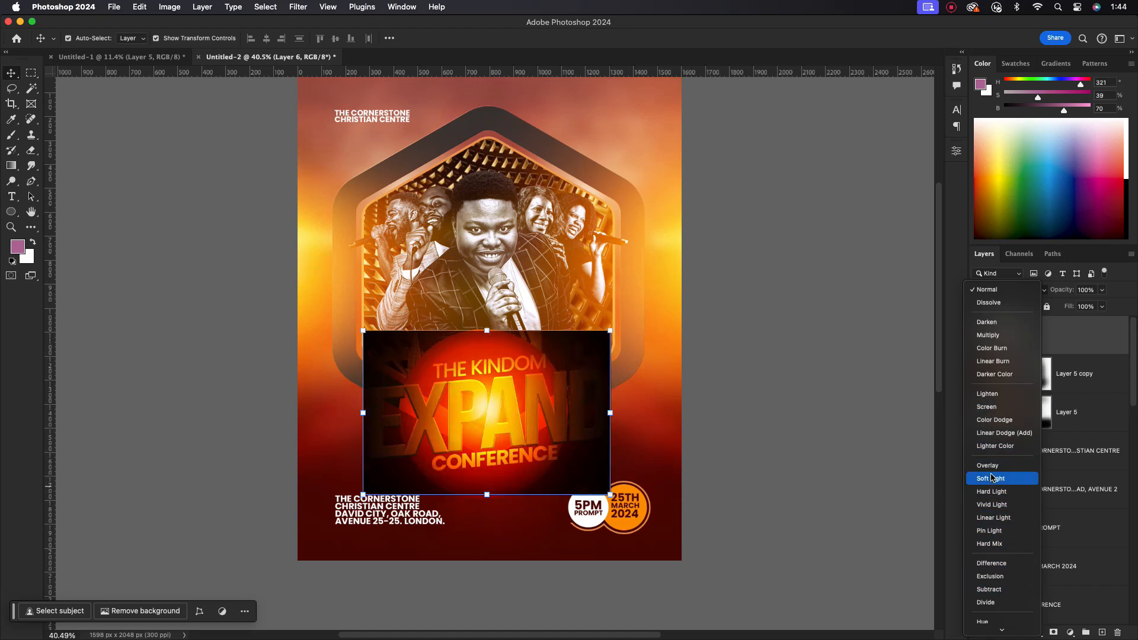
pyautogui.click(990, 407)
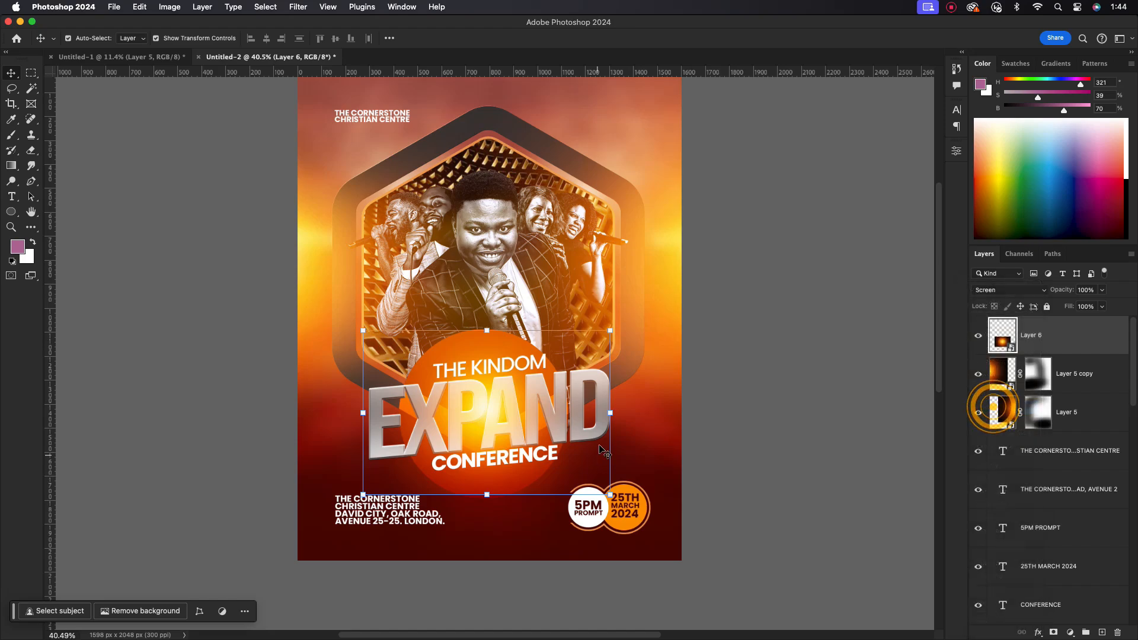
pyautogui.scroll(5, 598, 459)
pyautogui.scroll(-4, 525, 420)
pyautogui.click(1102, 289)
pyautogui.moveTo(1104, 304); pyautogui.dragTo(1064, 308)
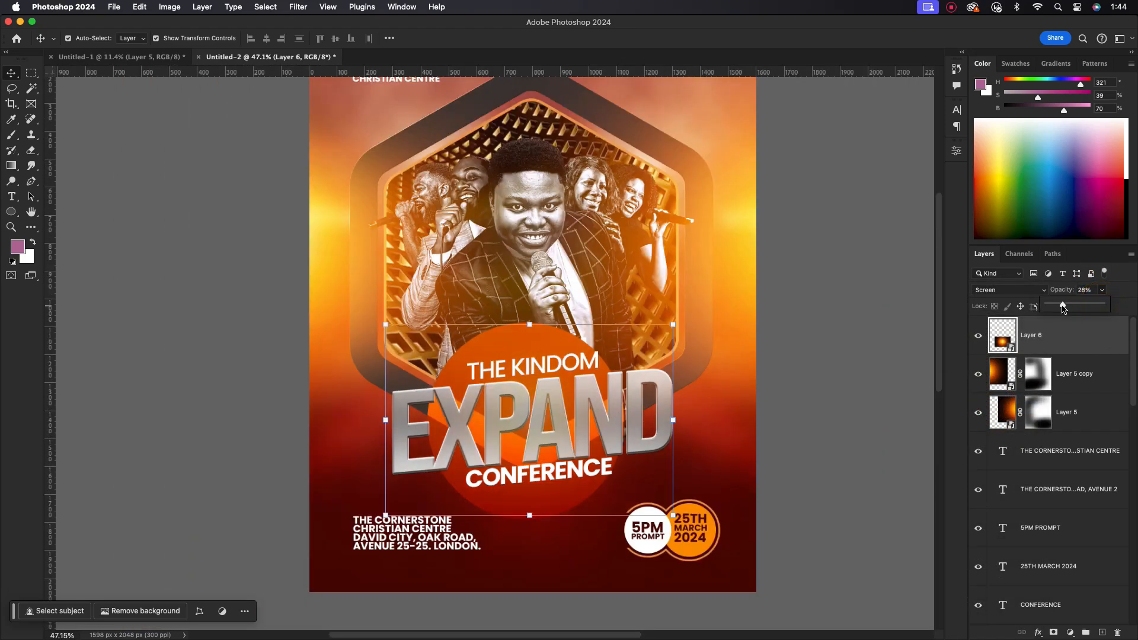
pyautogui.click(781, 403)
# - Add a black Multiply drop shadow to the visible outer hexagon frame with 1 px distance and 21% spread
pyautogui.scroll(-3, 522, 436)
pyautogui.moveTo(593, 288); pyautogui.dragTo(539, 312)
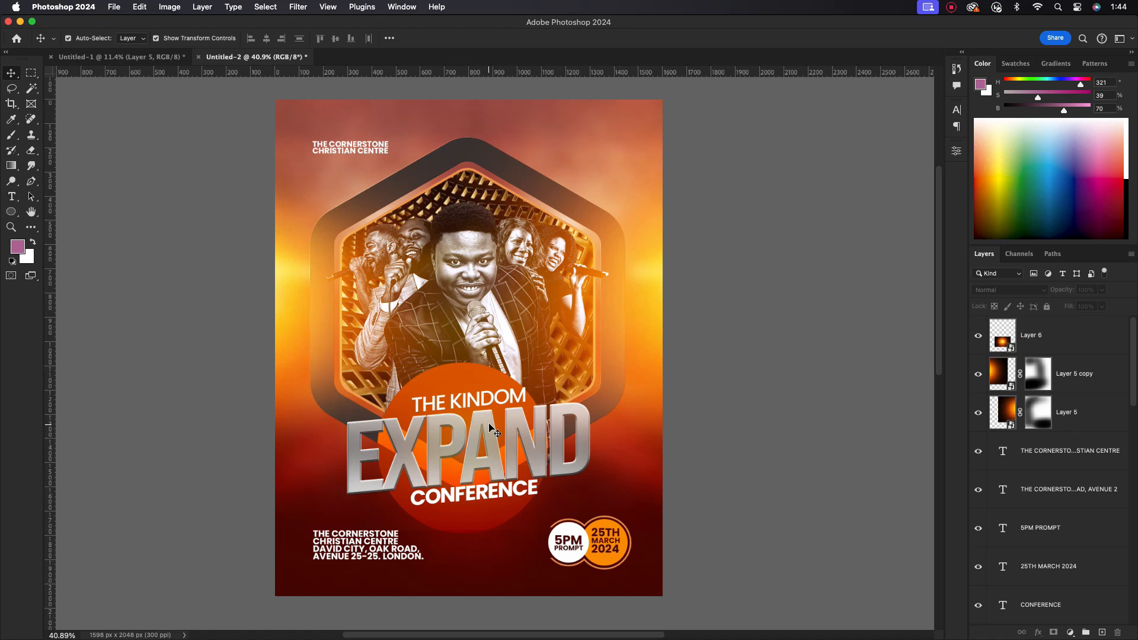
pyautogui.scroll(-15, 1041, 436)
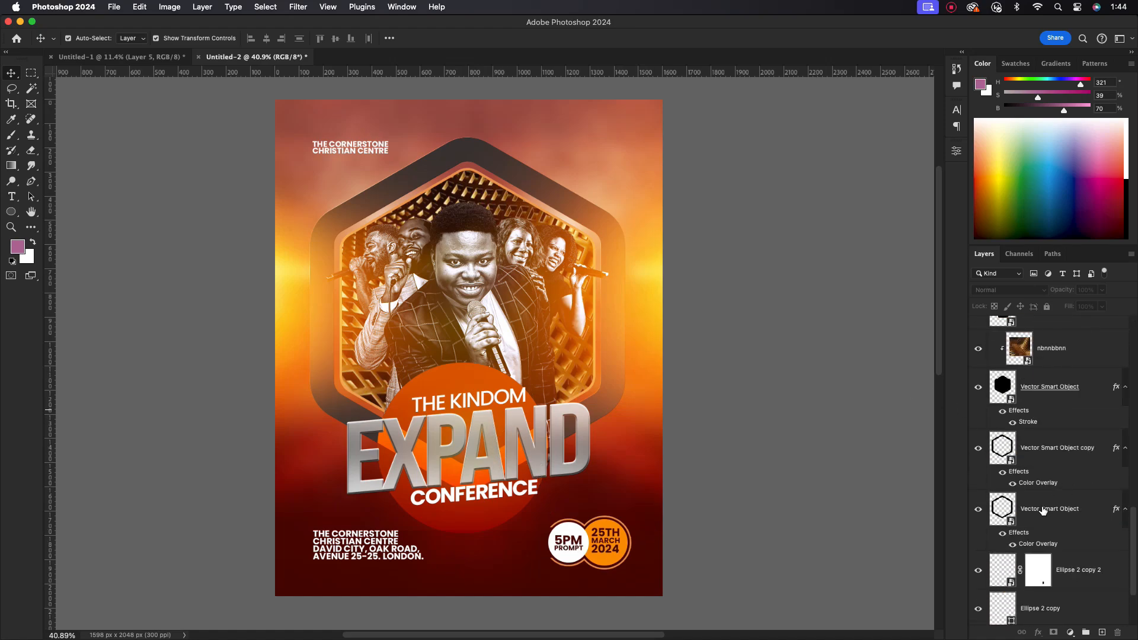
pyautogui.doubleClick(1061, 422)
pyautogui.click(618, 504)
pyautogui.moveTo(783, 391)
pyautogui.mouseDown()
pyautogui.moveTo(801, 390)
pyautogui.moveTo(793, 402)
pyautogui.mouseUp()
pyautogui.moveTo(799, 343); pyautogui.dragTo(803, 344)
pyautogui.moveTo(724, 271); pyautogui.dragTo(826, 271)
pyautogui.moveTo(895, 402); pyautogui.dragTo(893, 389)
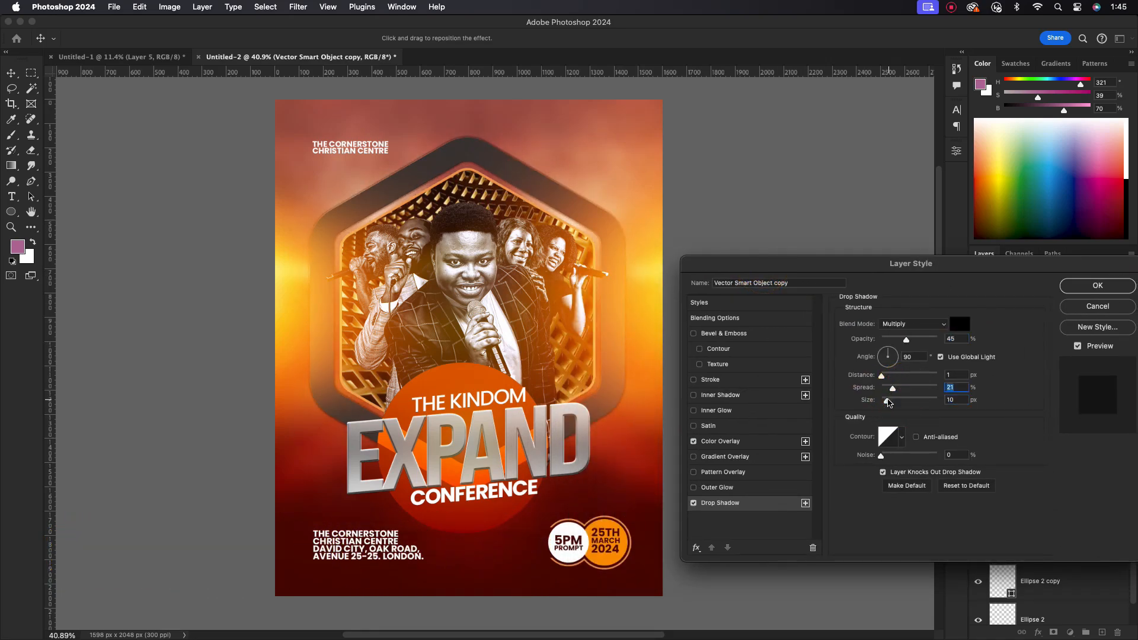
# - Increase the frame shadow's distance to 3 px, lower its opacity to 5%, enlarge its size beyond 90 px and apply the style
pyautogui.click(905, 400)
pyautogui.moveTo(864, 266); pyautogui.dragTo(774, 287)
pyautogui.moveTo(792, 400); pyautogui.dragTo(793, 400)
pyautogui.moveTo(817, 361); pyautogui.dragTo(795, 361)
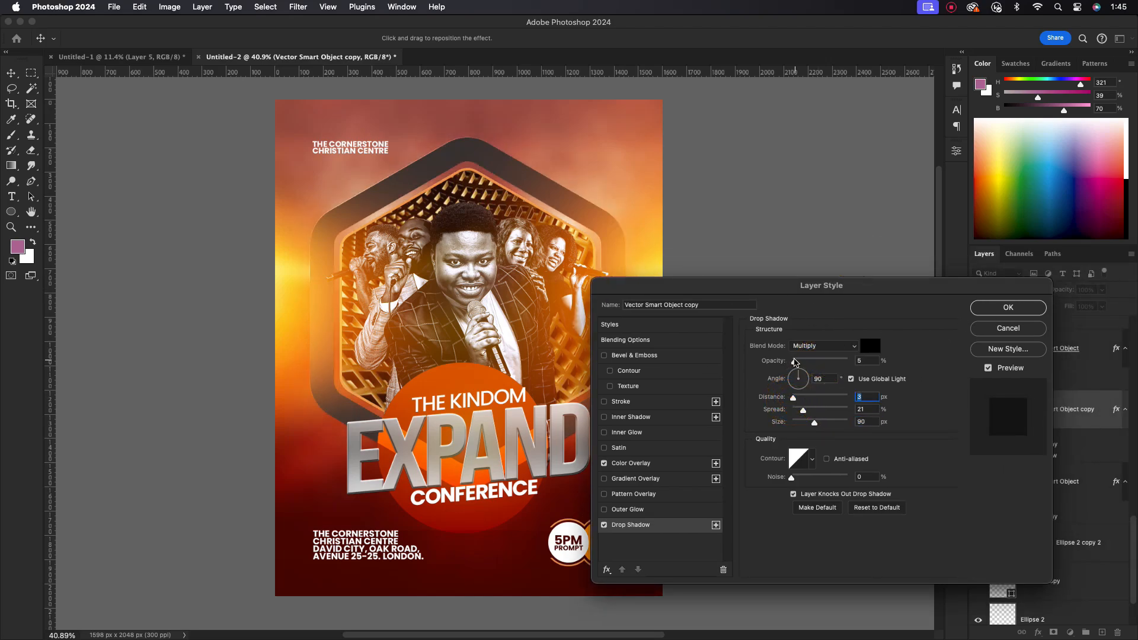
pyautogui.moveTo(814, 421); pyautogui.dragTo(827, 421)
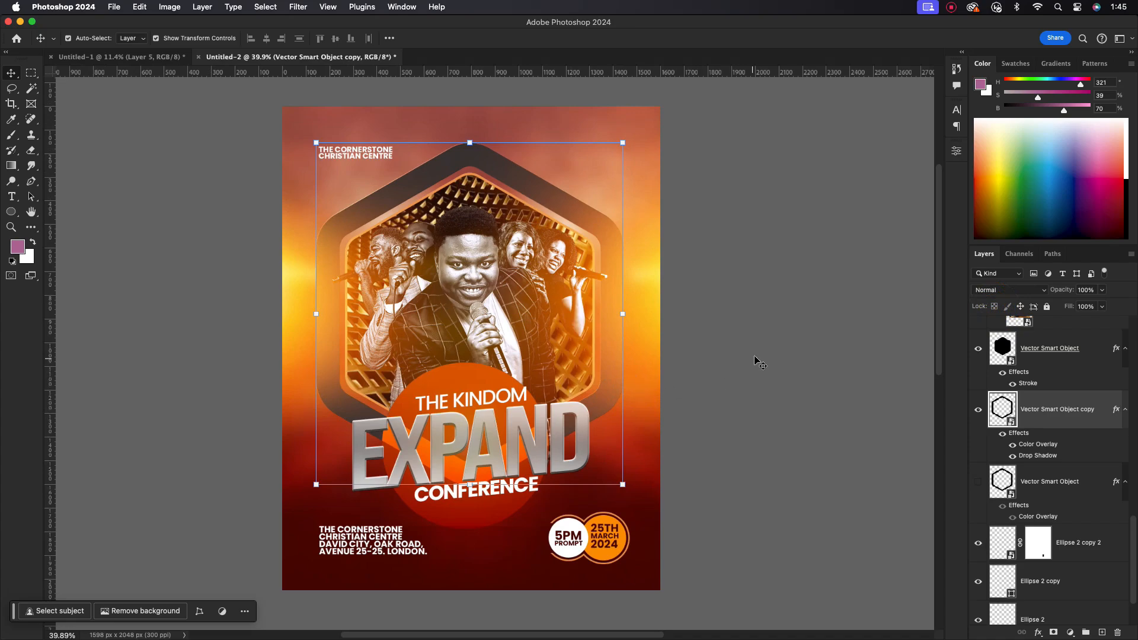
# - Group all layers from Layer 4 down to Ellipse 2 and name the group Element
pyautogui.scroll(-6, 1062, 388)
pyautogui.click(1069, 411)
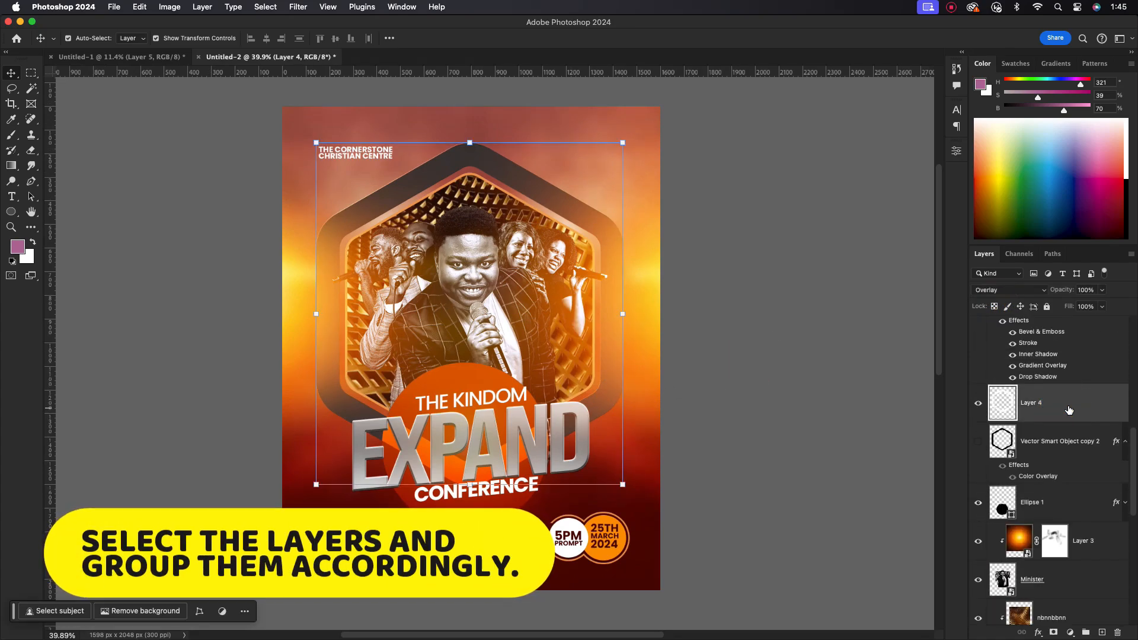
pyautogui.moveTo(1134, 442); pyautogui.dragTo(1135, 552)
pyautogui.keyDown('shift'); pyautogui.click(1054, 553); pyautogui.keyUp('shift')
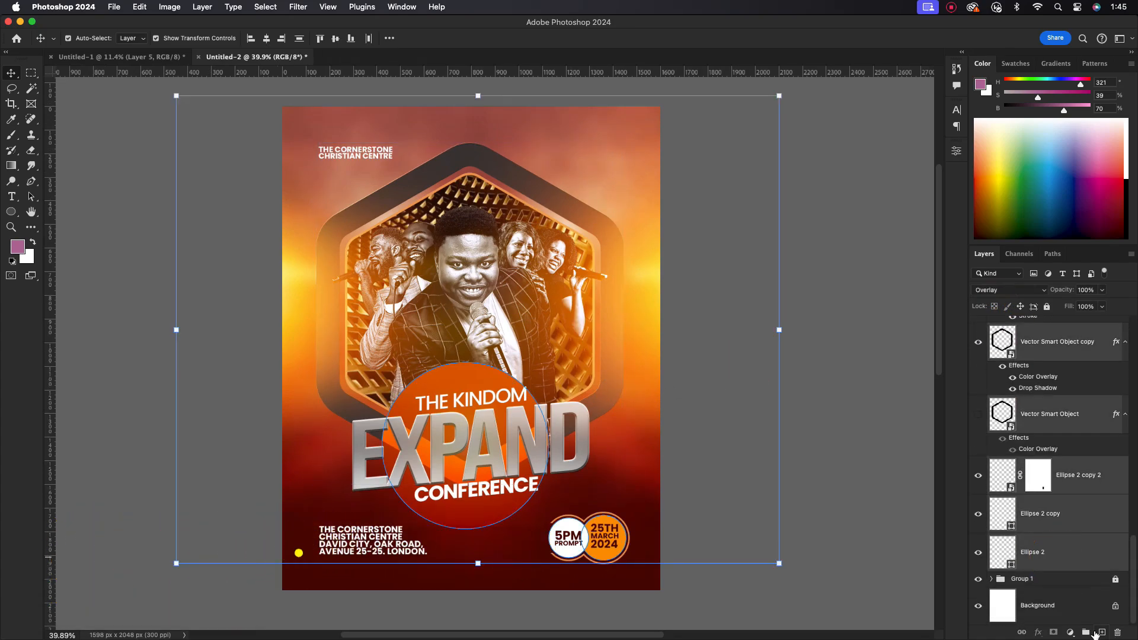
pyautogui.press('super+g')
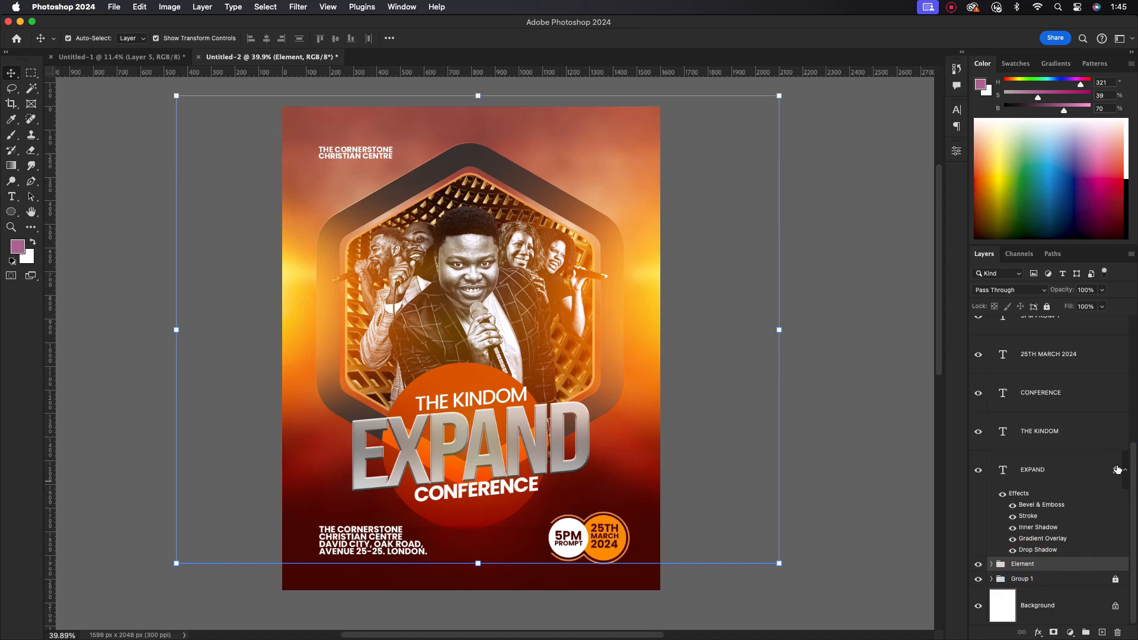
# - Group all layers from the EXPAND text up to Layer 6 and name the group Text
pyautogui.click(1076, 474)
pyautogui.moveTo(1133, 479); pyautogui.dragTo(1133, 350)
pyautogui.keyDown('shift'); pyautogui.click(1073, 340); pyautogui.keyUp('shift')
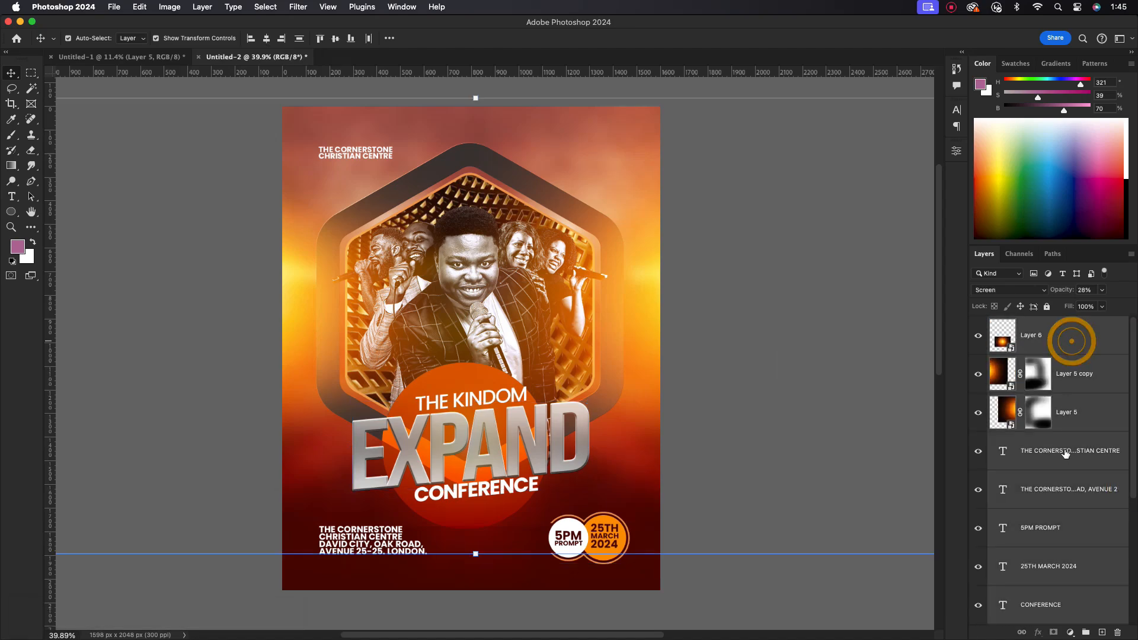
pyautogui.click(1085, 631)
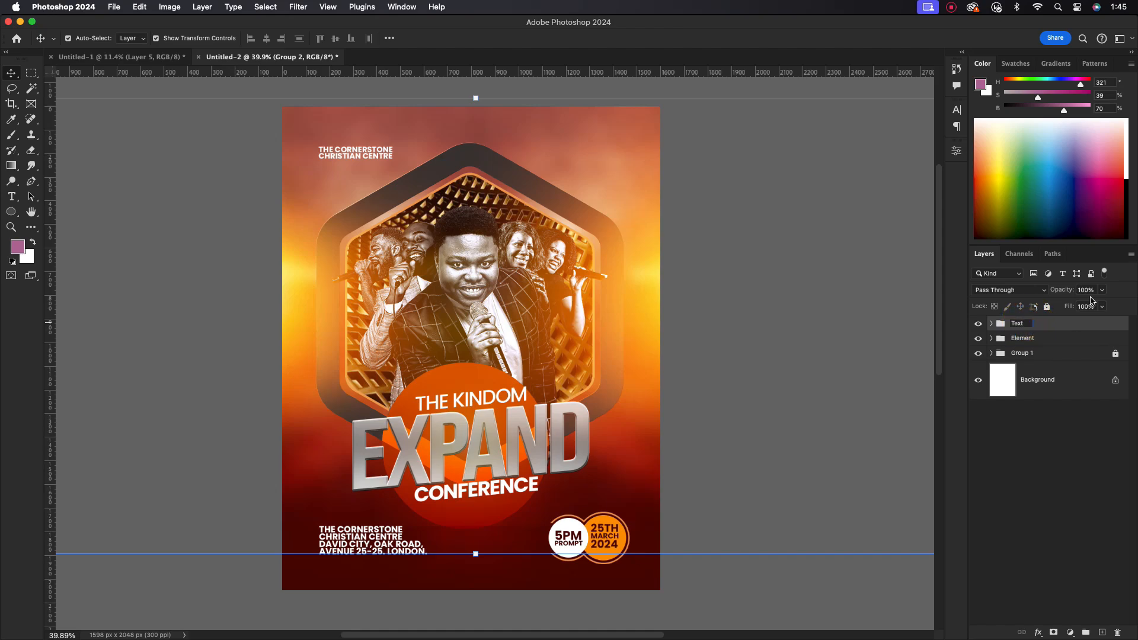
pyautogui.write('Text')
pyautogui.press('Return')
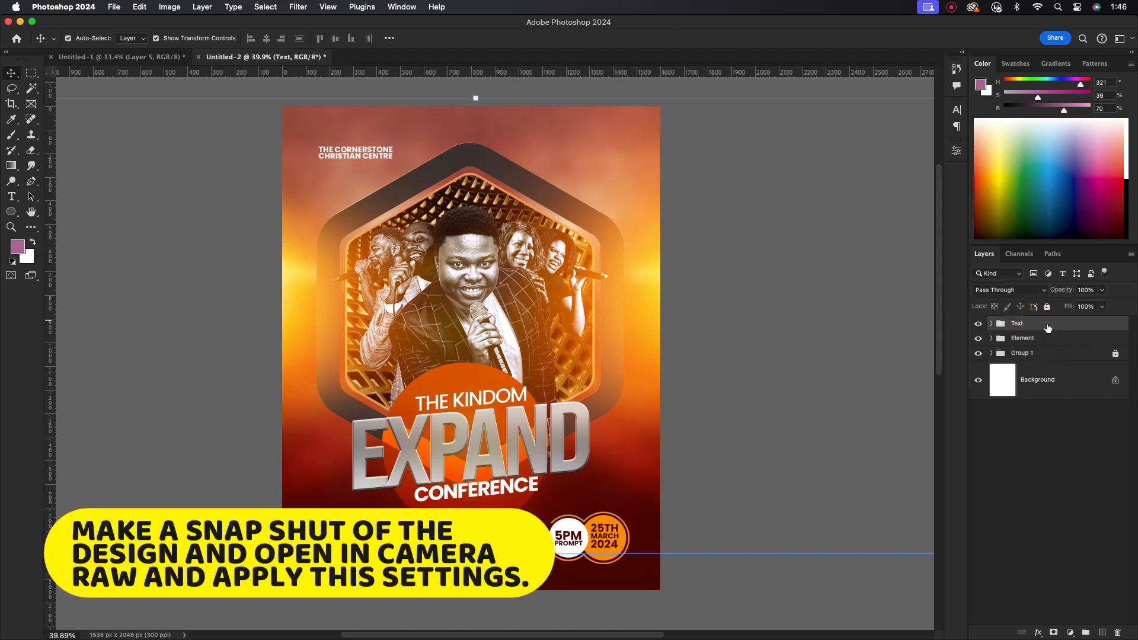
# - Stamp all visible layers into a new top layer and open it in the Camera Raw Filter
pyautogui.press('super+alt+shift+e')
pyautogui.click(837, 280)
pyautogui.click(554, 208)
pyautogui.click(267, 6)
pyautogui.moveTo(299, 7)
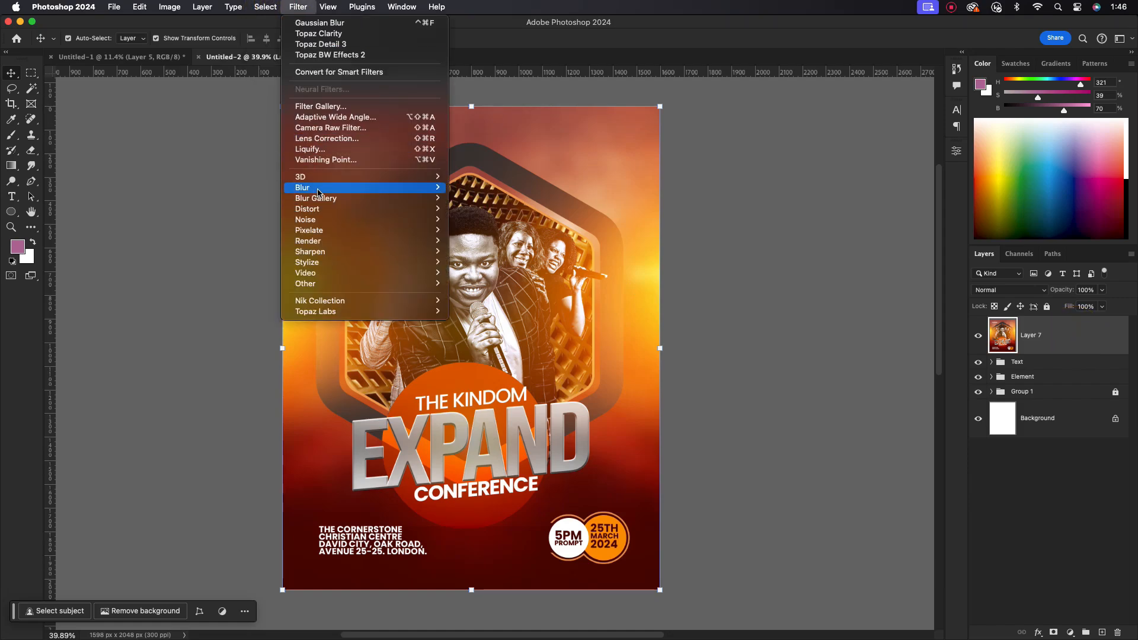
pyautogui.click(326, 127)
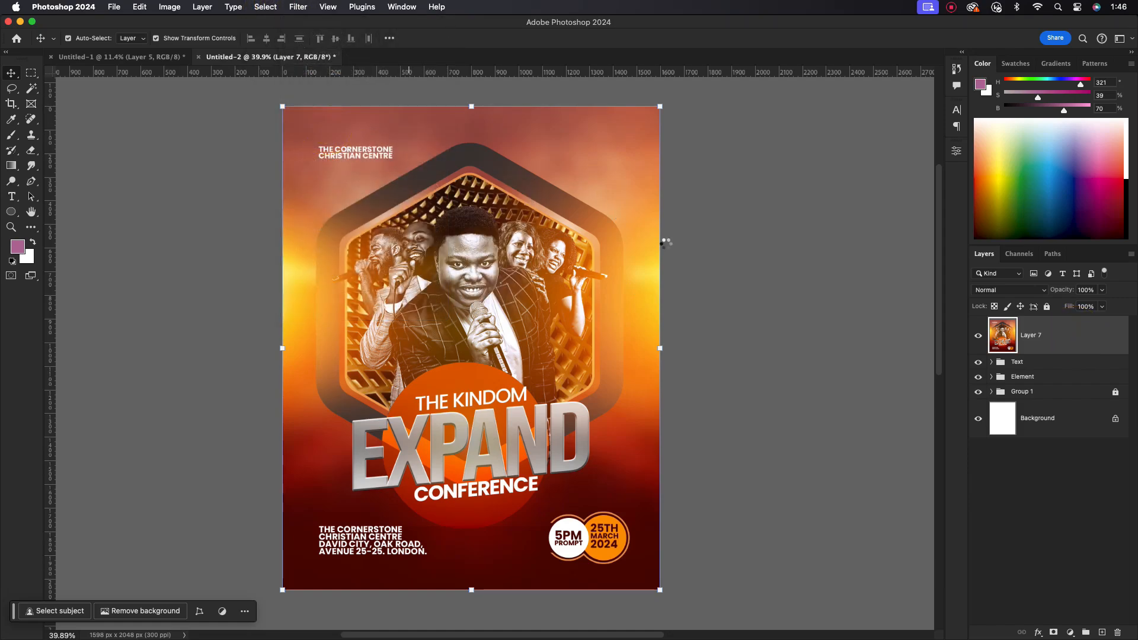
# - Set the Camera Raw effects to Texture +54, Clarity +30 and Vignette -13
pyautogui.click(889, 227)
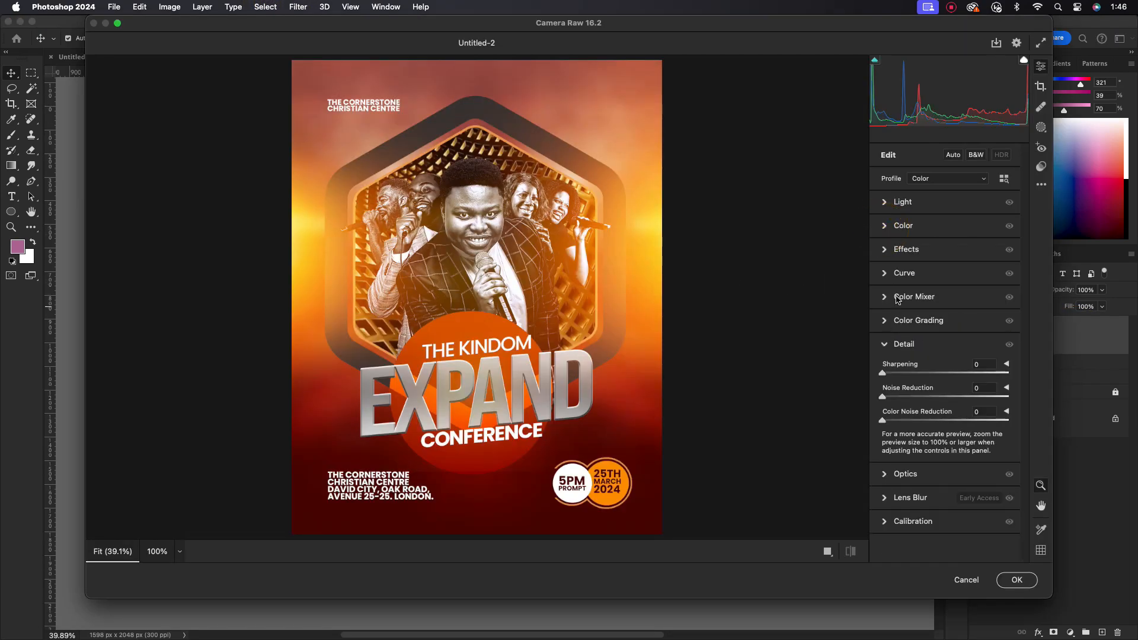
pyautogui.click(890, 259)
pyautogui.moveTo(944, 293); pyautogui.dragTo(964, 297)
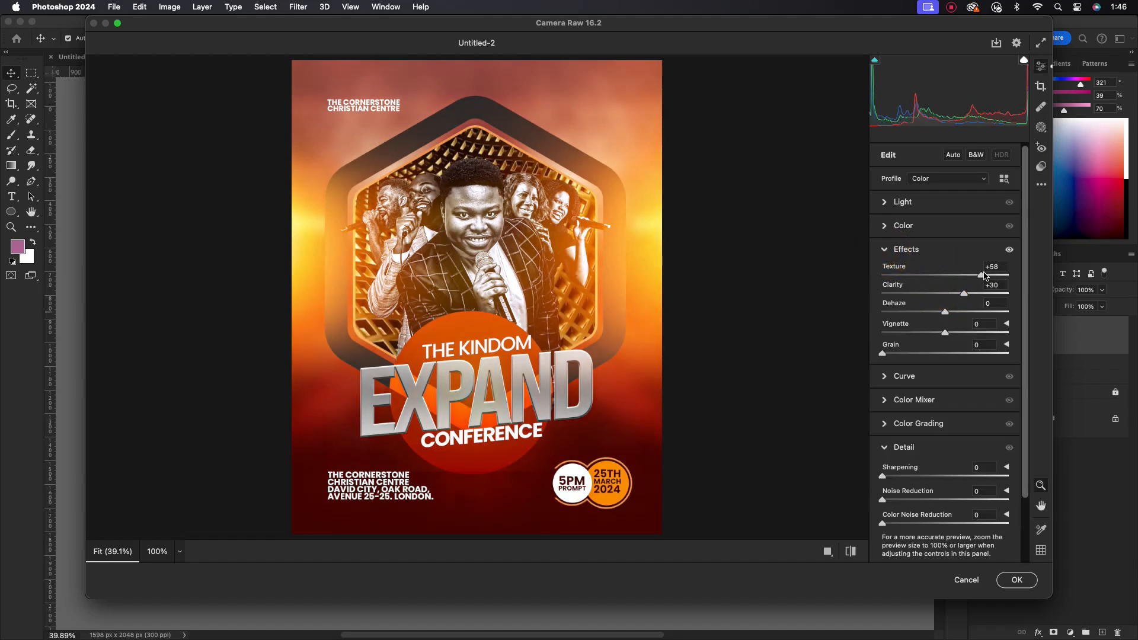
pyautogui.moveTo(947, 332); pyautogui.dragTo(937, 336)
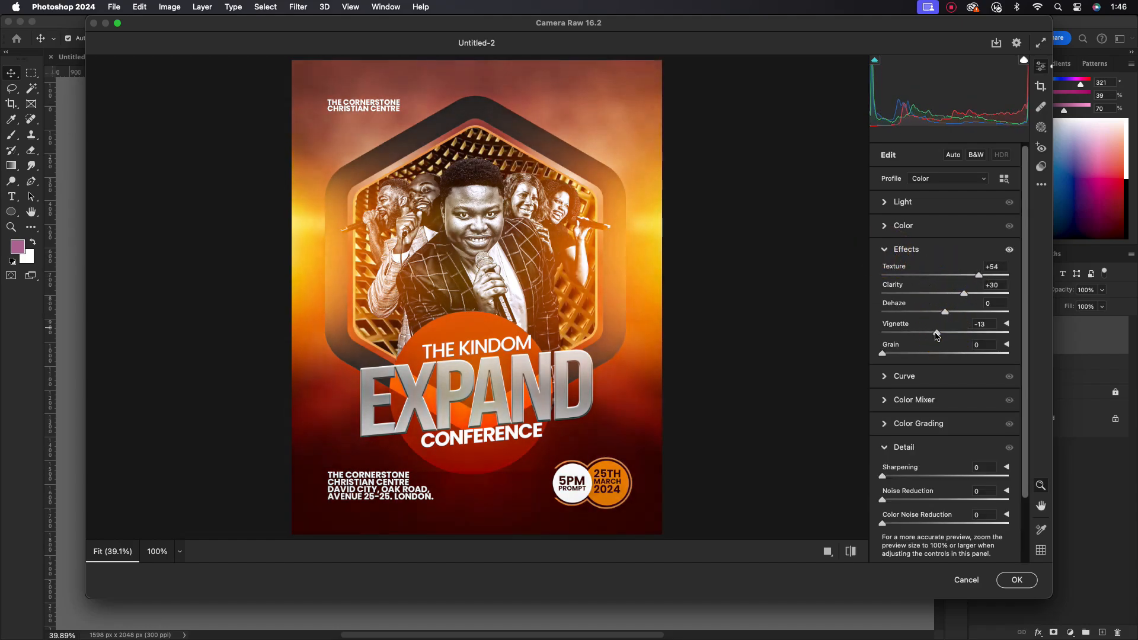
# - Raise Vibrance and Saturation to +19 each in the Camera Raw colour settings
pyautogui.click(885, 251)
pyautogui.click(885, 225)
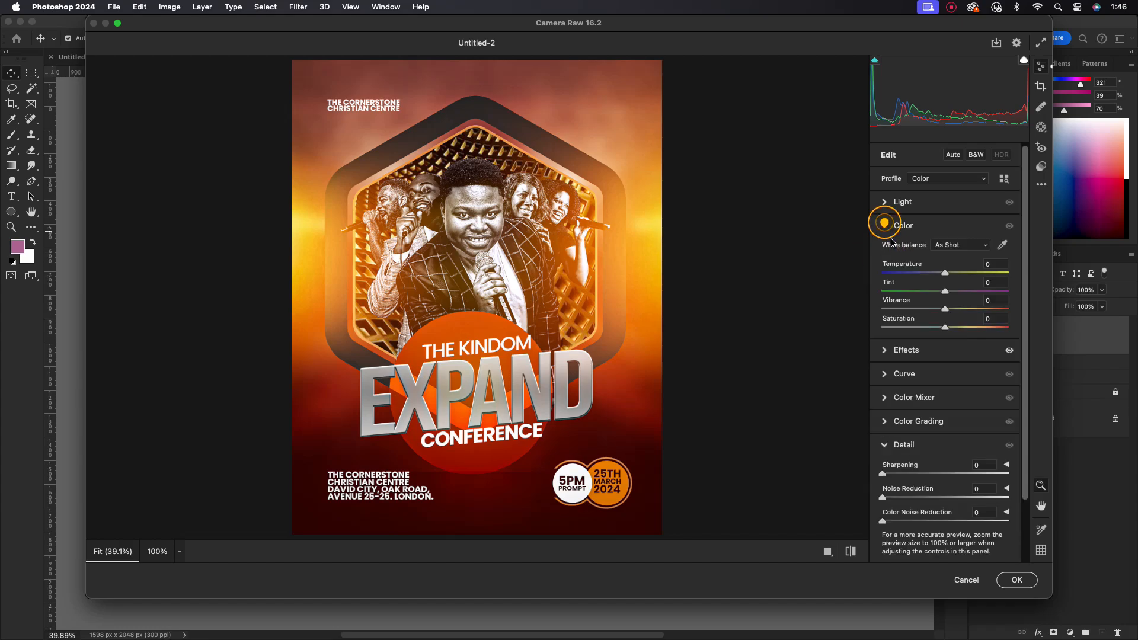
pyautogui.moveTo(948, 326); pyautogui.dragTo(958, 322)
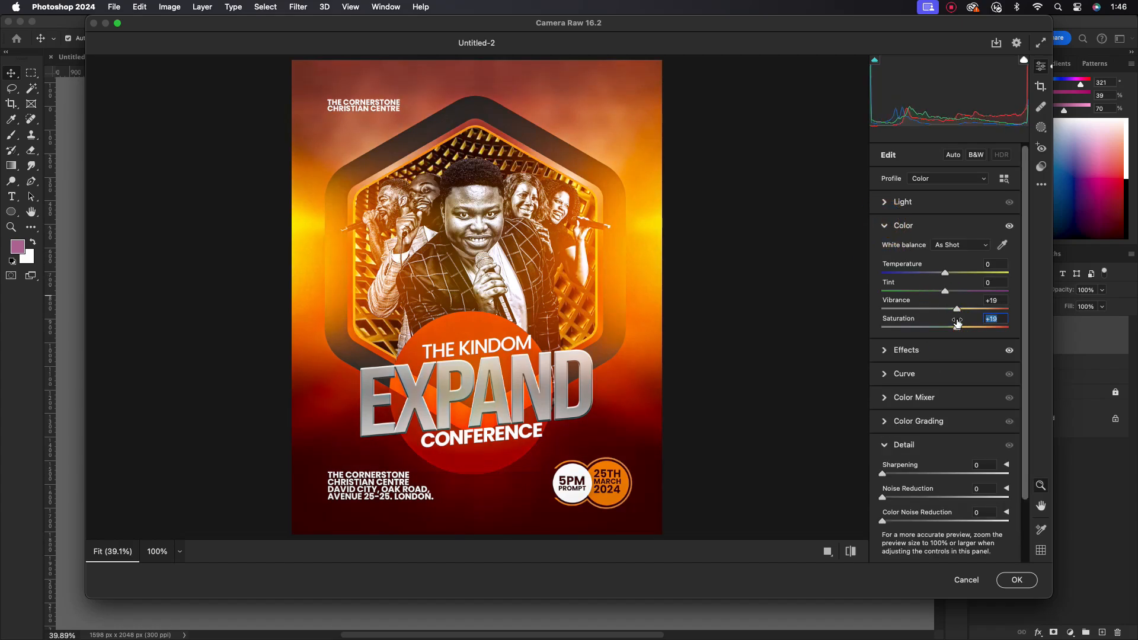
pyautogui.click(885, 226)
# - Set Contrast to +25 and Shadows to +58 in the Camera Raw light settings
pyautogui.click(885, 201)
pyautogui.moveTo(968, 248); pyautogui.dragTo(961, 246)
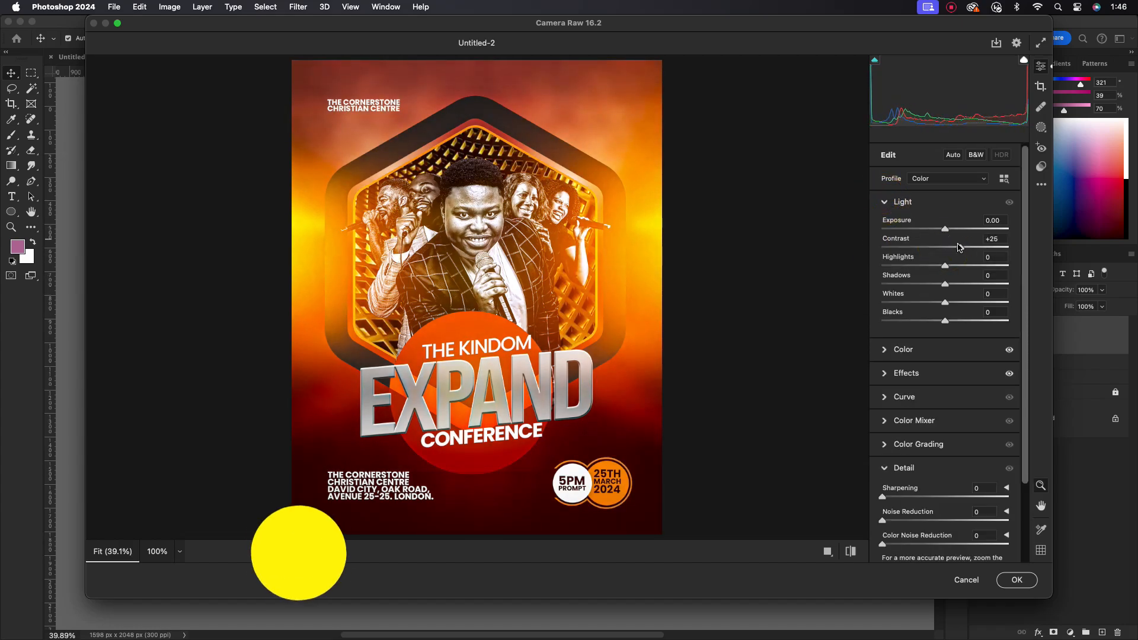
pyautogui.moveTo(945, 284); pyautogui.dragTo(983, 283)
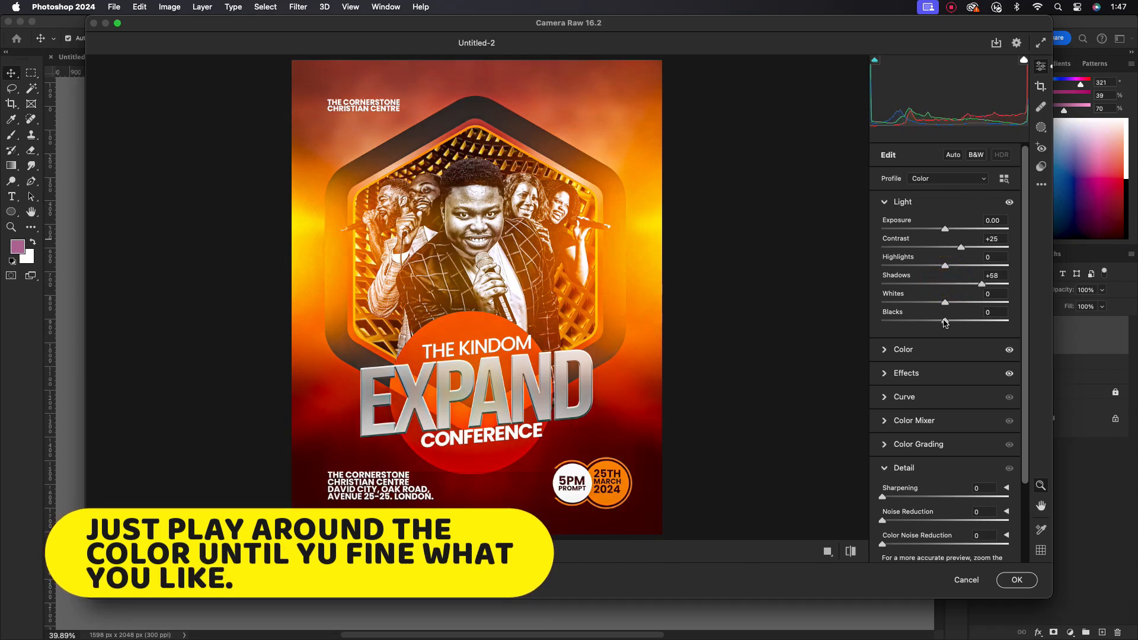
pyautogui.click(885, 202)
pyautogui.click(885, 344)
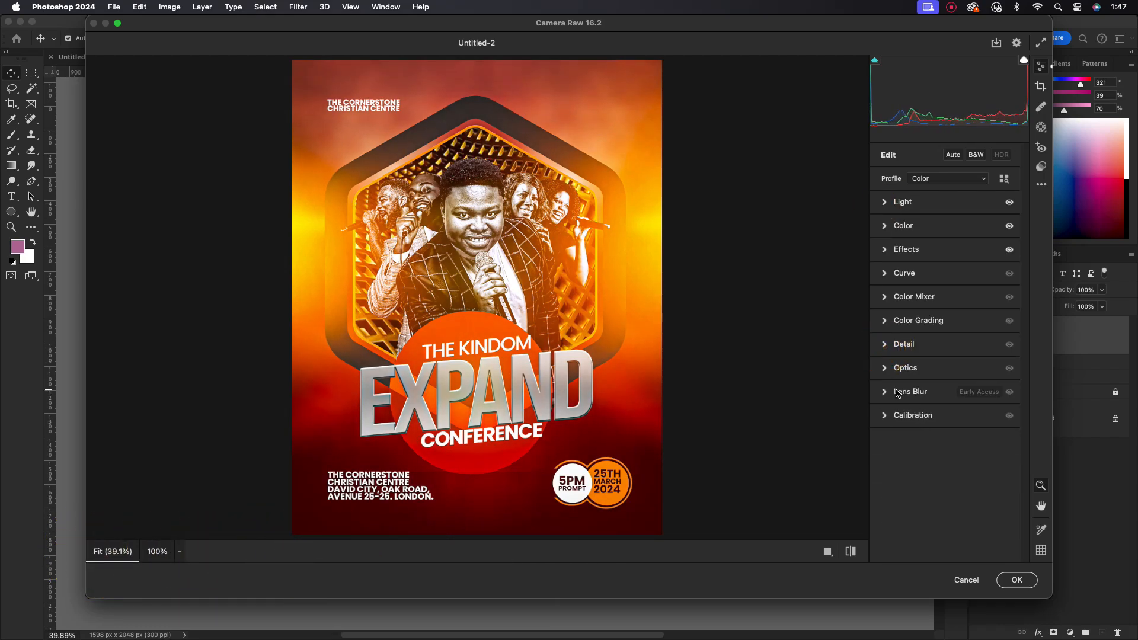
# - Apply colour grading with blue shadows (hue 238, saturation 100, luminance -16), blue highlights and brightened cyan midtones, then compare the poster with and without it
pyautogui.click(890, 321)
pyautogui.moveTo(907, 396); pyautogui.dragTo(900, 420)
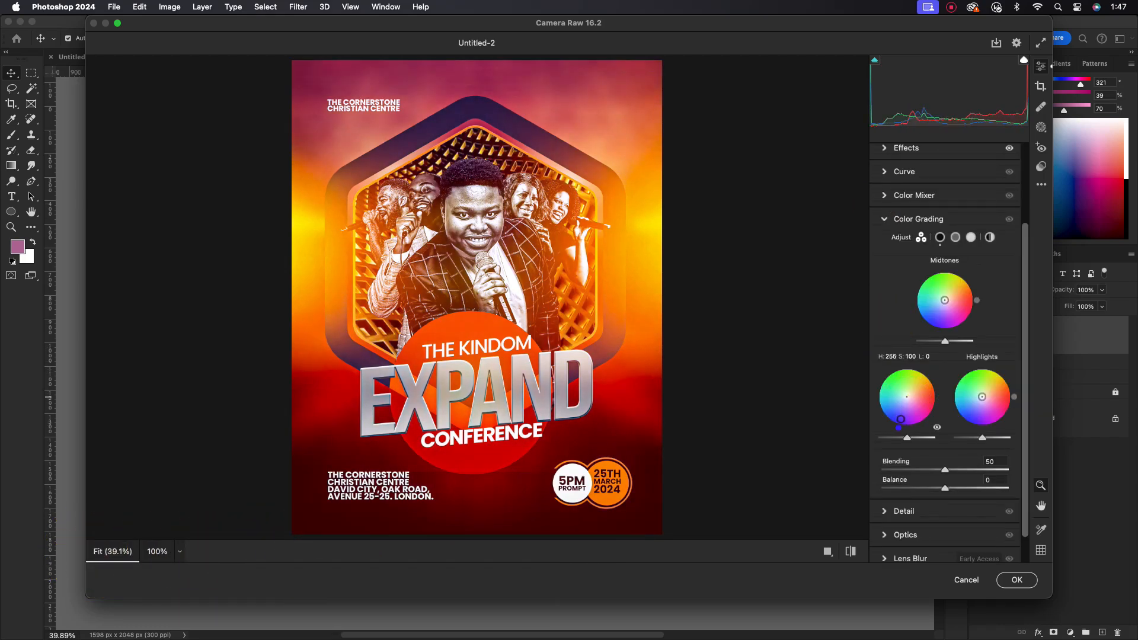
pyautogui.moveTo(981, 399); pyautogui.dragTo(968, 414)
pyautogui.moveTo(946, 300); pyautogui.dragTo(939, 301)
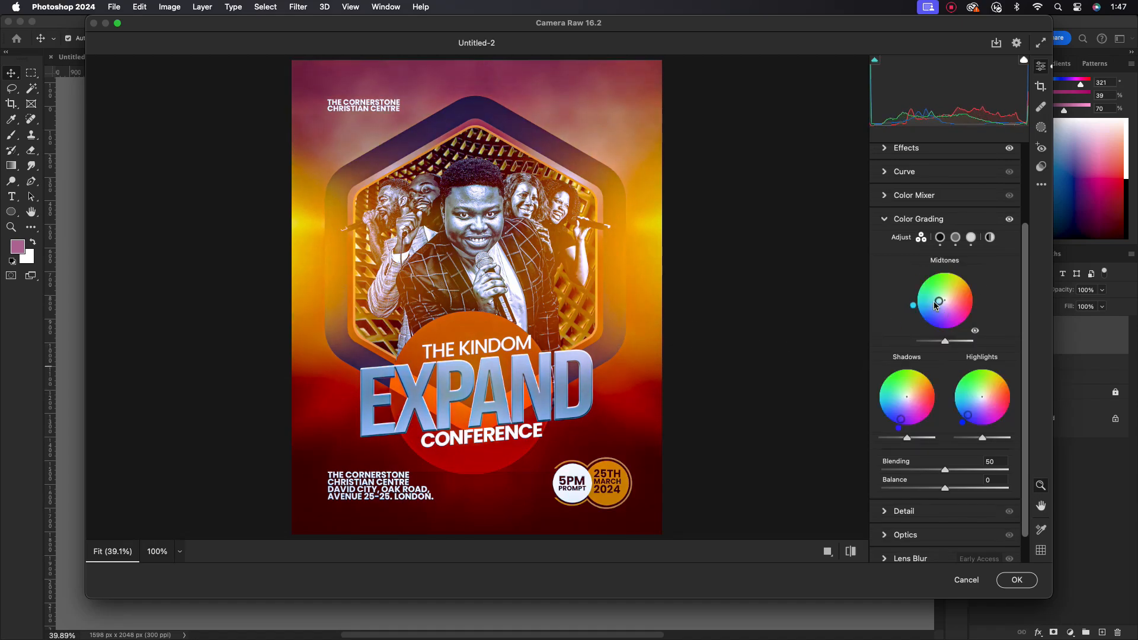
pyautogui.moveTo(935, 302); pyautogui.dragTo(939, 301)
pyautogui.moveTo(945, 343); pyautogui.dragTo(965, 342)
pyautogui.moveTo(908, 438); pyautogui.dragTo(968, 415)
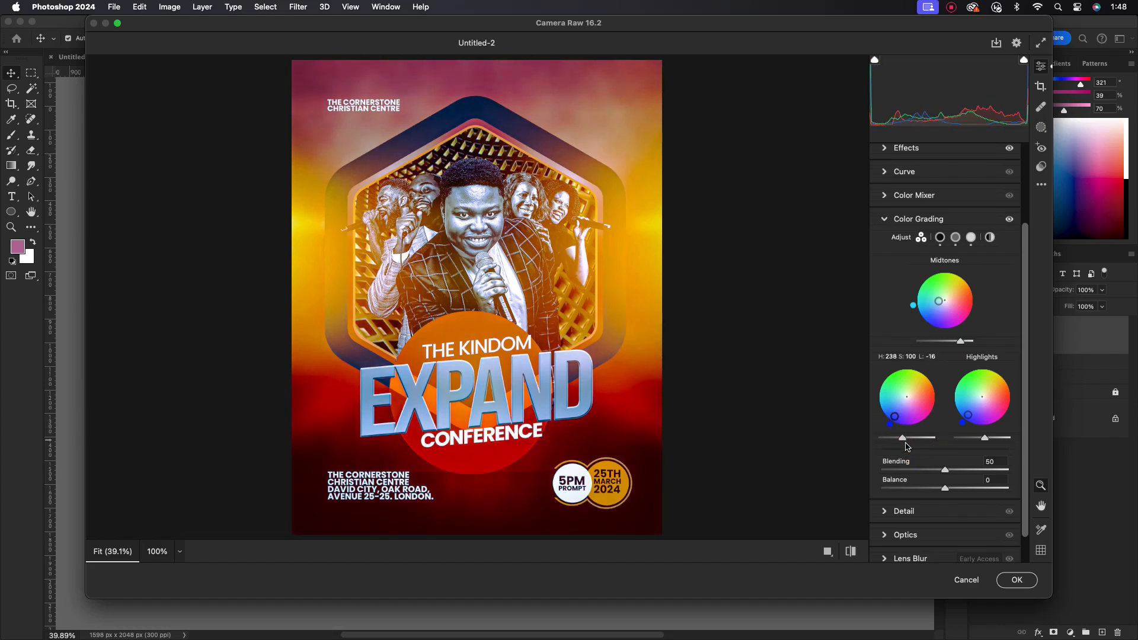
pyautogui.click(1016, 579)
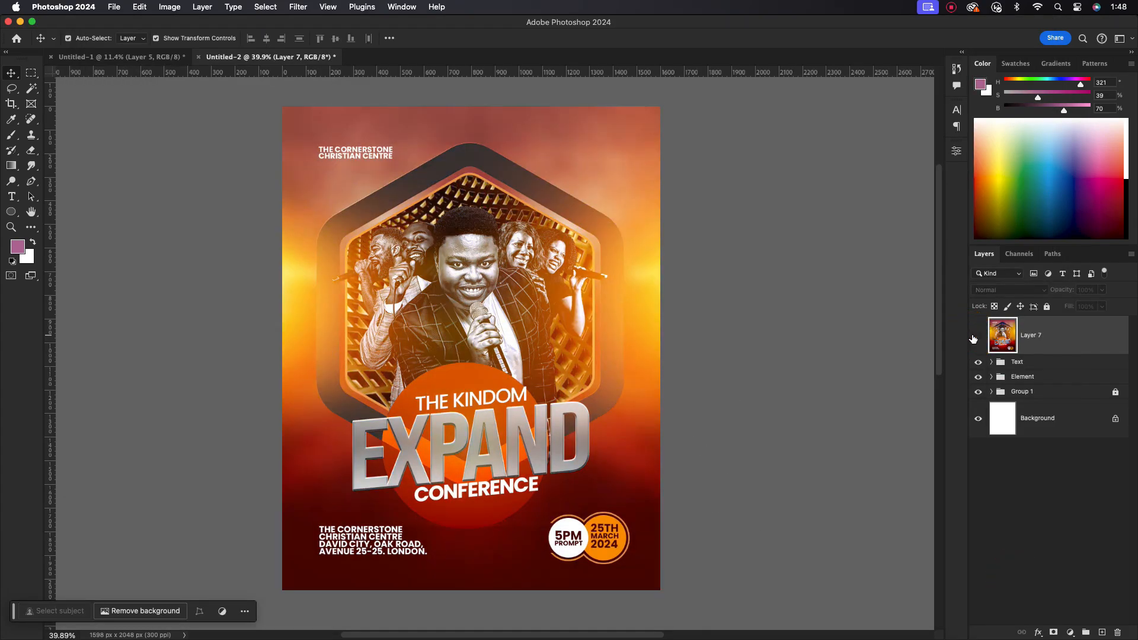
pyautogui.scroll(1, 503, 326)
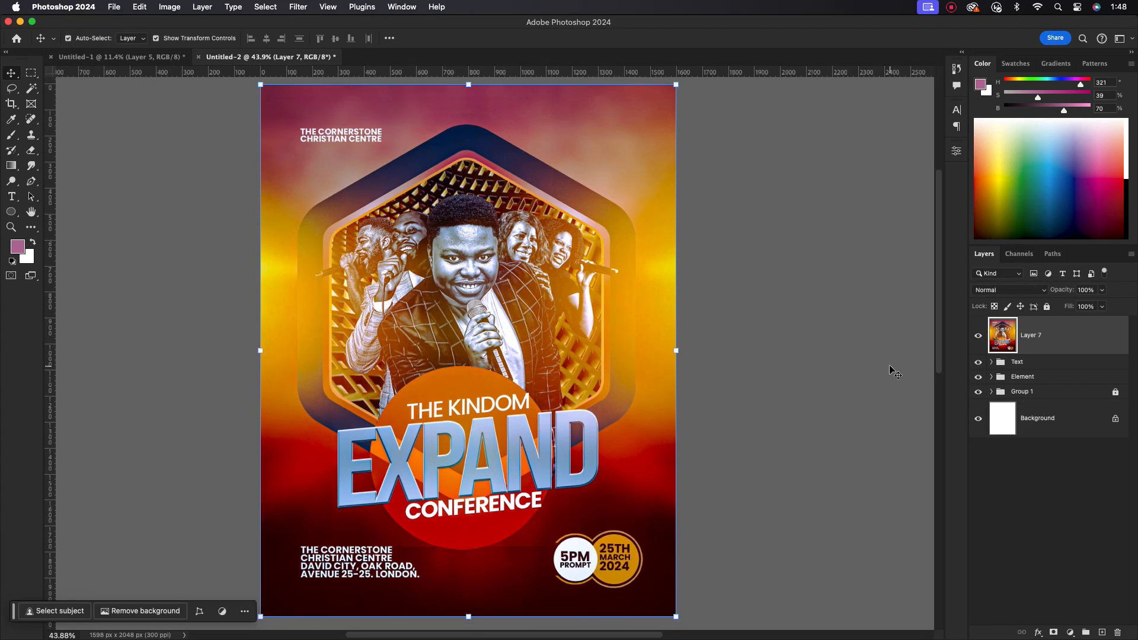